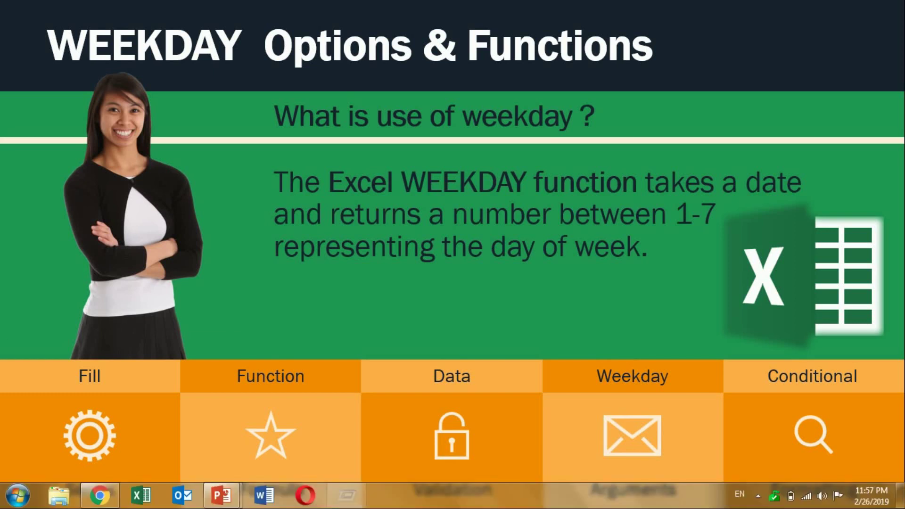
Launch Excel from the Run box, maximize it, and create a blank workbook
key(super+r)
text(e)
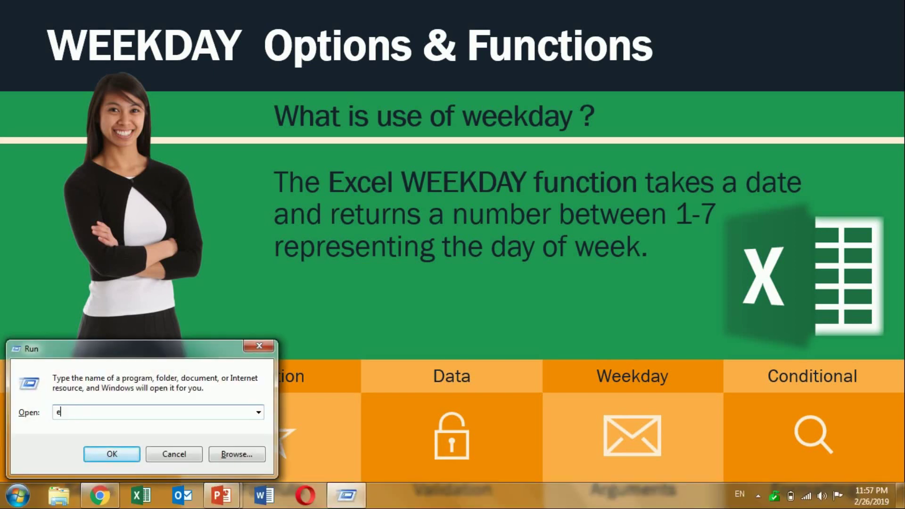
text(xc)
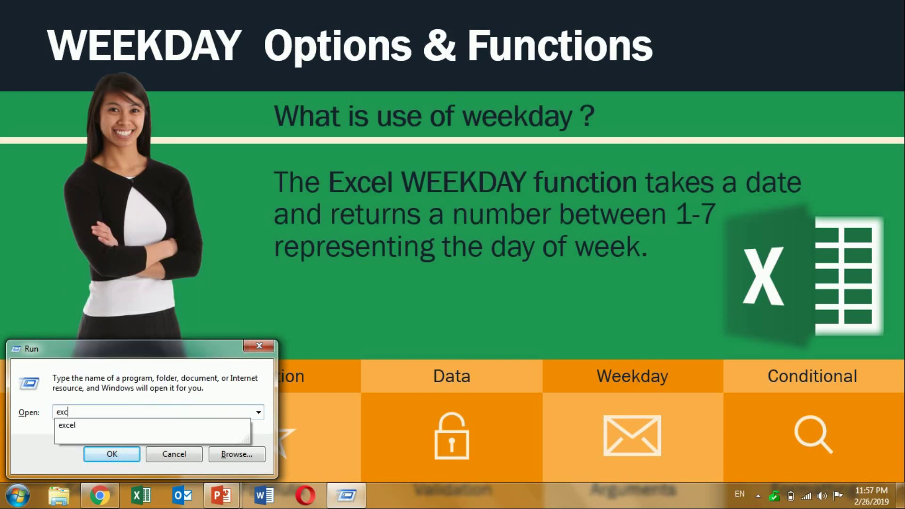
key(Down)
key(Return)
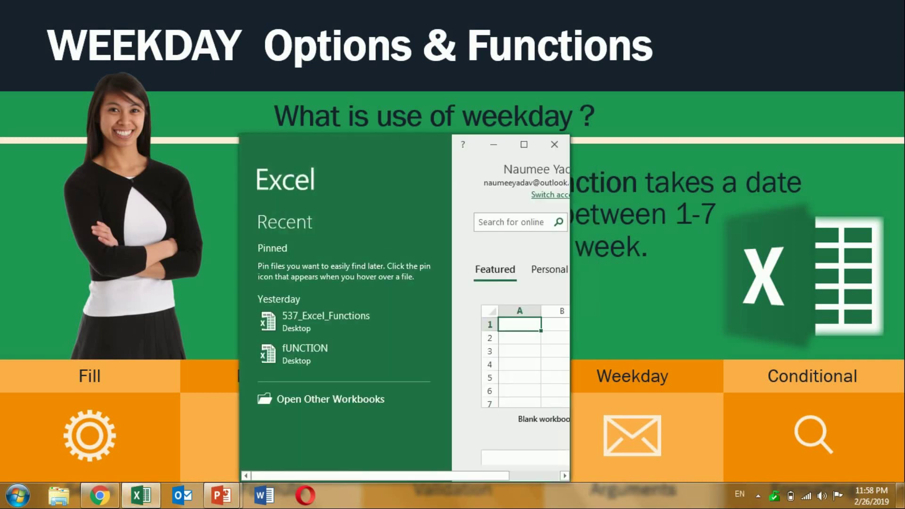
click(530, 147)
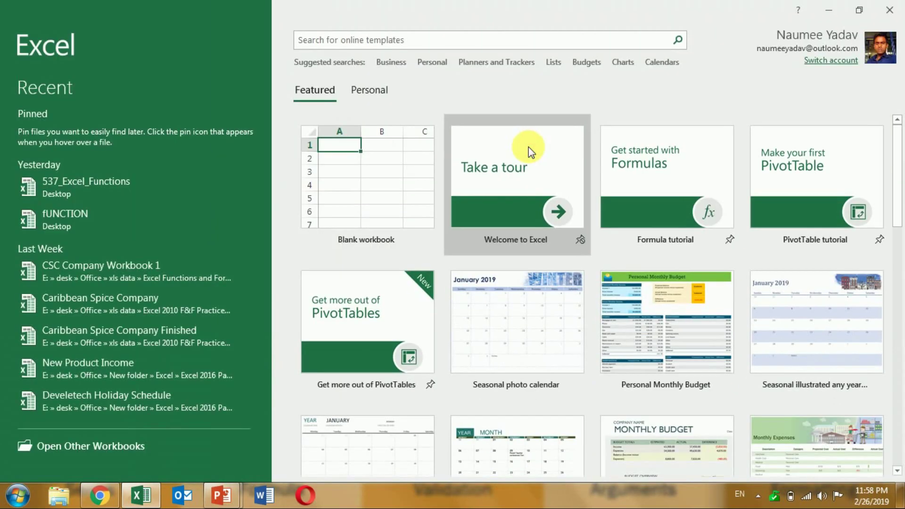
click(370, 177)
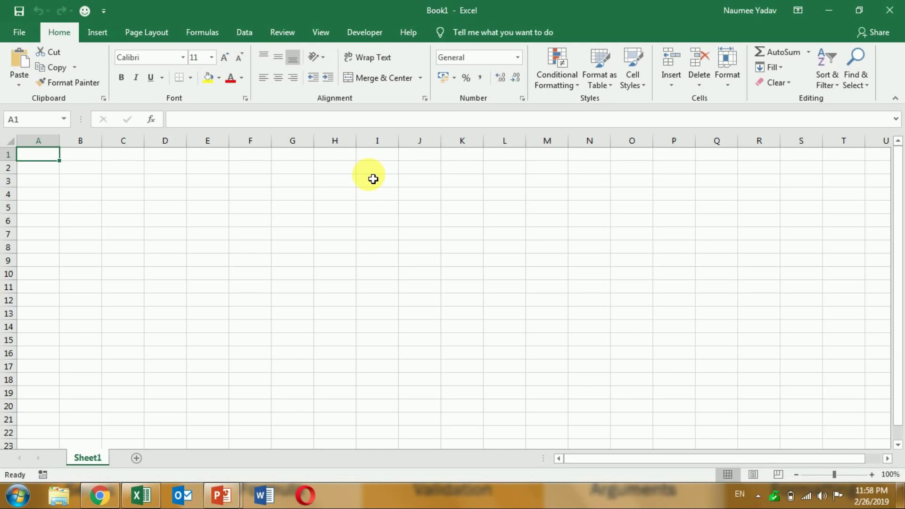
Zoom the sheet view in to 180%
click(870, 474)
click(870, 474)
click(870, 474)
click(870, 475)
click(870, 475)
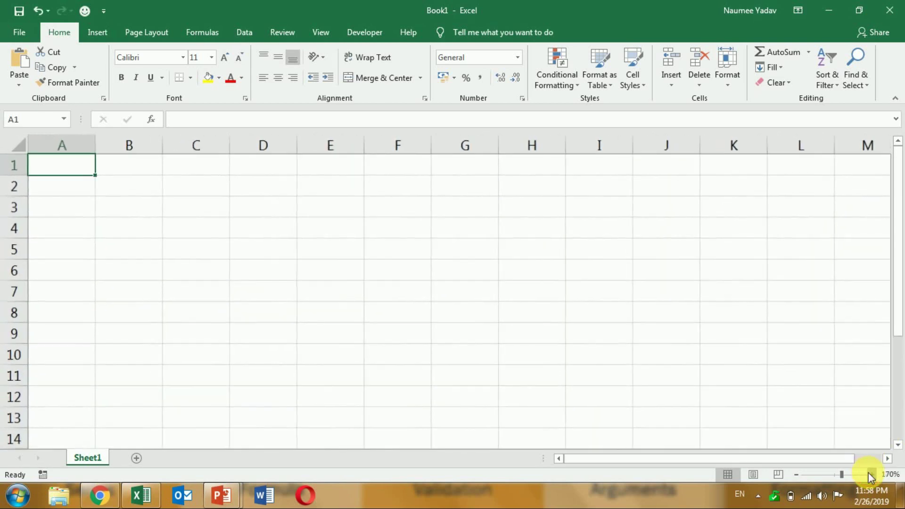
click(869, 475)
click(870, 474)
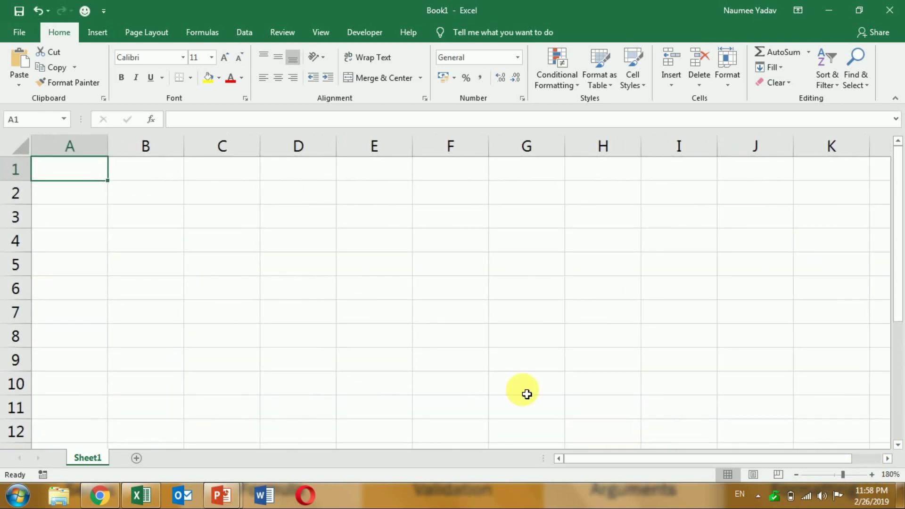
Enter =TODAY() in A1 to show 2/26/2019 and widen column A slightly
text(=)
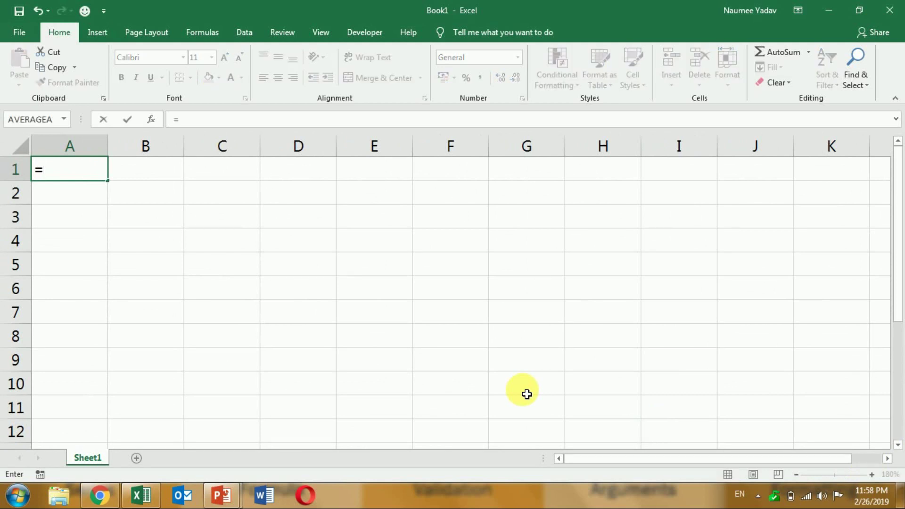
text(to)
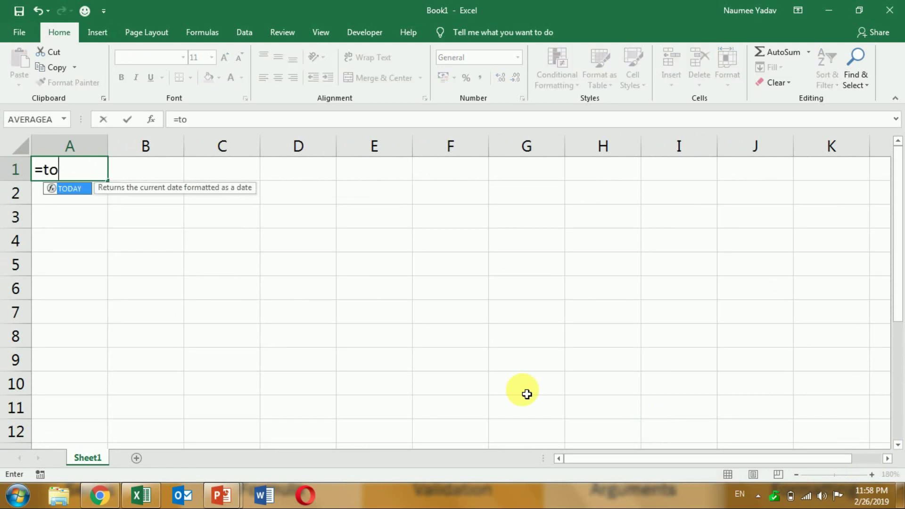
text(da)
key(Tab)
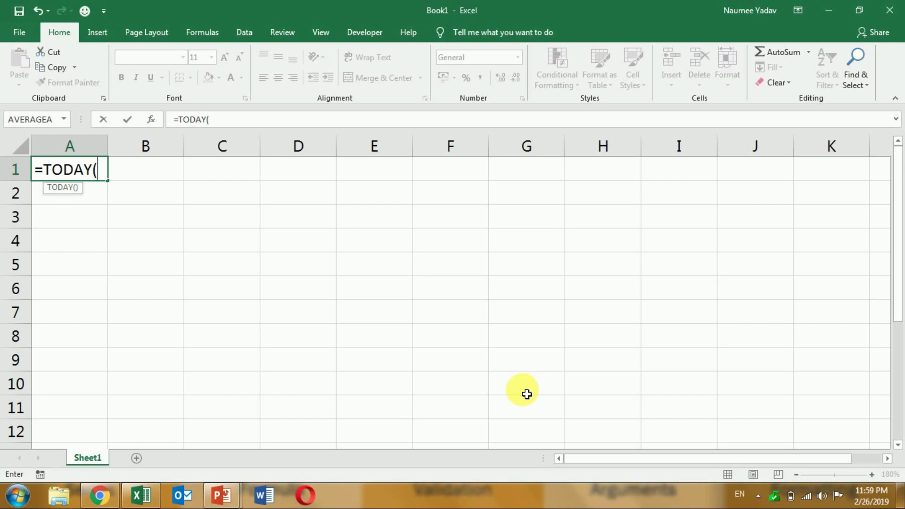
text())
key(Return)
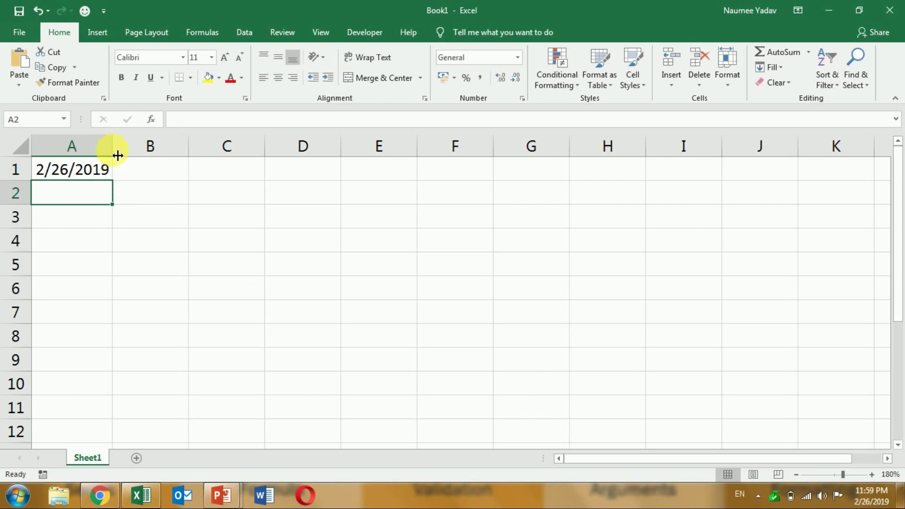
drag(118, 154, 122, 155)
Select cell A1 holding the 2/26/2019 date
click(100, 174)
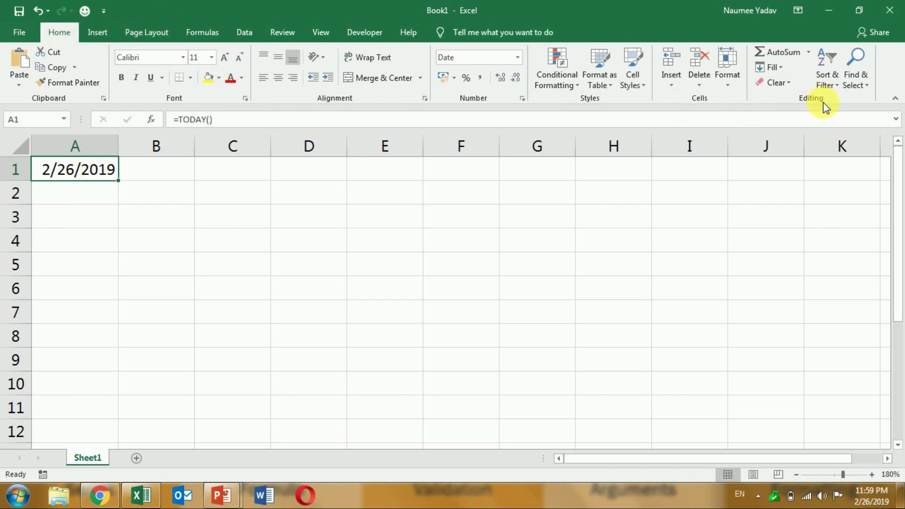
Fill a Columns, Date, Weekday series from A1 with stop value 12/31/2019
click(776, 67)
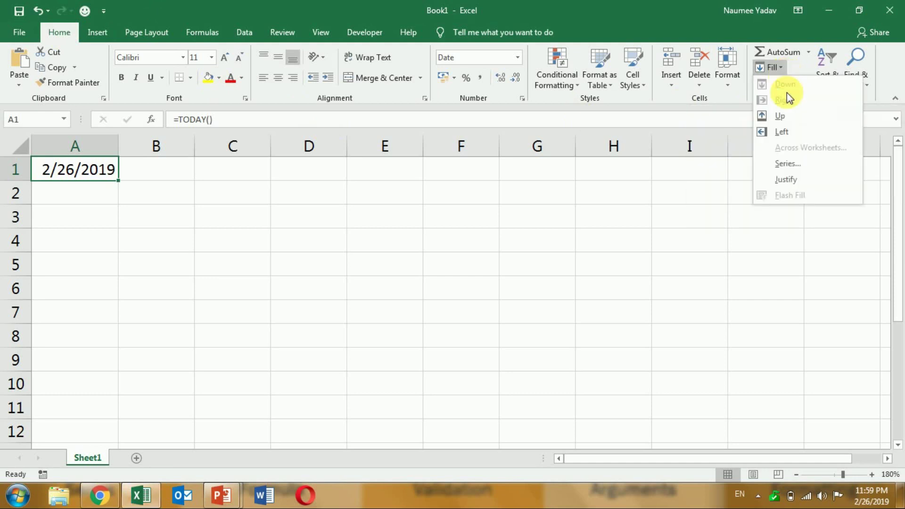
click(791, 162)
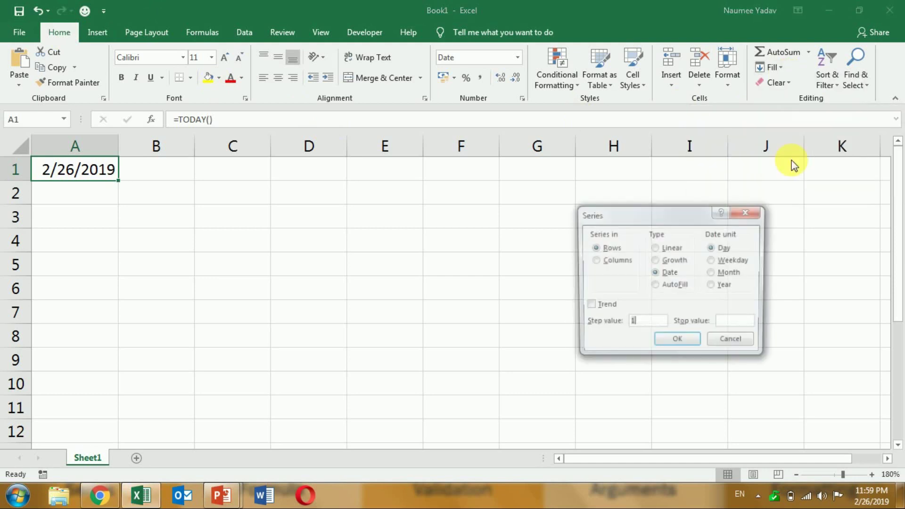
drag(686, 216, 578, 180)
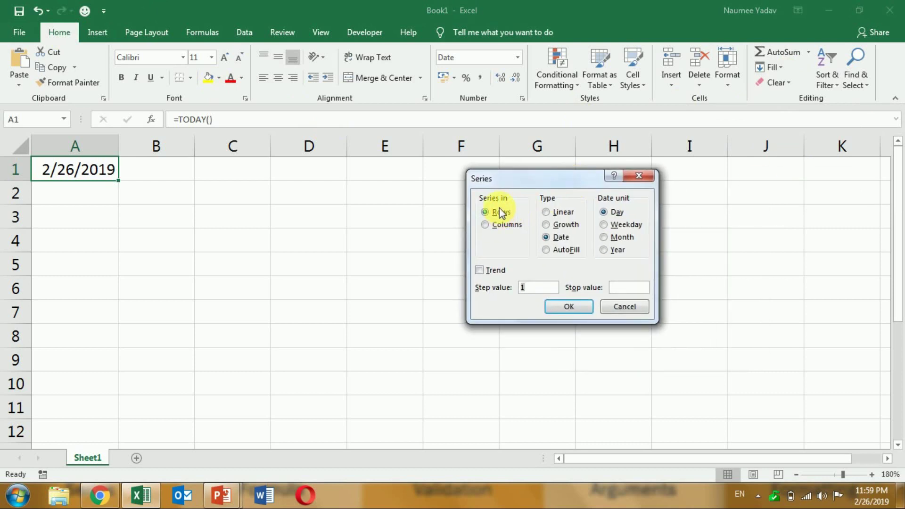
click(506, 225)
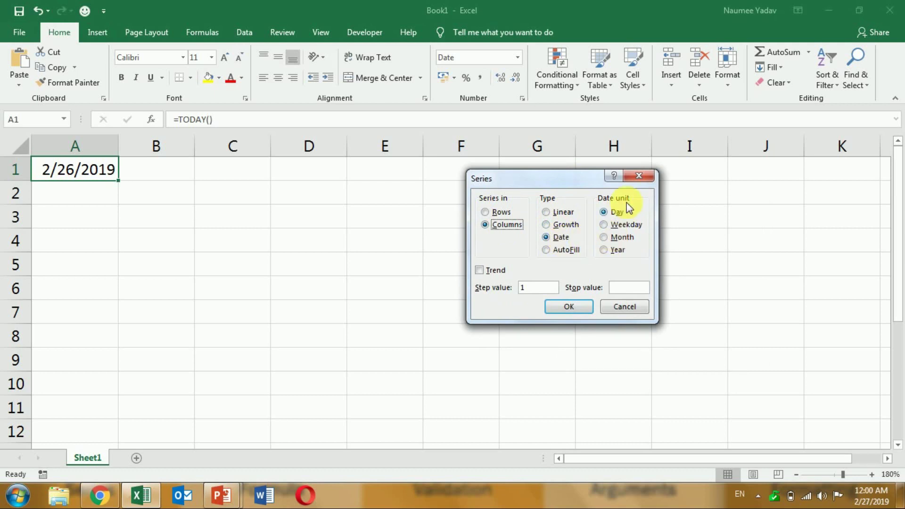
click(618, 225)
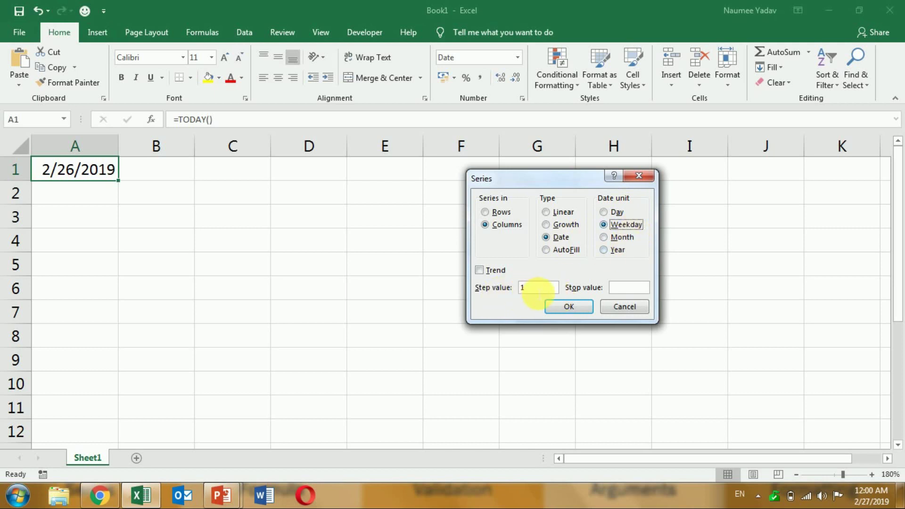
click(623, 289)
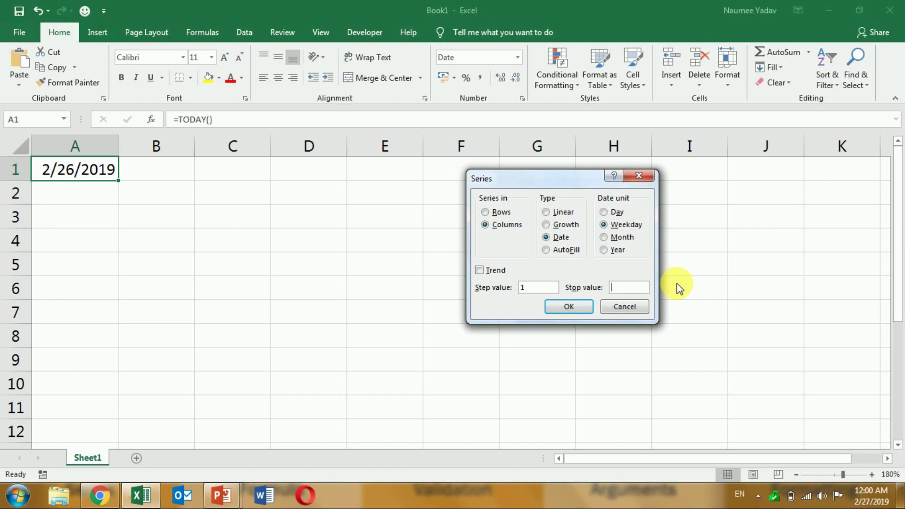
text(12)
text(/)
text(31/)
text(2)
text(0)
text(1)
text(9)
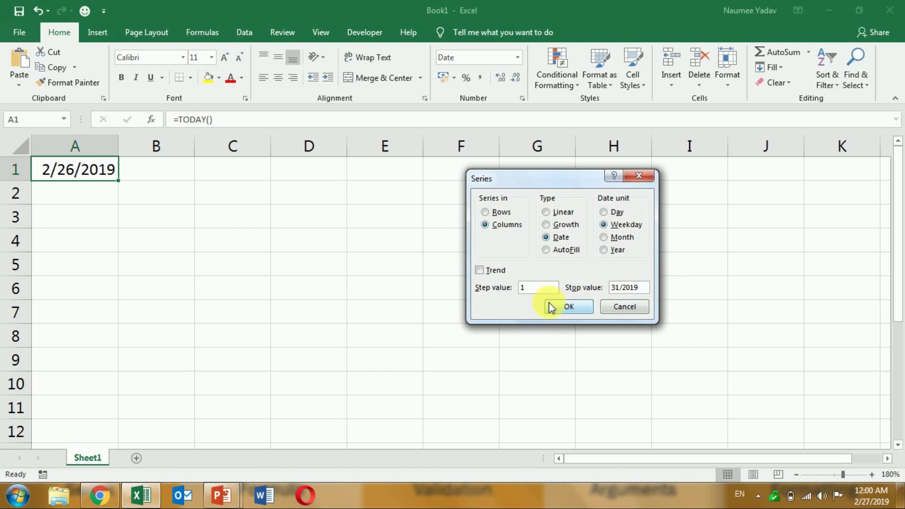
click(569, 307)
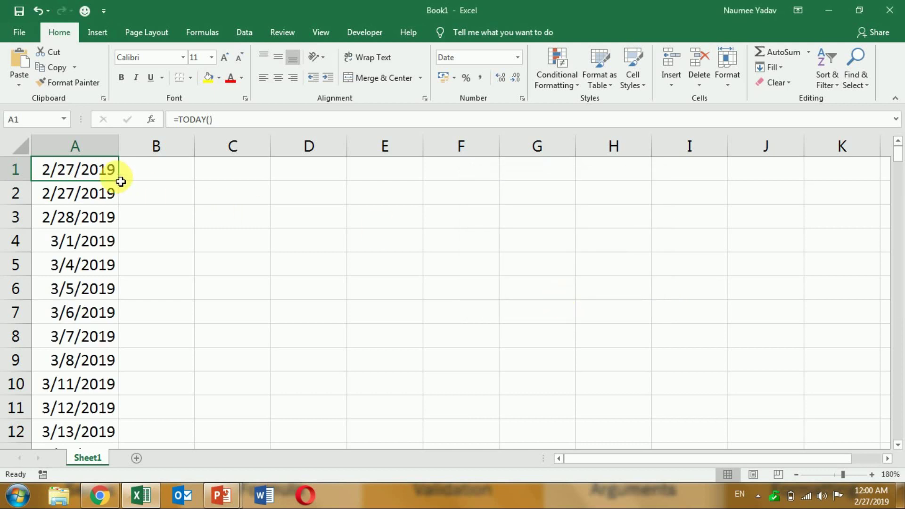
key(ctrl+Down)
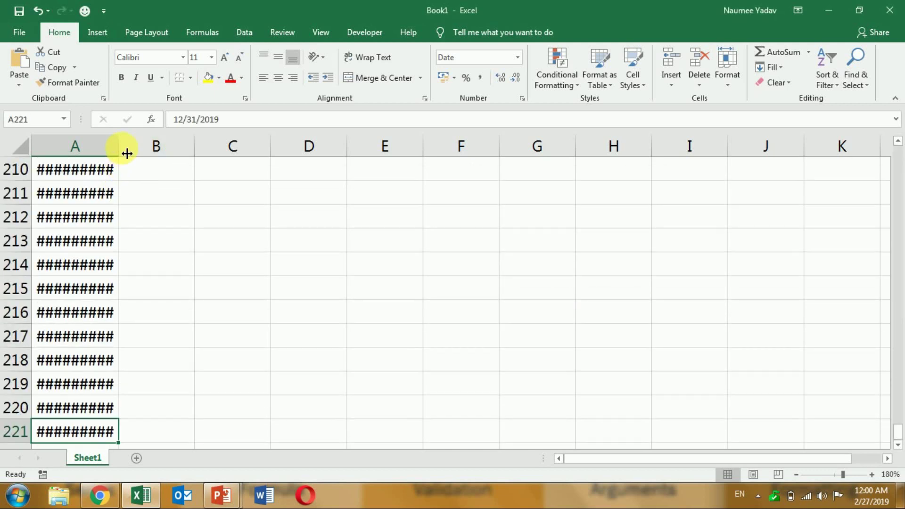
drag(127, 153, 137, 156)
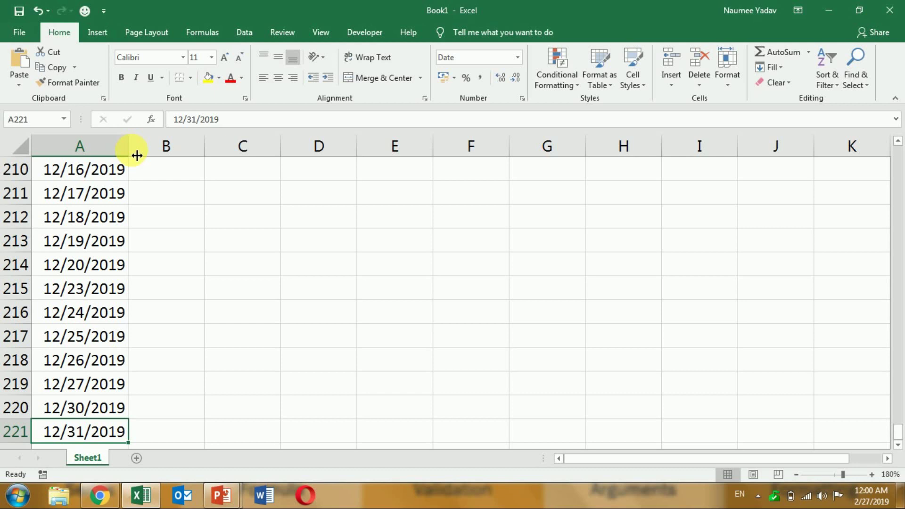
key(ctrl+Up)
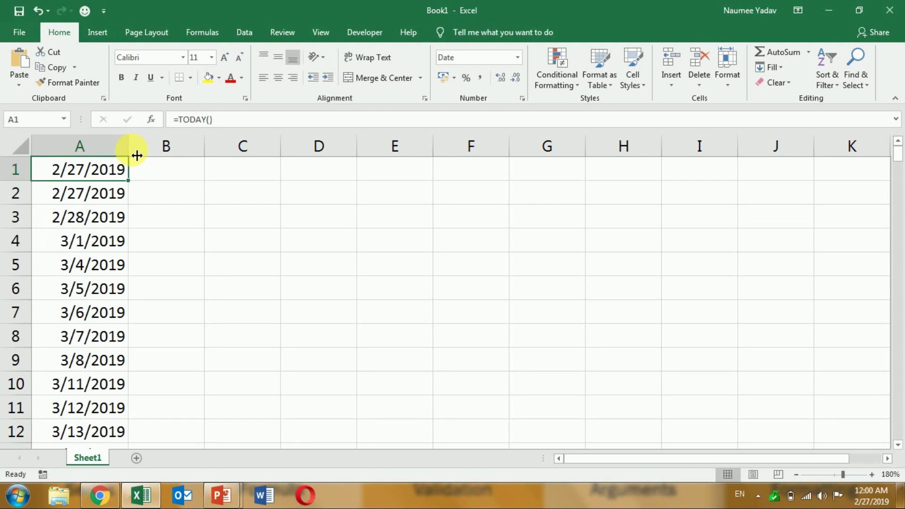
key(Down)
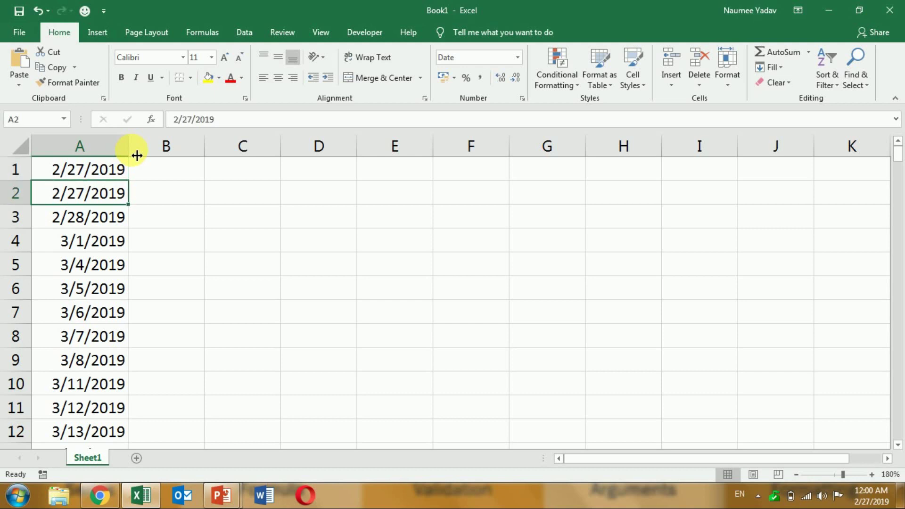
key(Down)
key(Down)
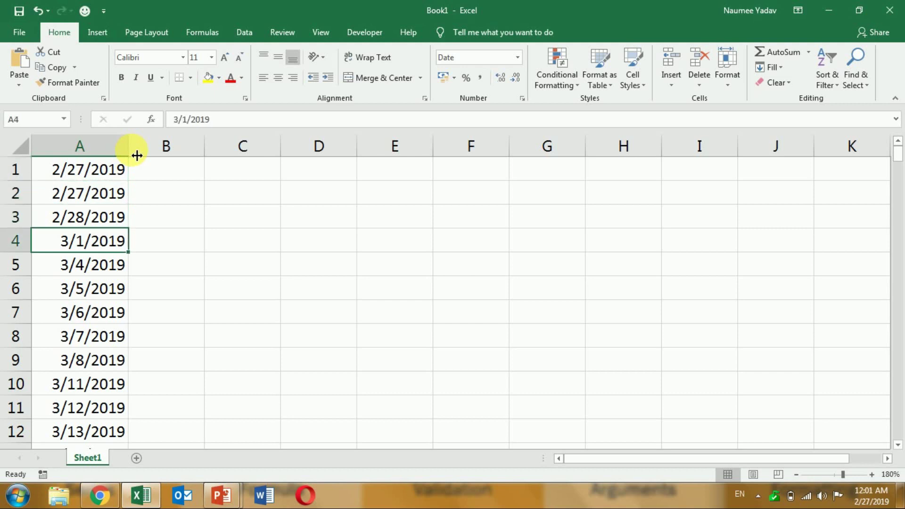
key(Down)
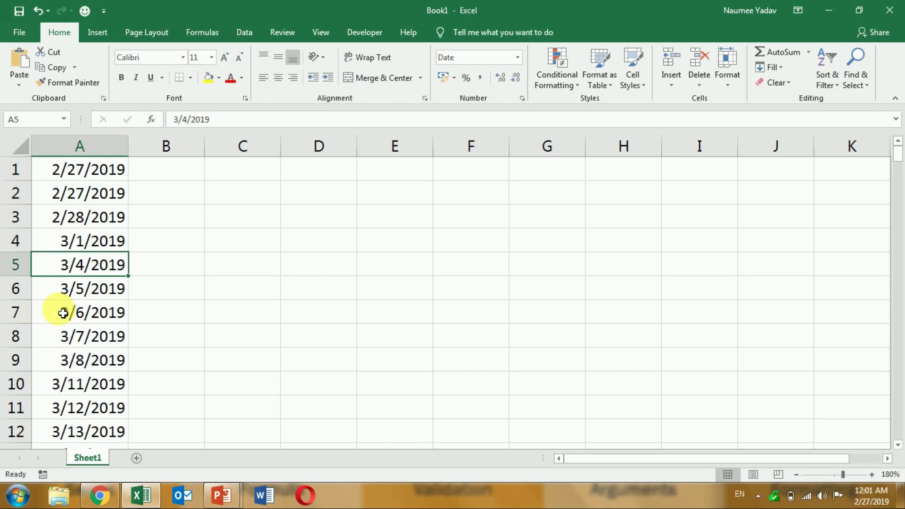
click(89, 247)
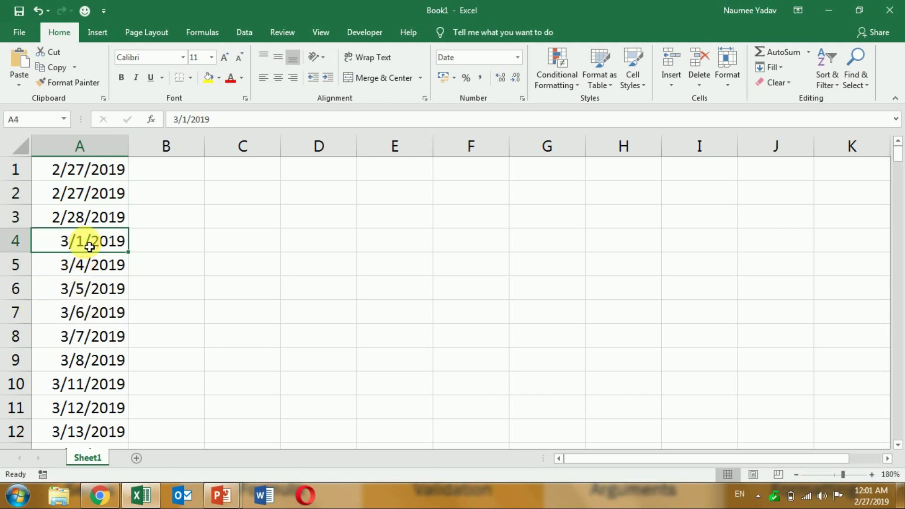
click(85, 272)
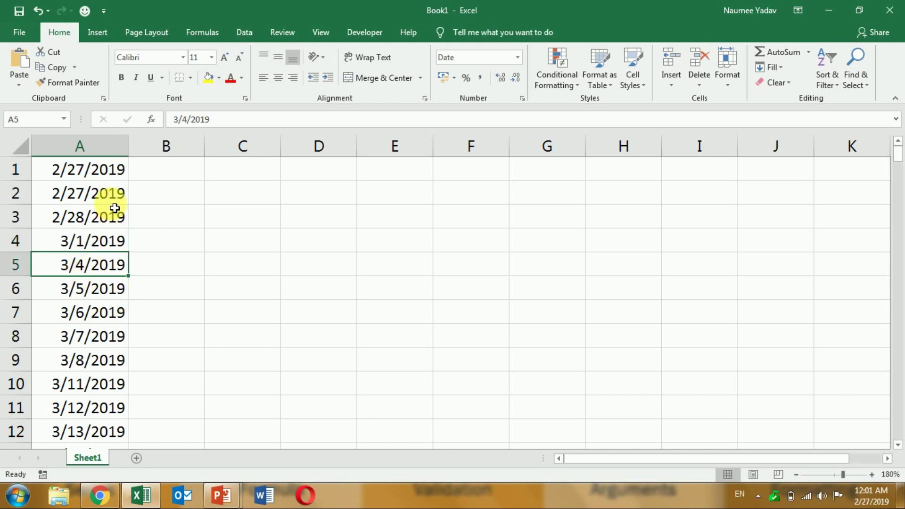
click(102, 291)
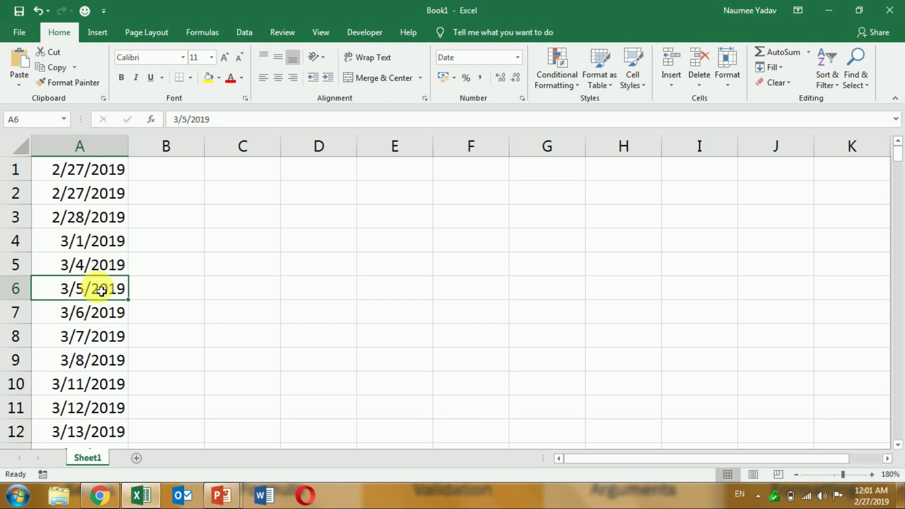
click(96, 328)
click(98, 318)
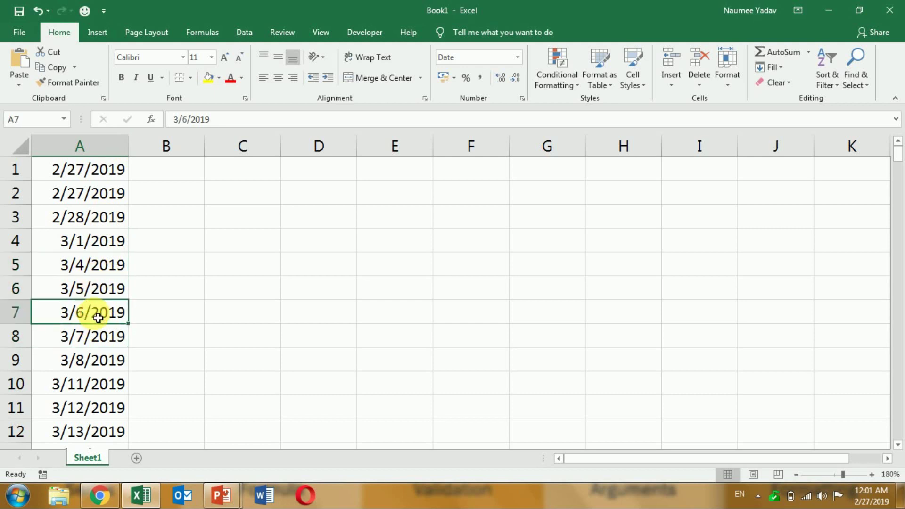
click(94, 350)
click(95, 344)
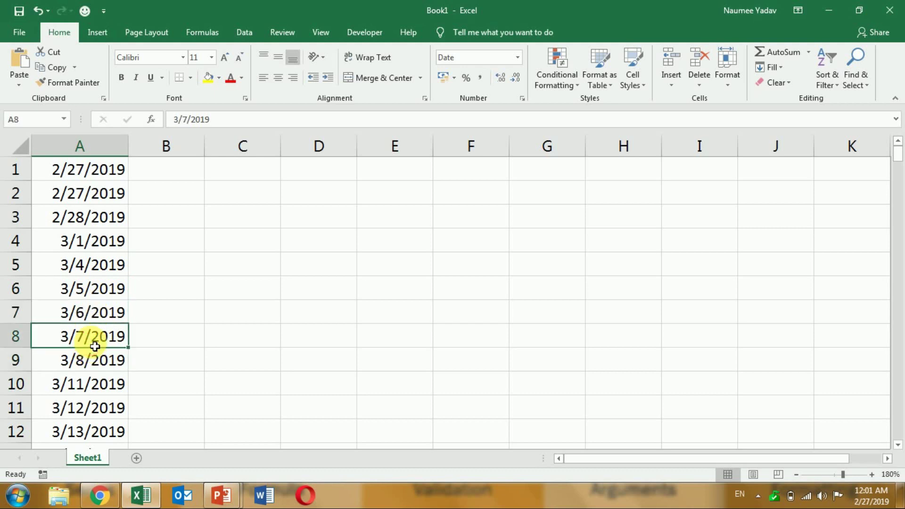
click(88, 383)
click(87, 407)
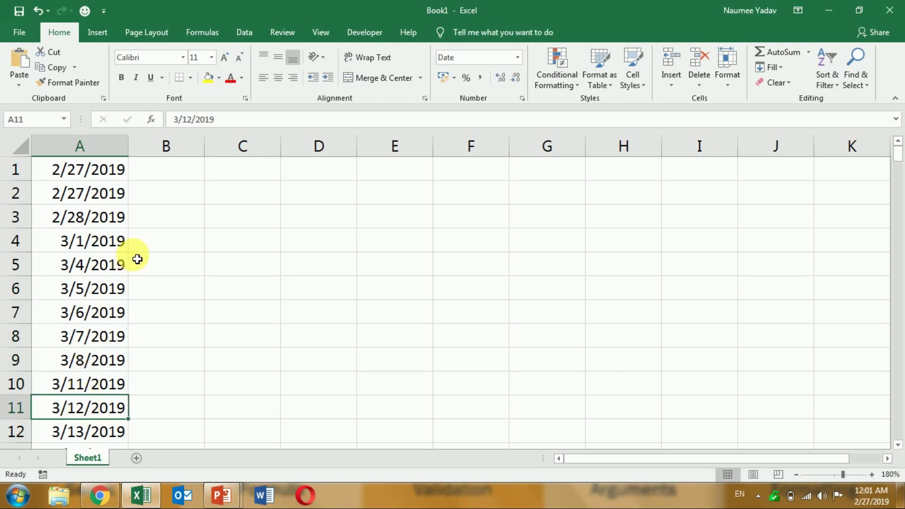
click(172, 176)
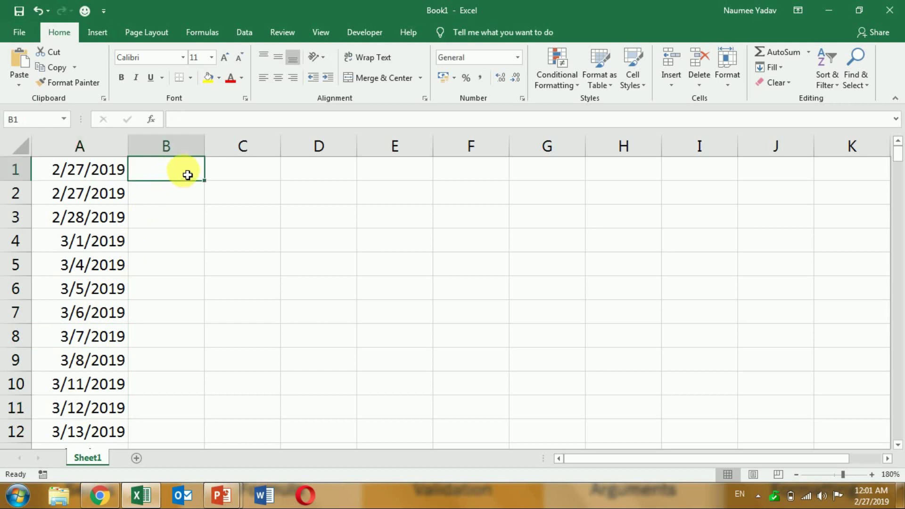
Widen column B and enter =TODAY() in B1, showing 2/27/2019
drag(207, 146, 248, 155)
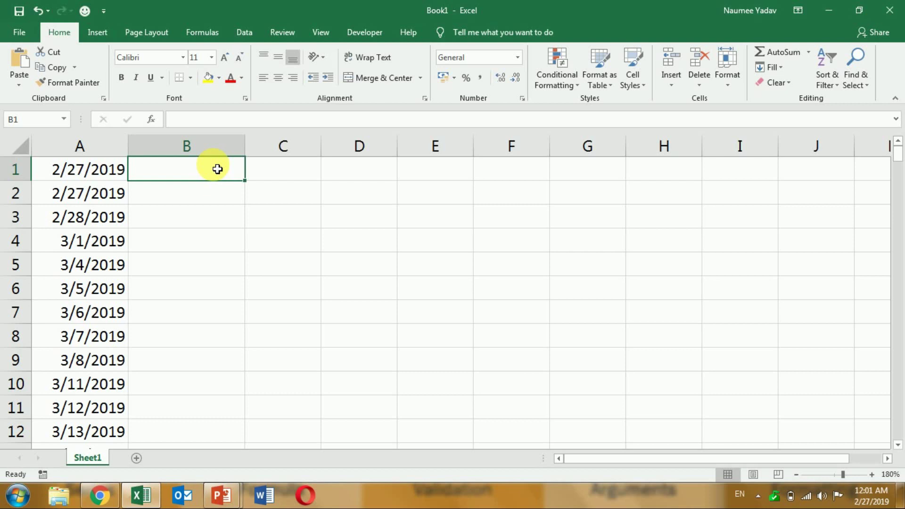
text(=)
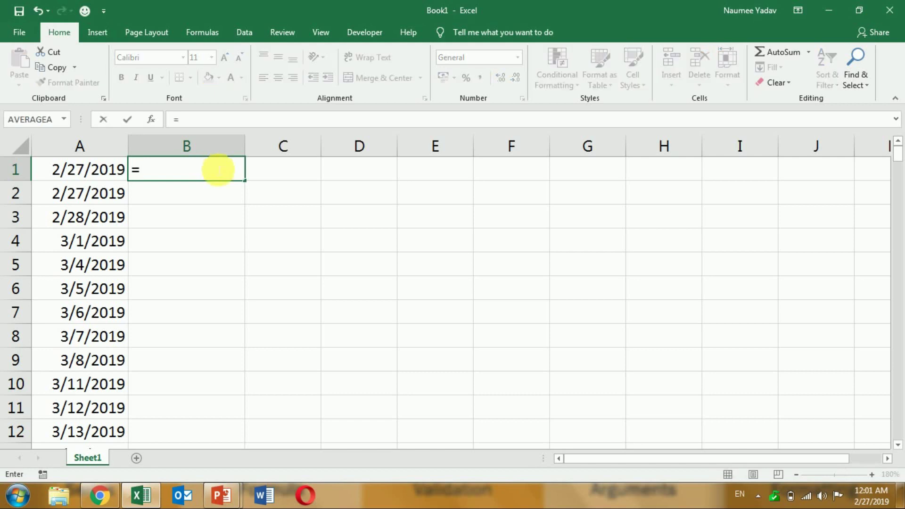
text(to)
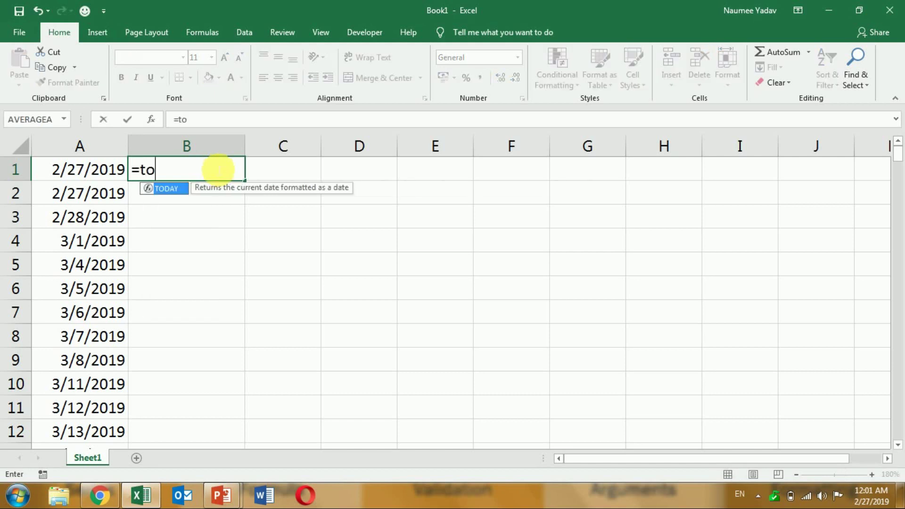
text(day)
key(Tab)
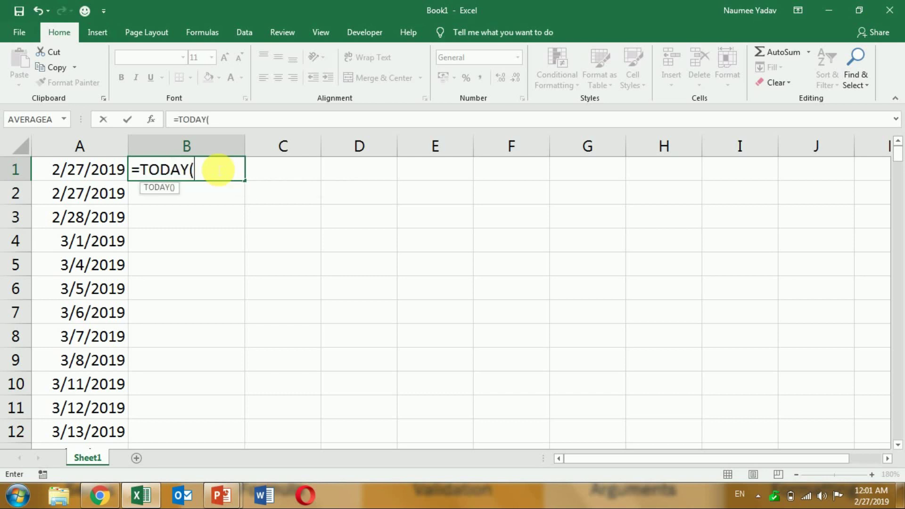
text())
key(ctrl+Return)
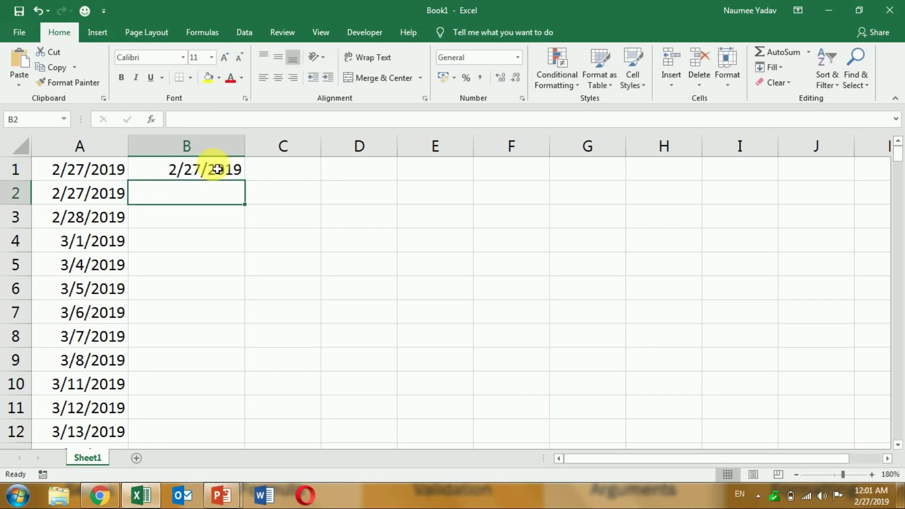
click(97, 175)
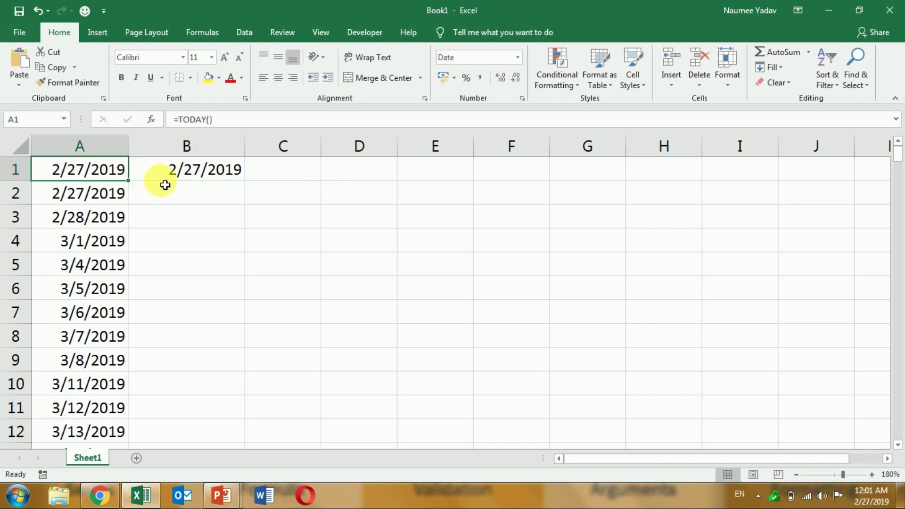
click(186, 169)
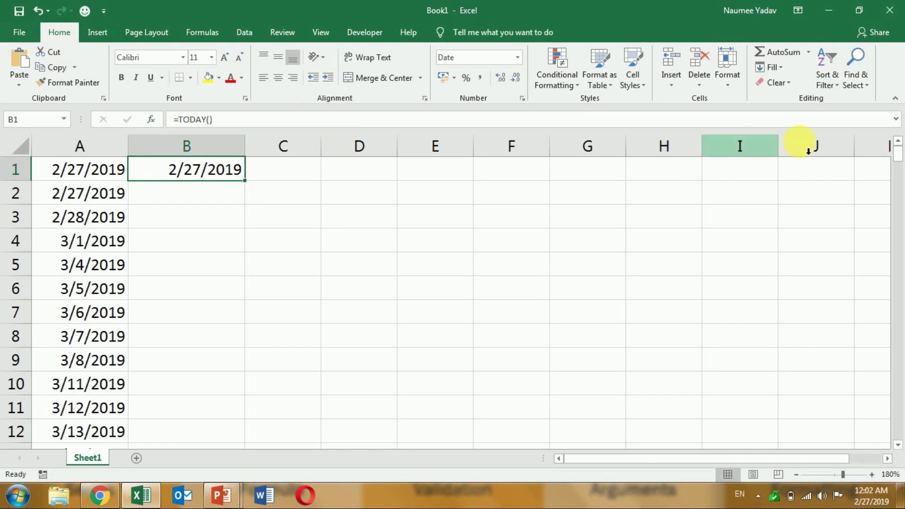
Fill a Columns, Date, Weekday series from B1 with stop value 12/31/2019
click(786, 71)
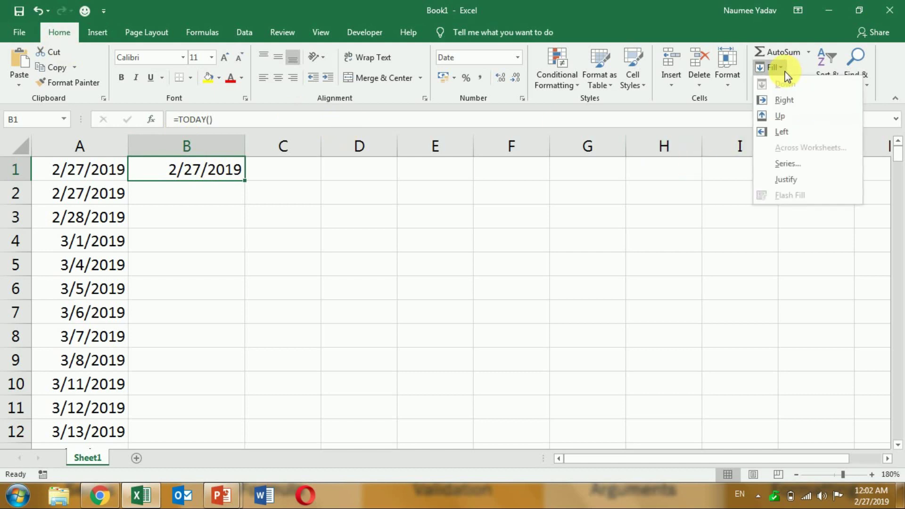
click(787, 164)
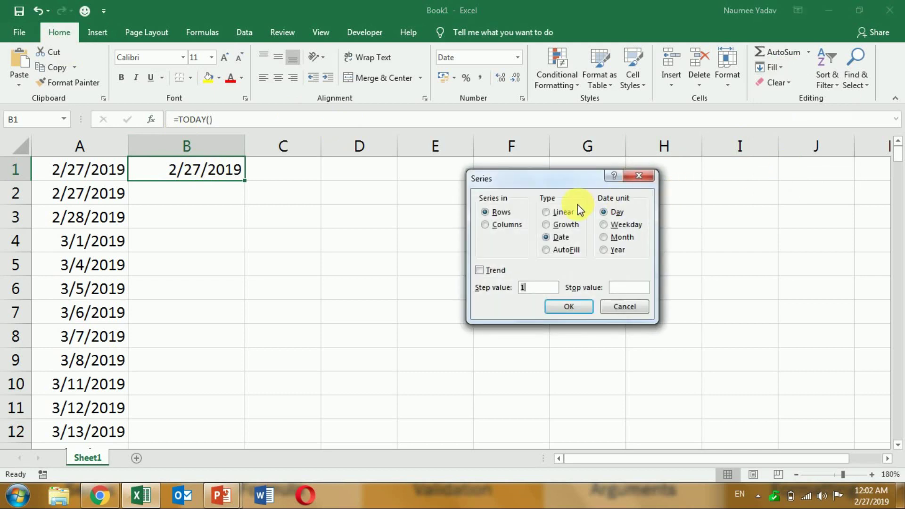
click(502, 226)
click(619, 225)
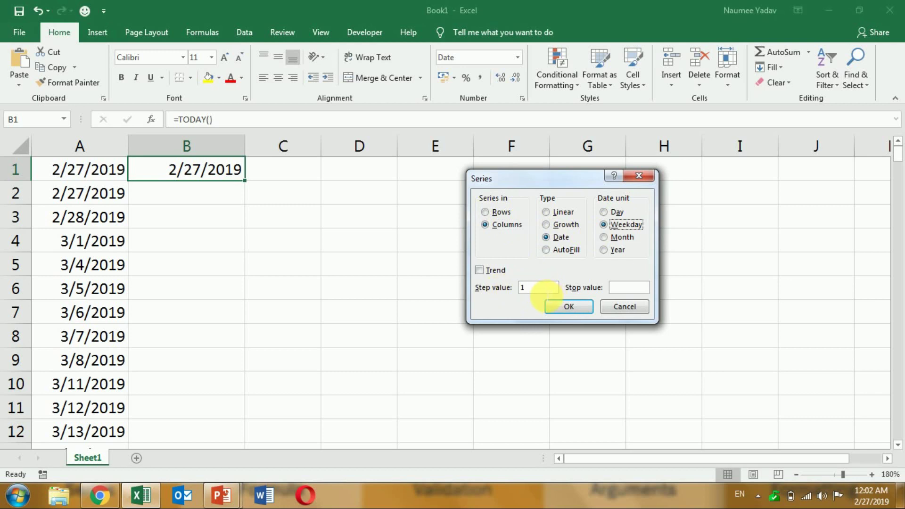
click(624, 290)
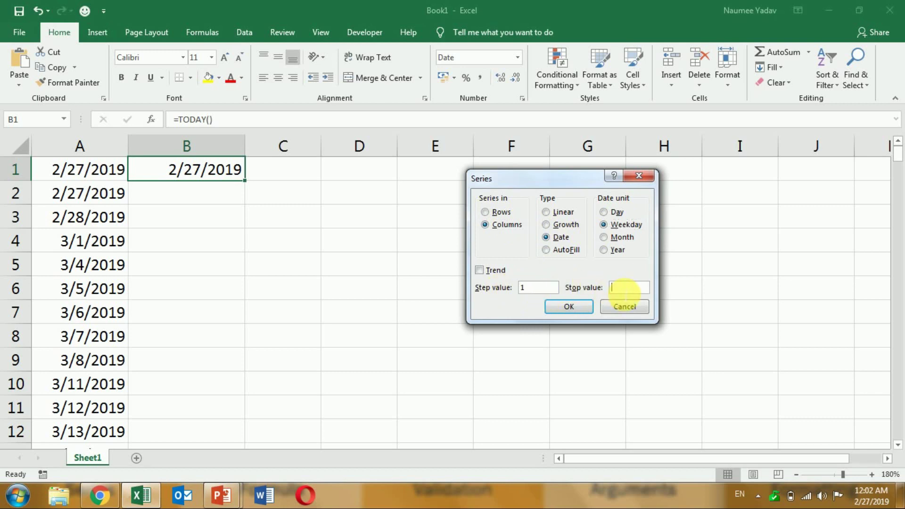
text(1)
text(2)
text(/)
text(31)
text(20)
text(19)
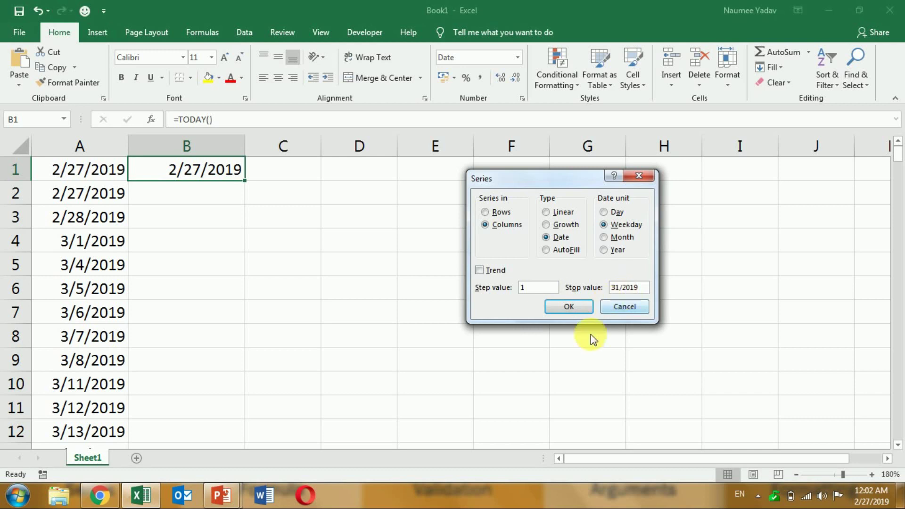
click(576, 309)
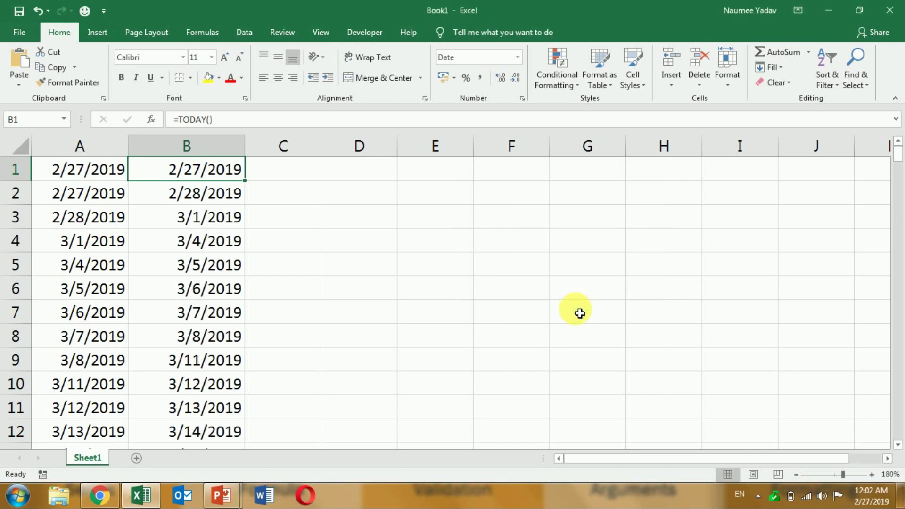
Check that the series ends at 12/31/2019 in row 220 without weekends, then return to the top
key(ctrl+Down)
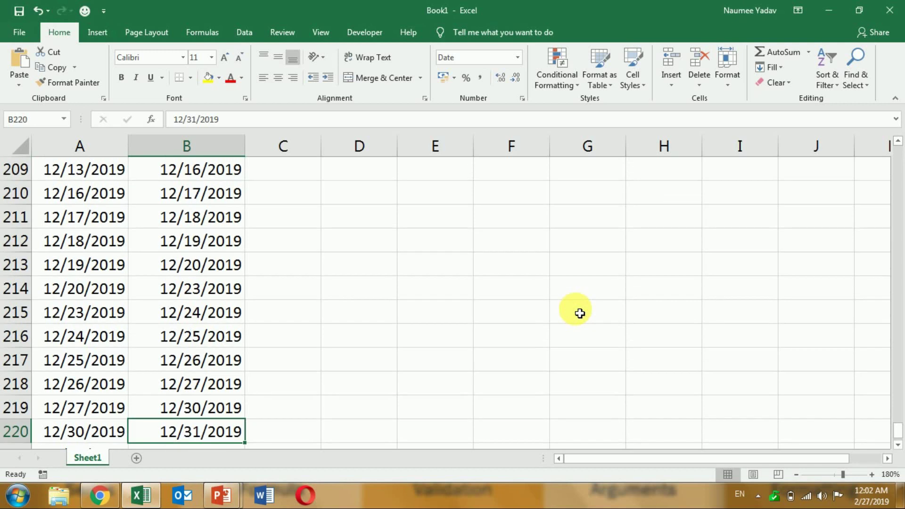
key(Down)
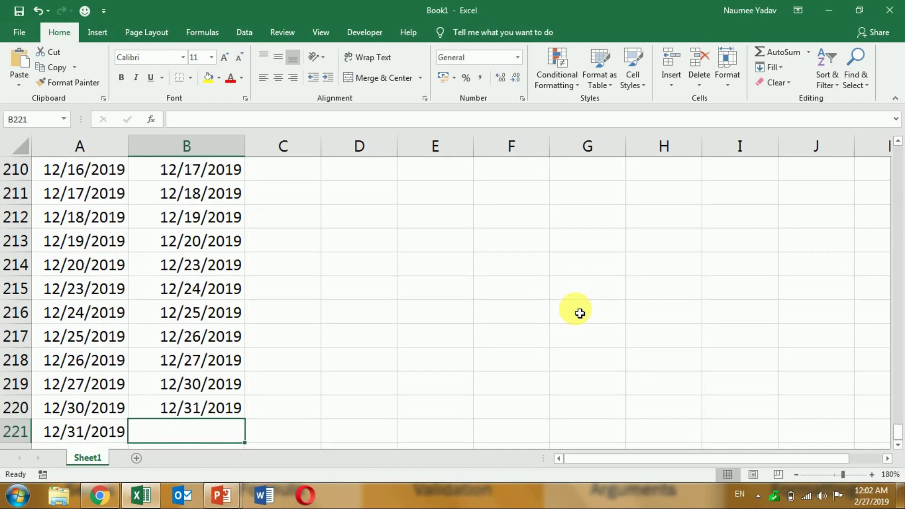
key(Up)
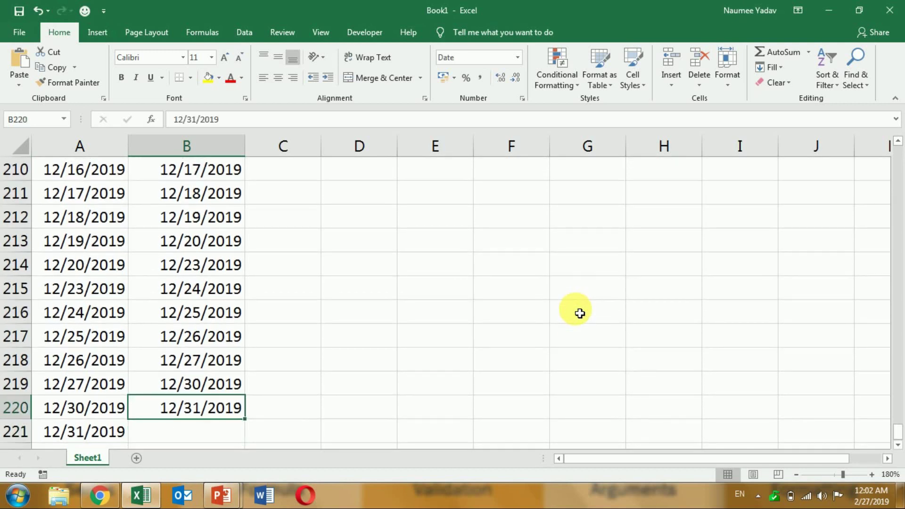
key(Down)
key(Left)
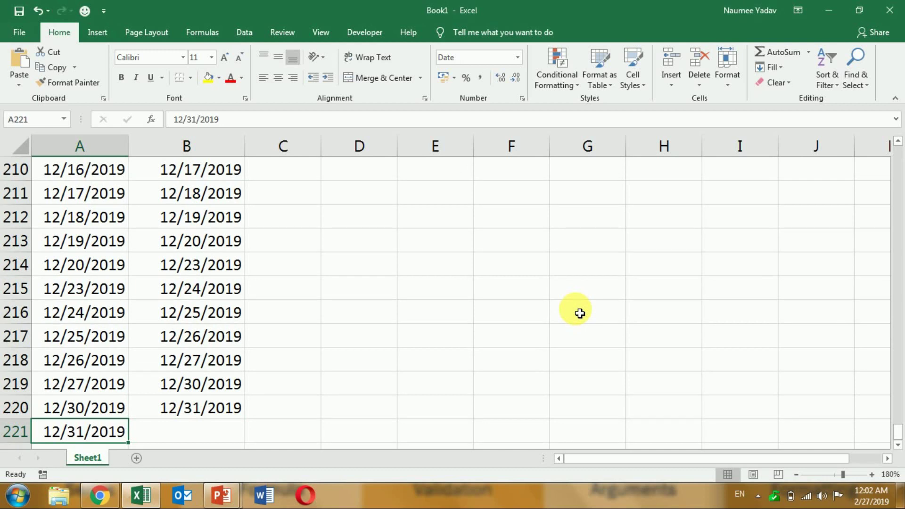
key(Right)
key(Up)
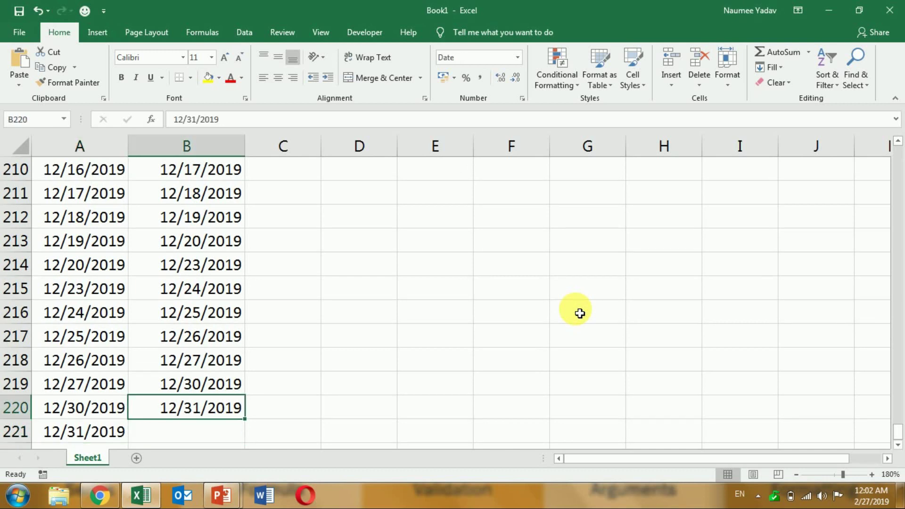
key(Left)
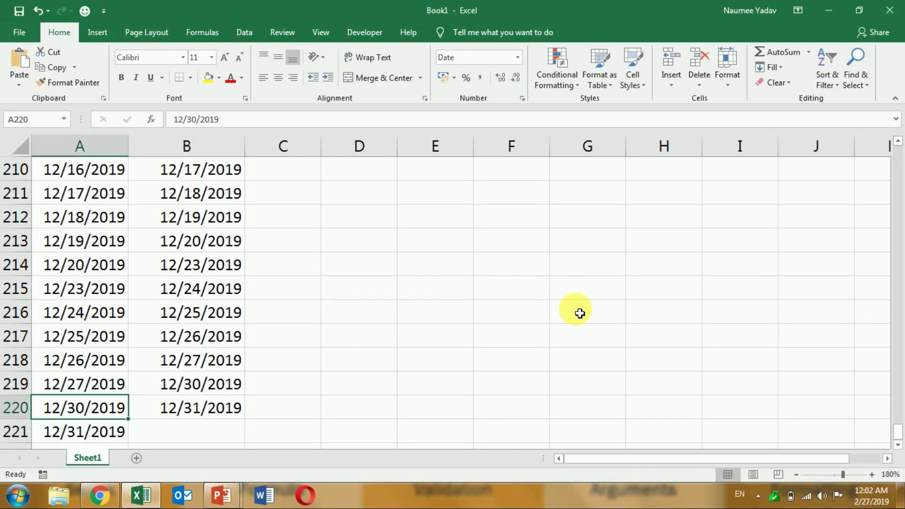
key(Right)
key(Left)
key(Up)
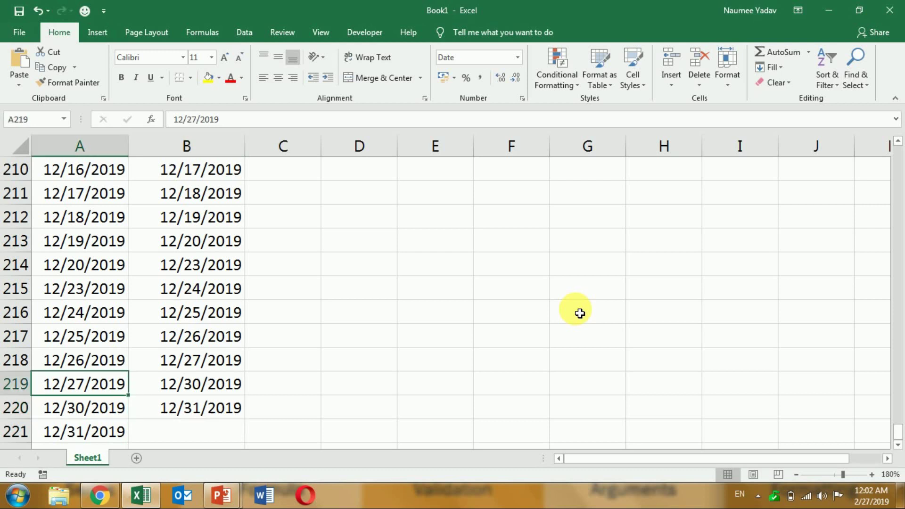
key(Up)
key(Right)
key(Up)
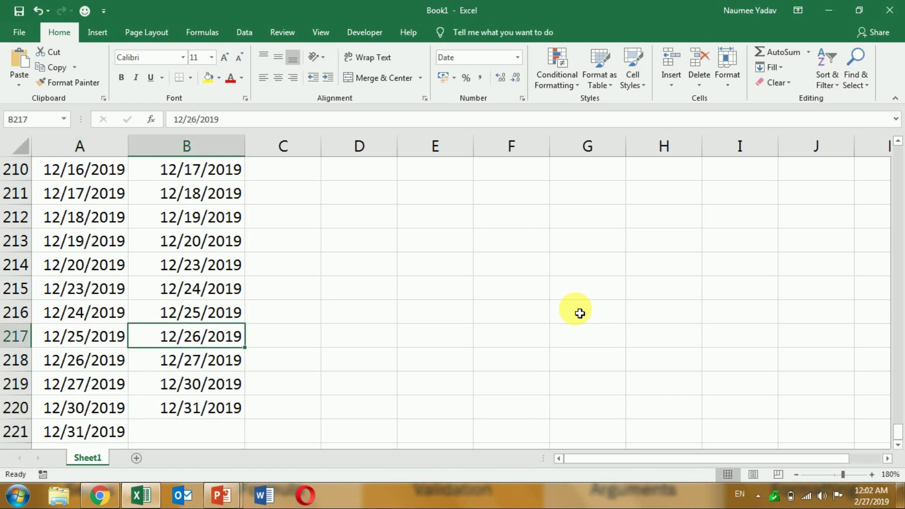
key(Up)
key(Up)
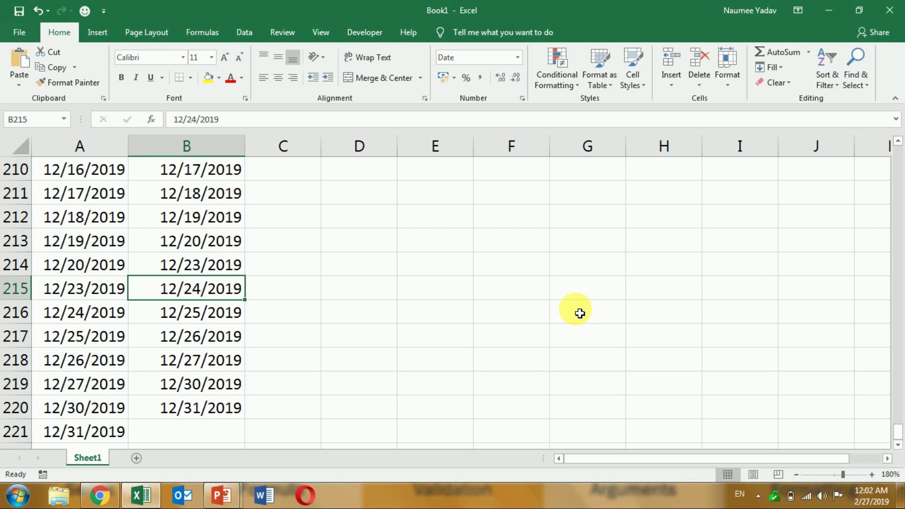
key(ctrl+Up)
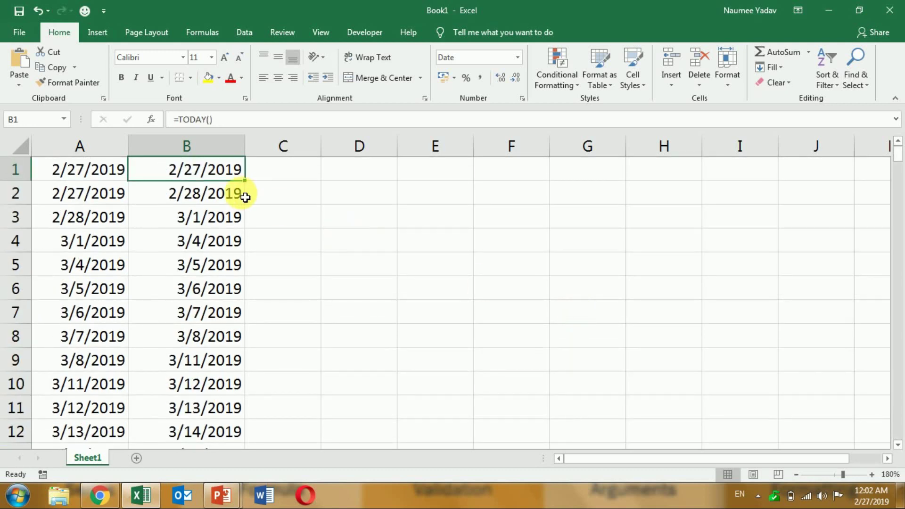
Widen columns B, A and C, and stretch column D to about 13.57
drag(253, 146, 265, 147)
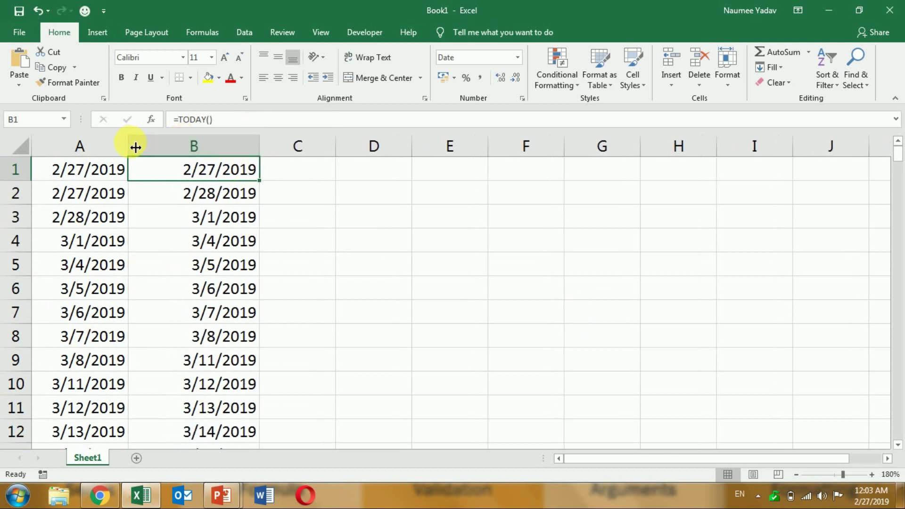
drag(132, 146, 146, 148)
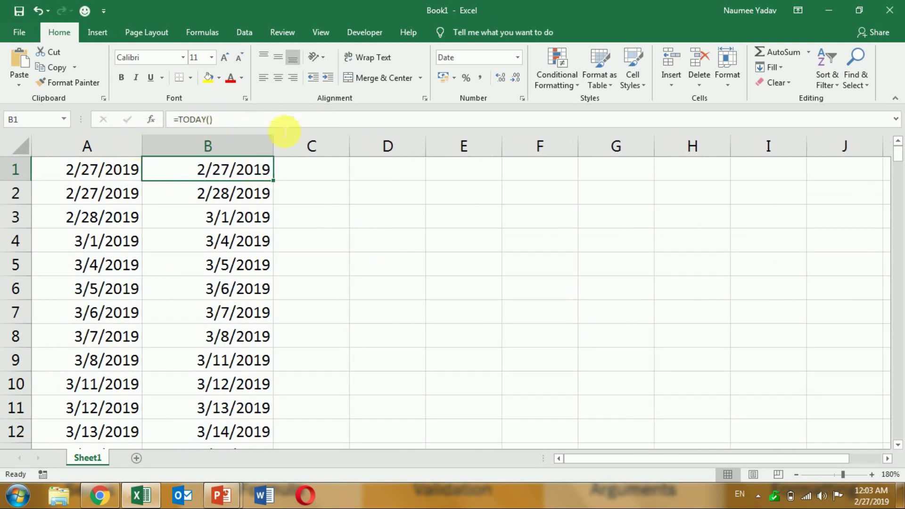
drag(355, 143, 401, 134)
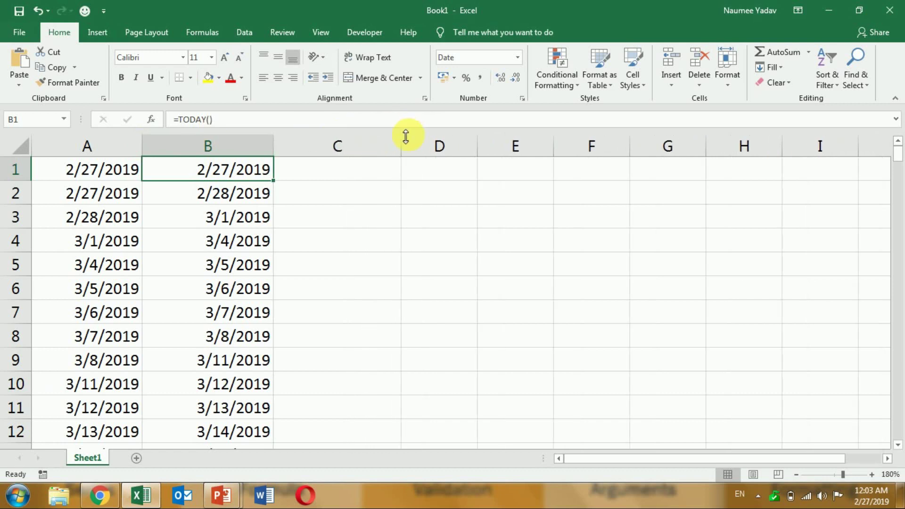
drag(480, 148, 529, 147)
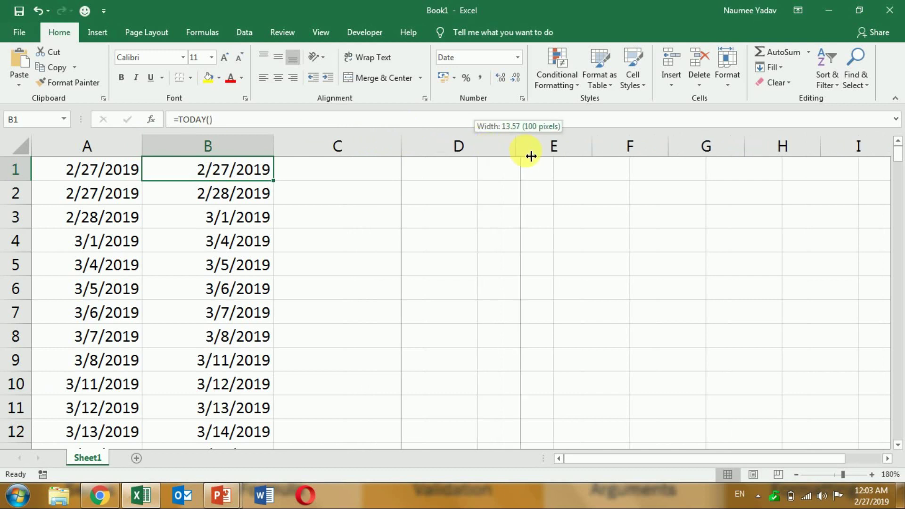
Enter =TODAY() in C1 so it shows 2/27/2019
click(343, 177)
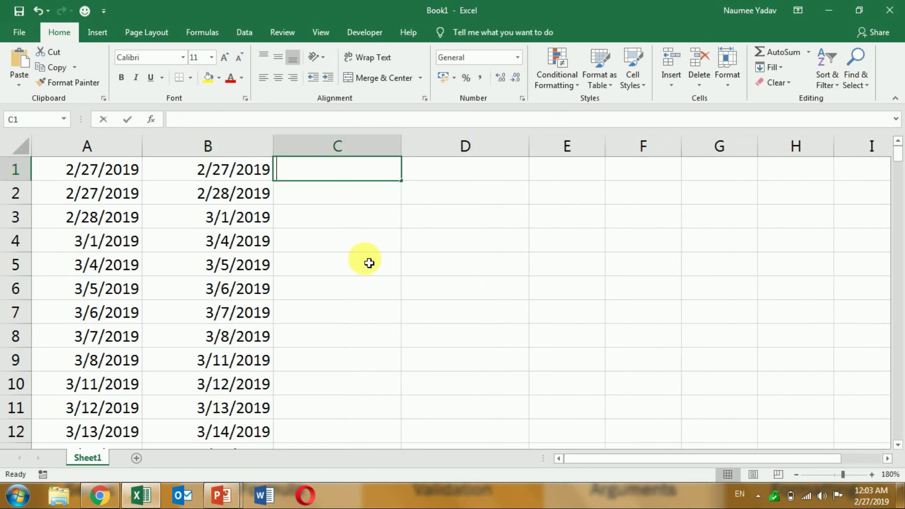
text(=t)
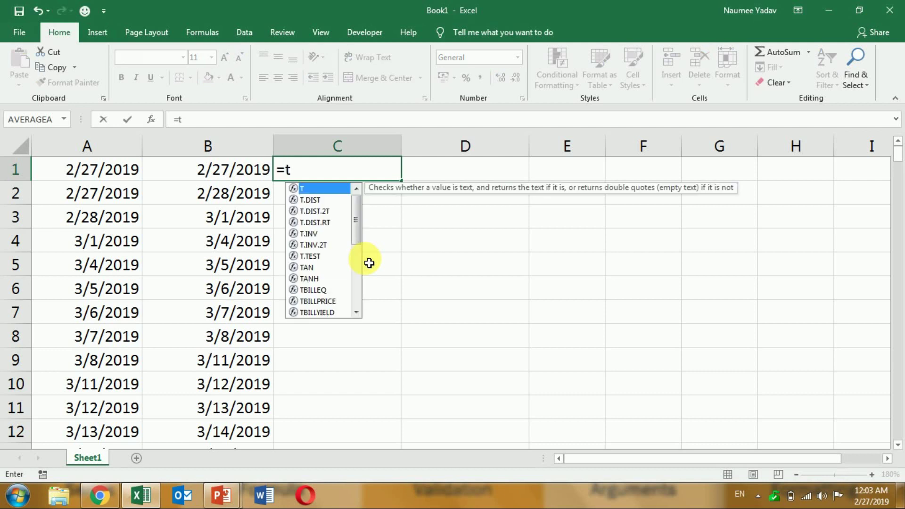
text(o)
key(Tab)
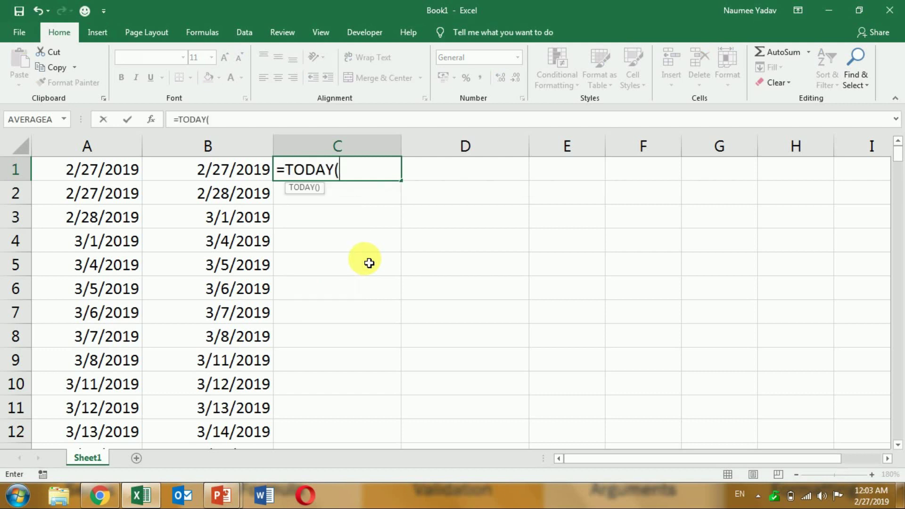
text())
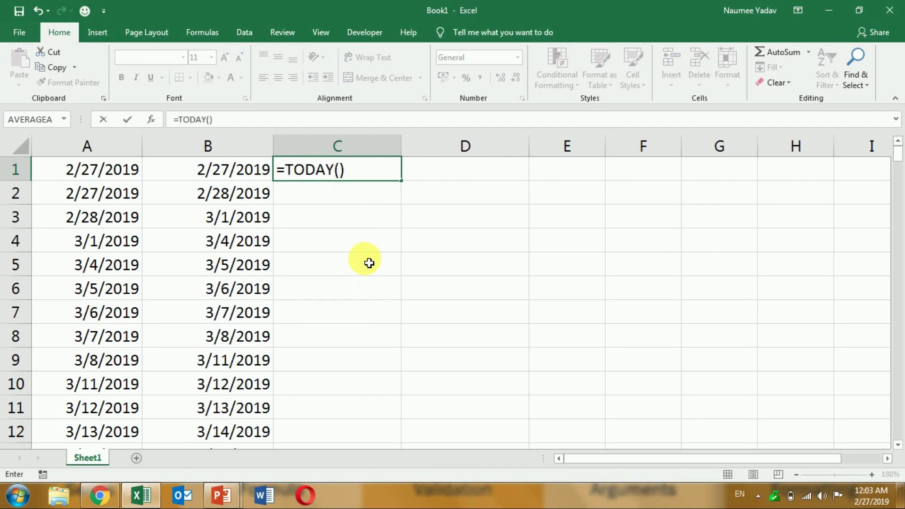
key(Return)
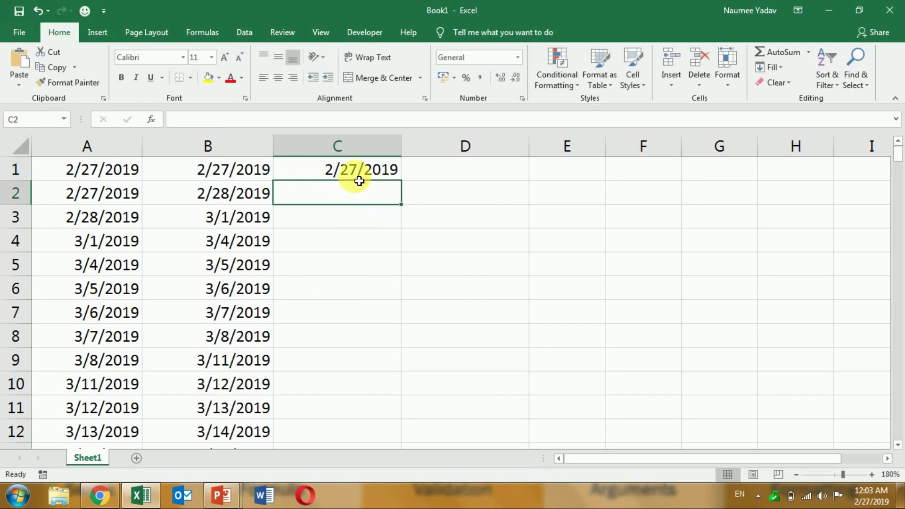
click(364, 171)
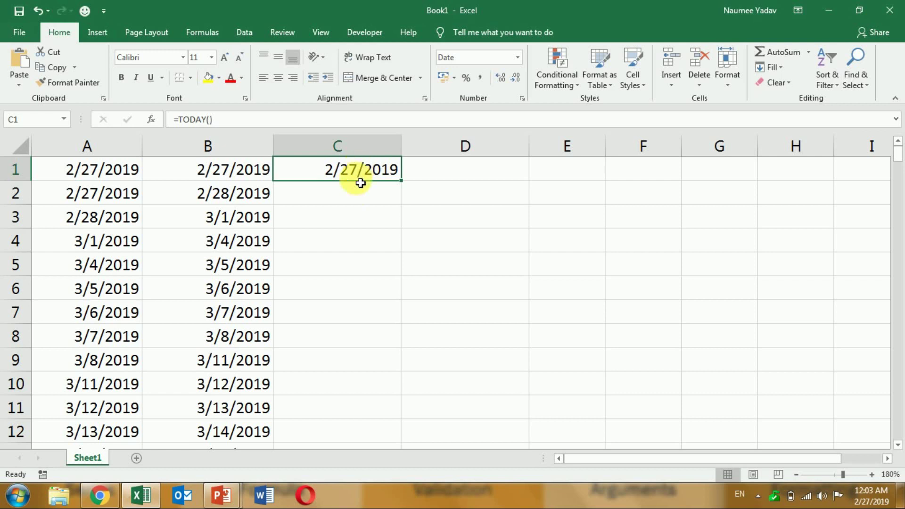
Fill a Columns, Date, Day series from C1 with stop value 12/31/19
click(774, 67)
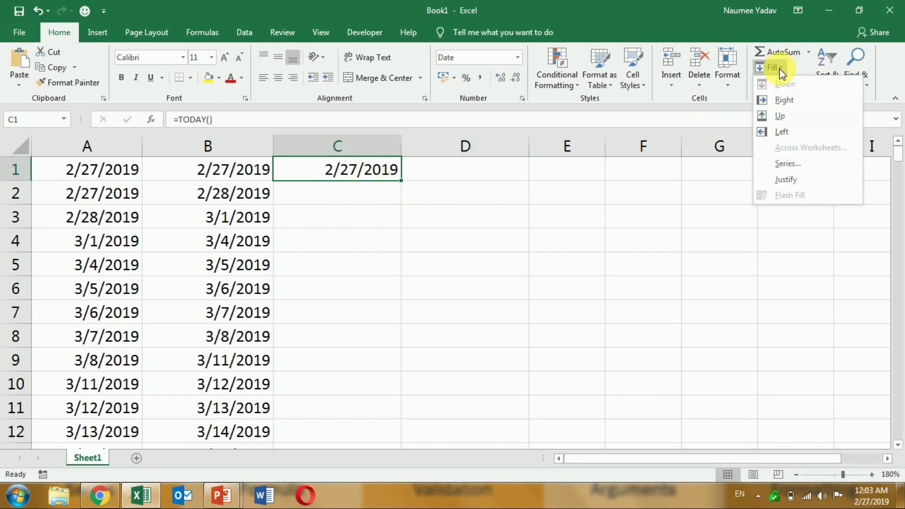
click(783, 163)
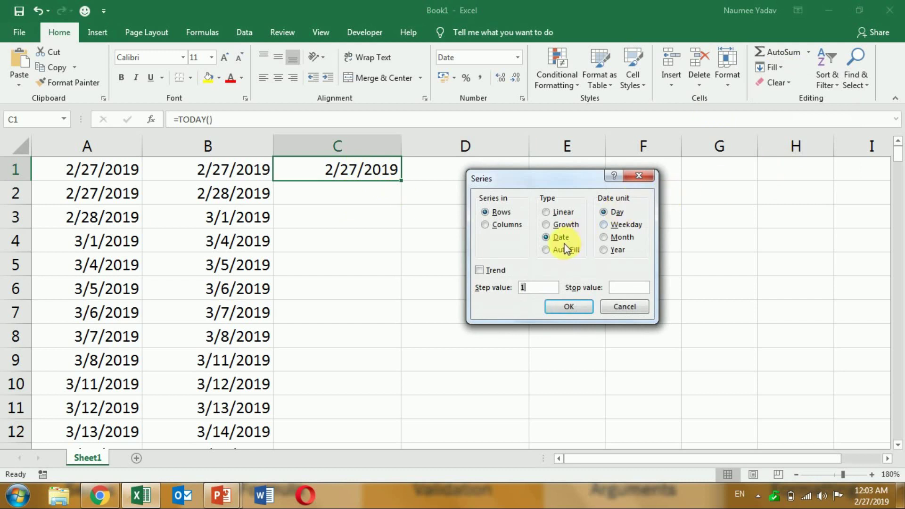
click(512, 225)
click(624, 288)
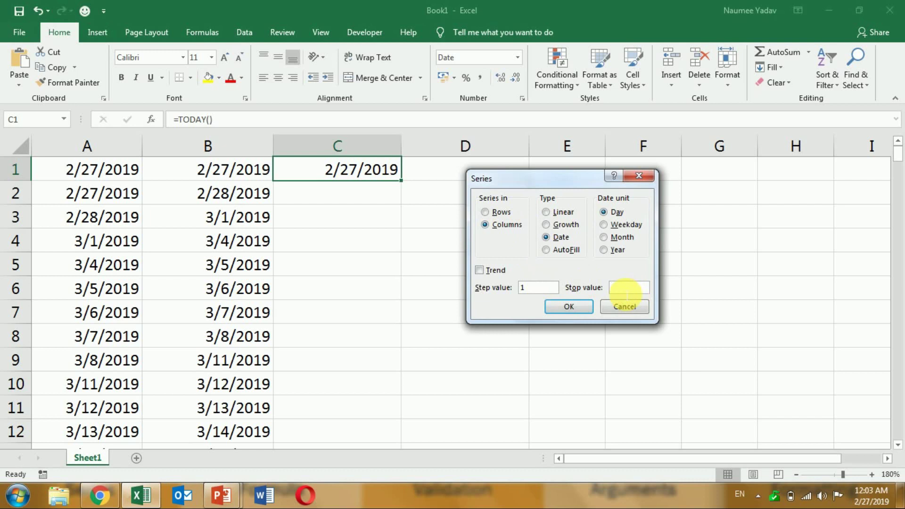
text(12/)
text(1/)
text(19)
key(Return)
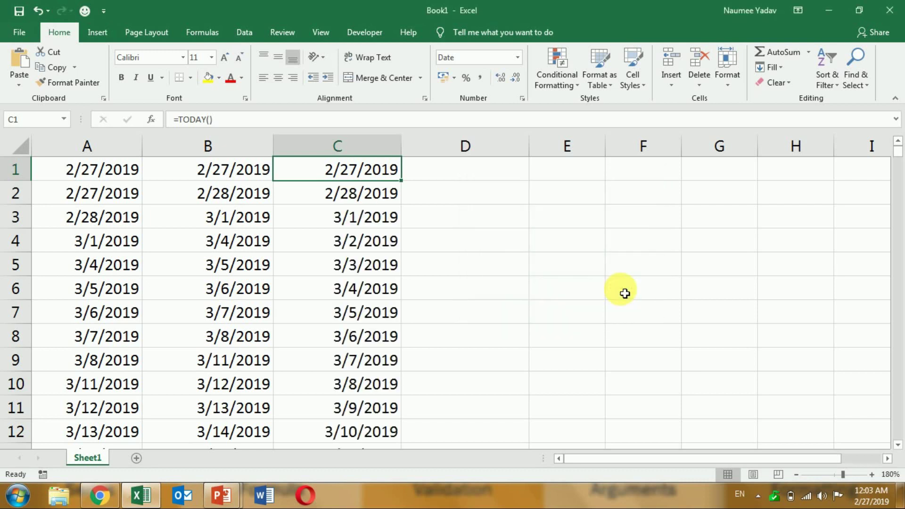
Confirm the daily series ends at 12/31/2019 in row 308, then return to C1
key(ctrl+Down)
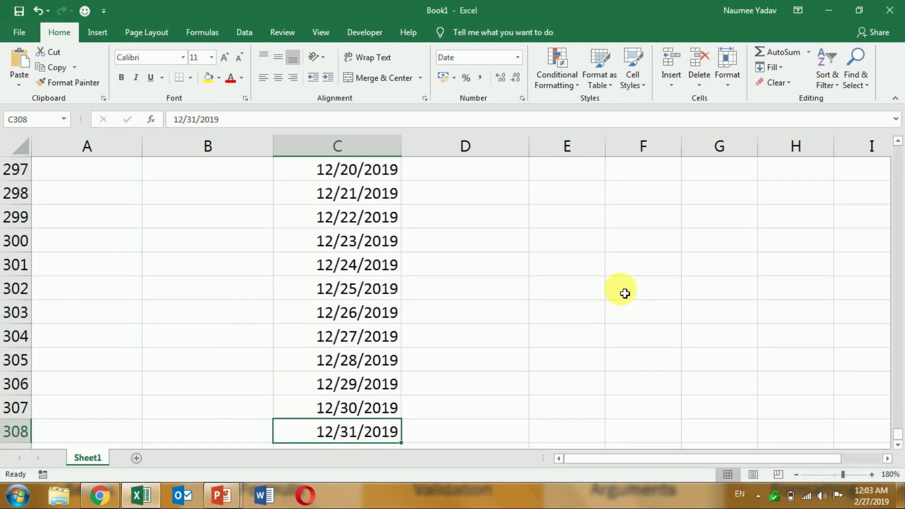
key(ctrl+Up)
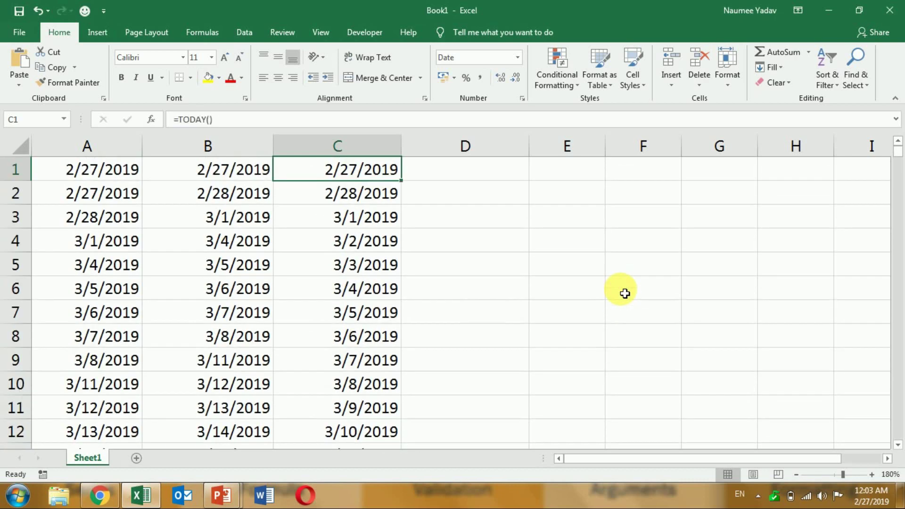
key(ctrl+Down)
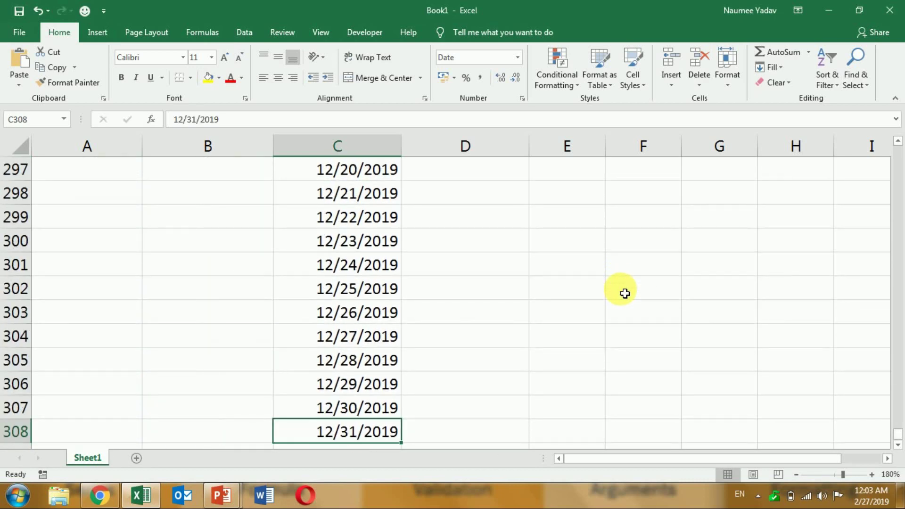
key(ctrl+Up)
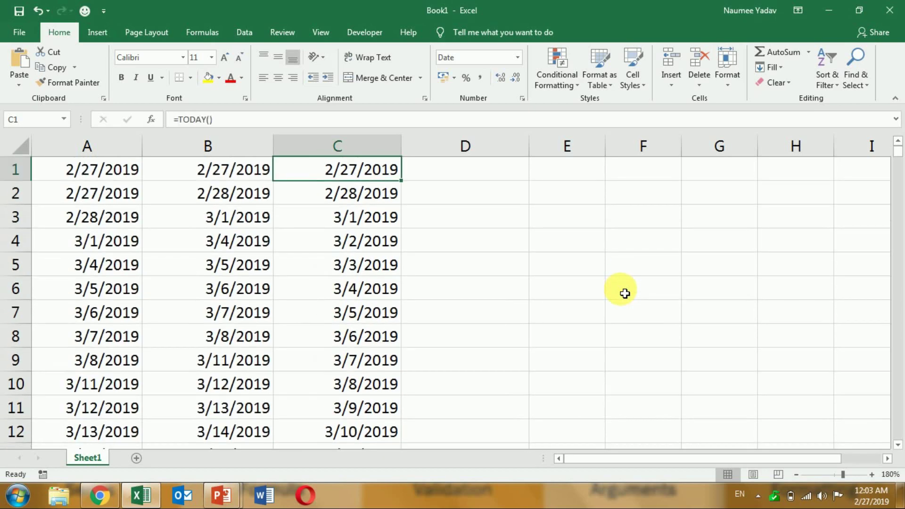
key(Down)
key(Up)
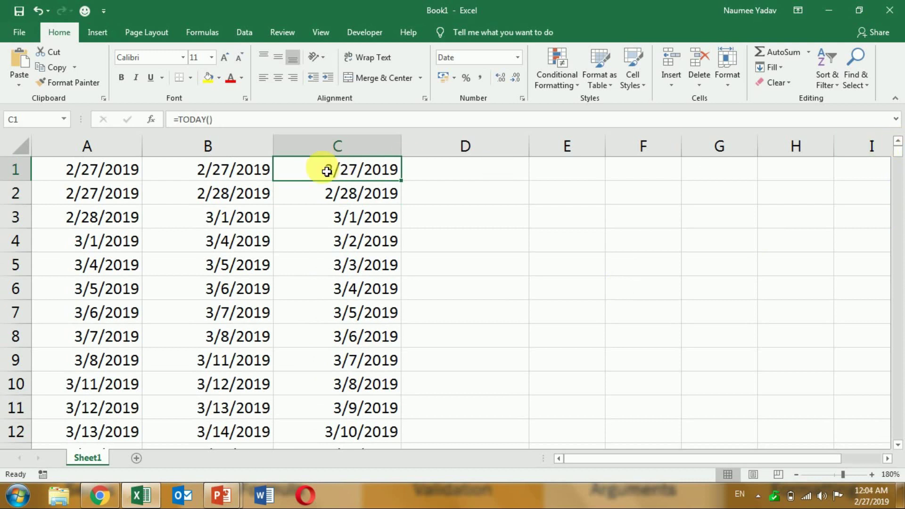
Enter =WEEKDAY(C1,2) in D1, returning 3 for 2/27/2019
click(443, 174)
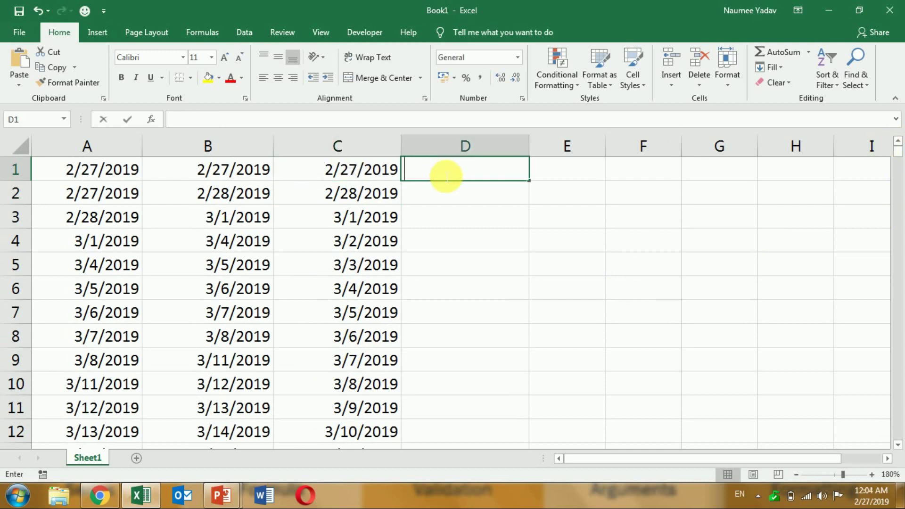
click(444, 196)
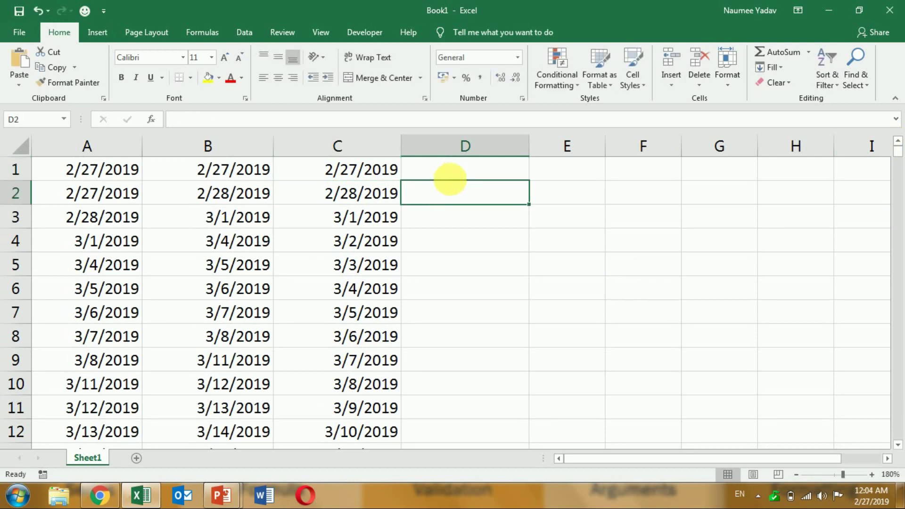
click(456, 179)
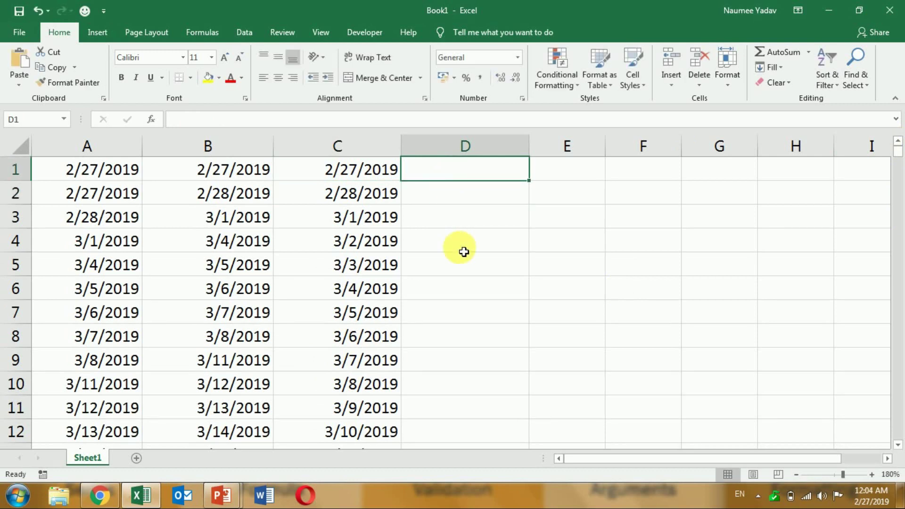
text(=)
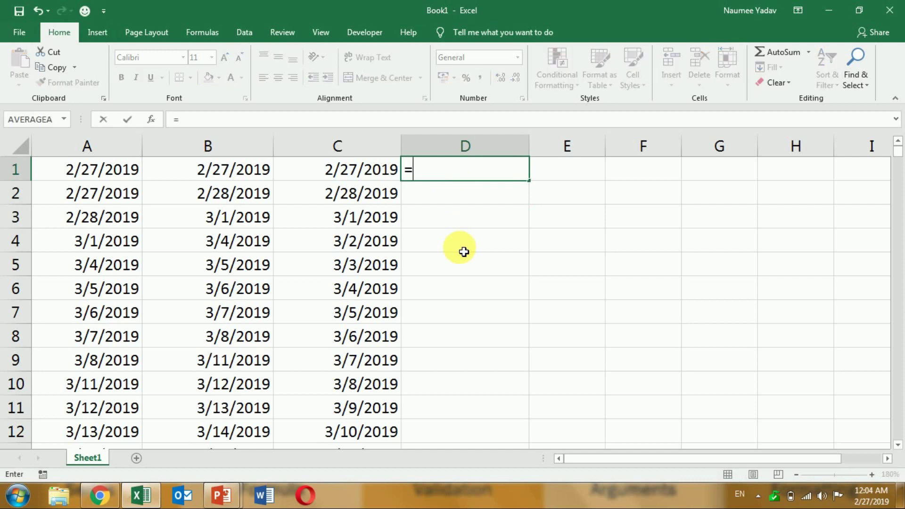
text(w)
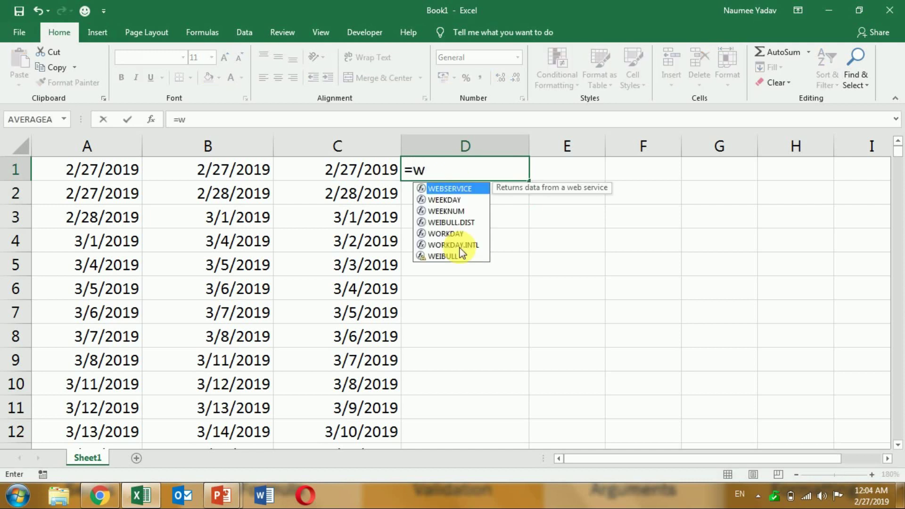
text(ee)
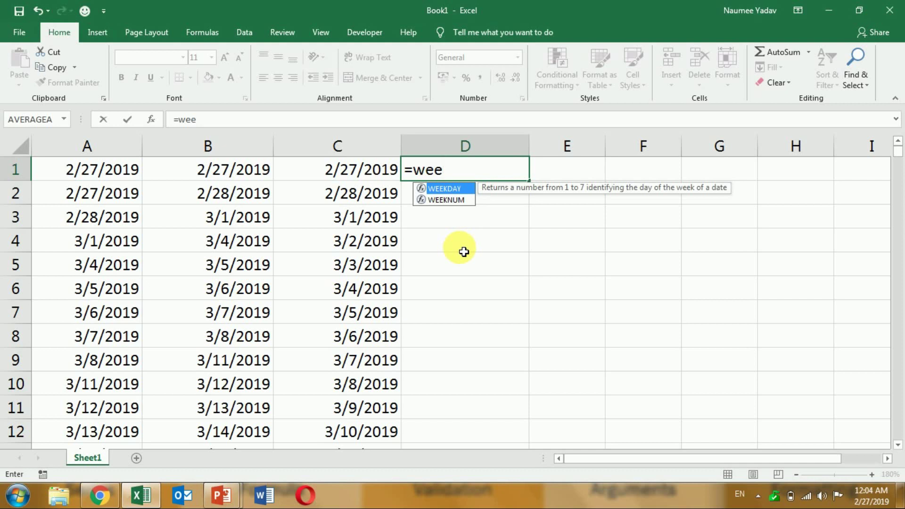
text(k)
key(Tab)
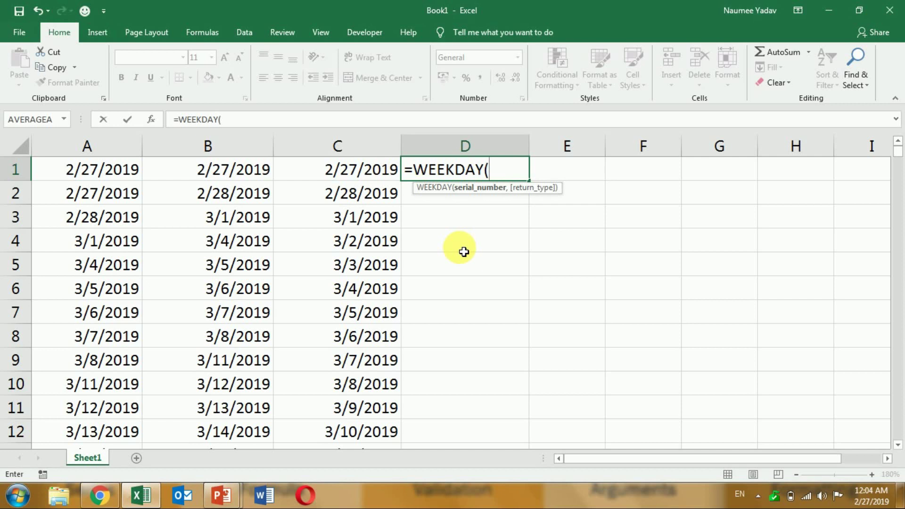
click(366, 174)
text(,)
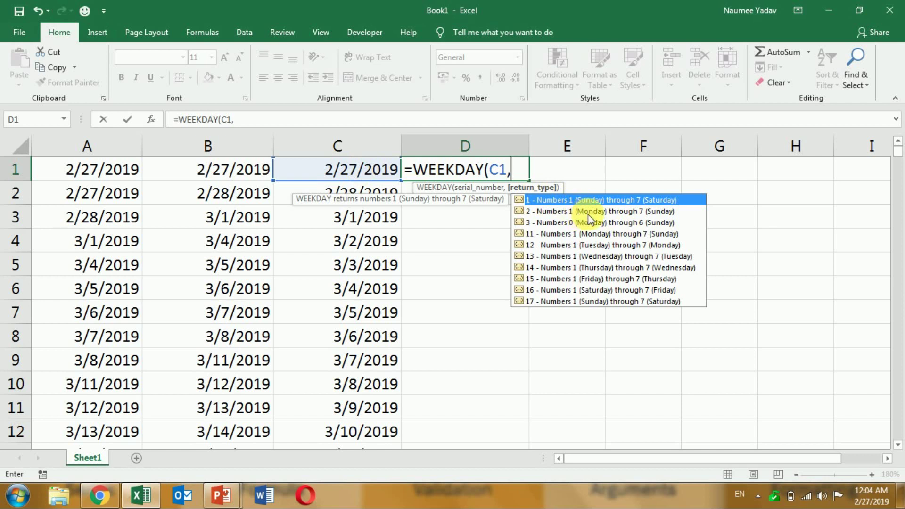
text(2)
text())
key(Return)
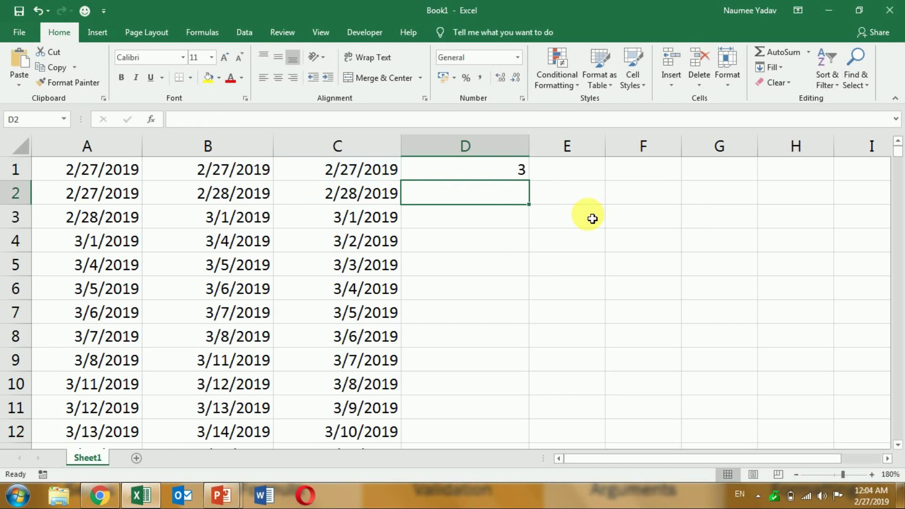
Fill the D1 WEEKDAY formula down all 308 rows and check the weekday results
click(499, 170)
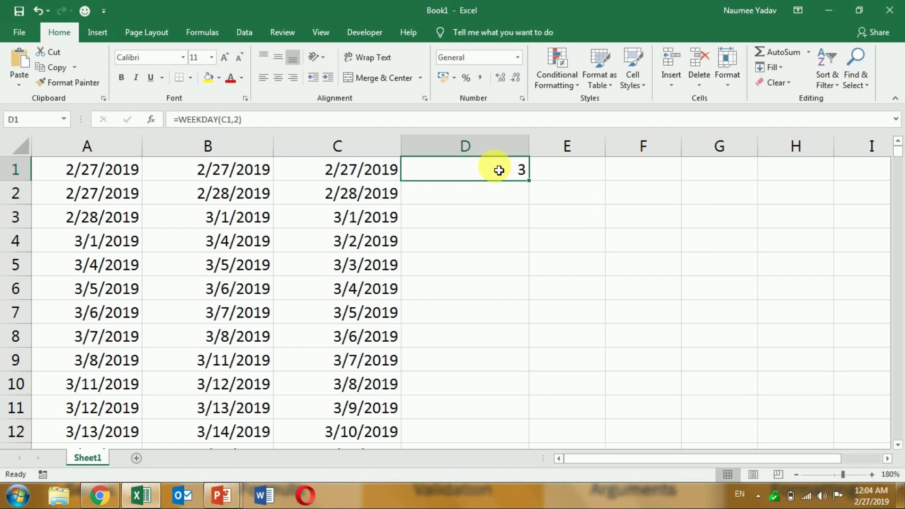
double_click(533, 185)
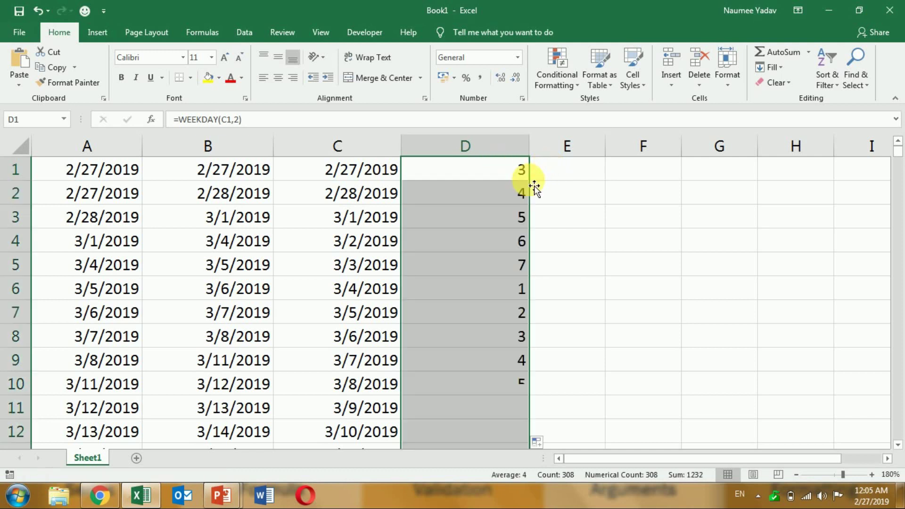
click(507, 189)
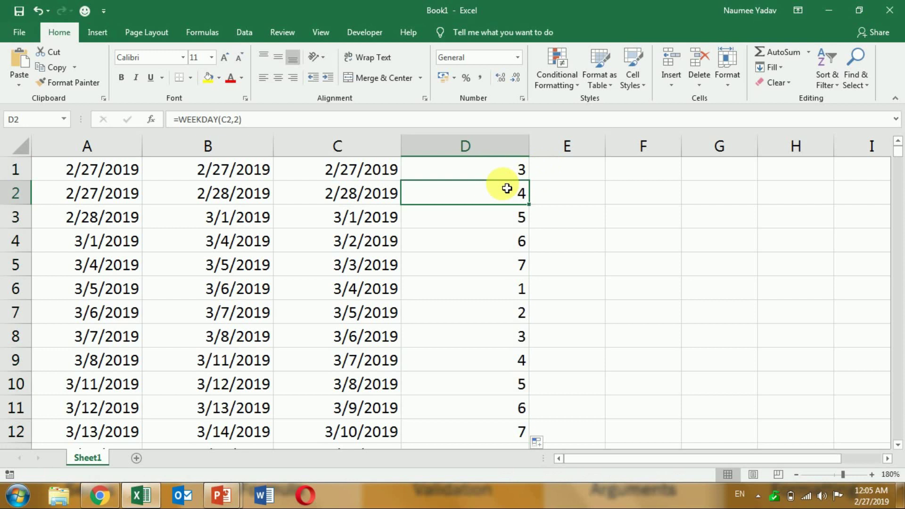
key(Down)
key(Down)
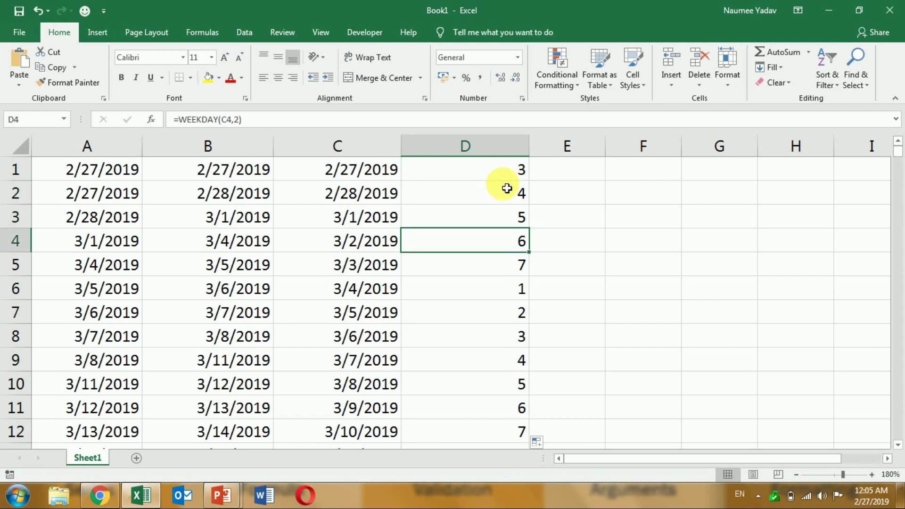
key(Down)
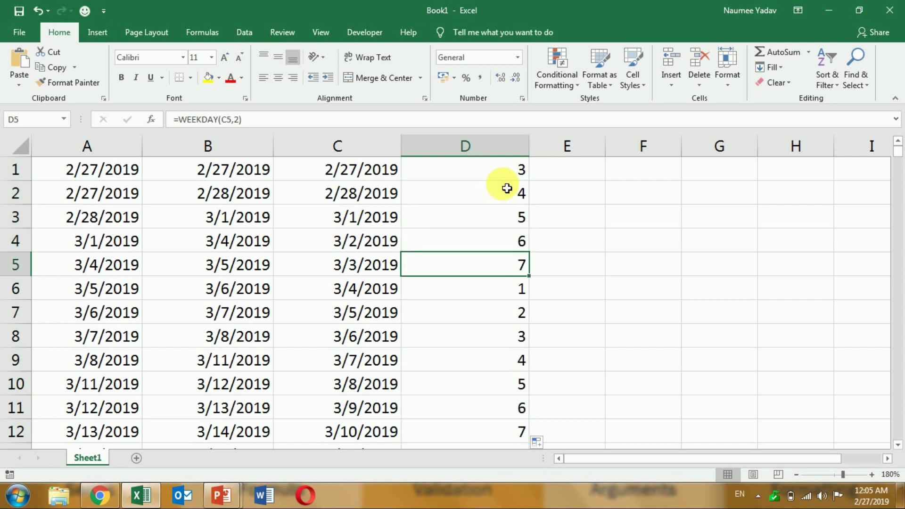
key(Down)
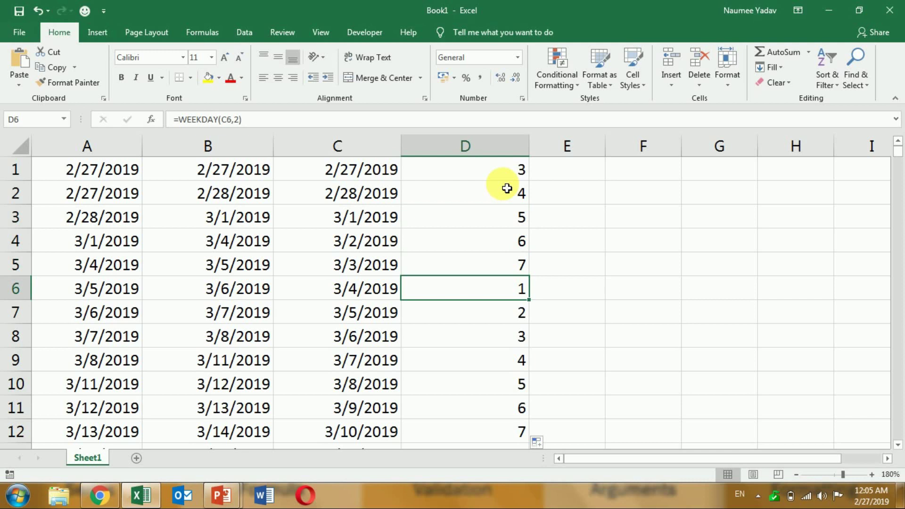
key(Up)
key(Up)
key(Up)
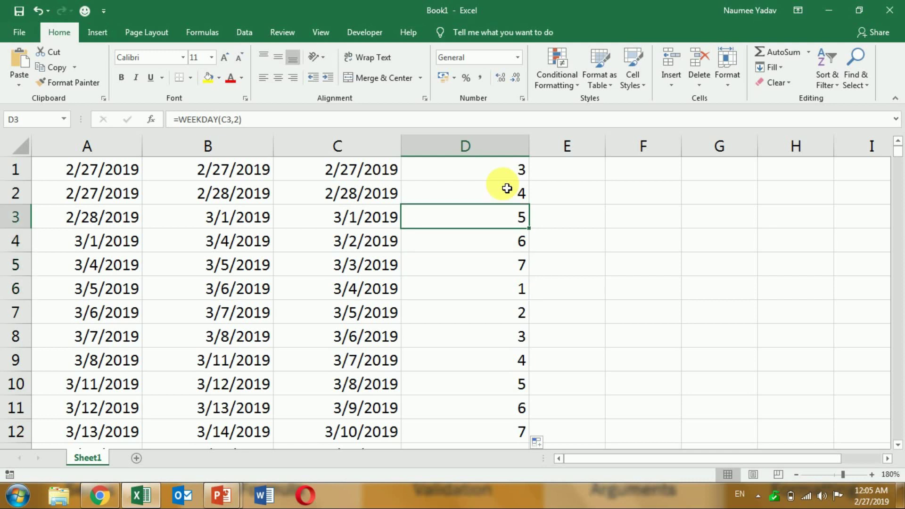
key(Up)
key(Up)
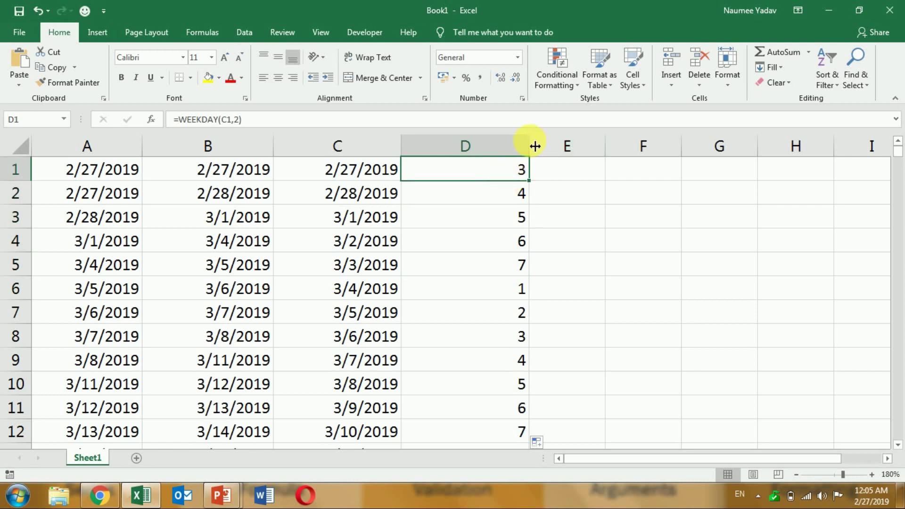
Narrow column D to fit its numbers and copy the =WEEKDAY(C1,2) formula text
drag(535, 147, 473, 144)
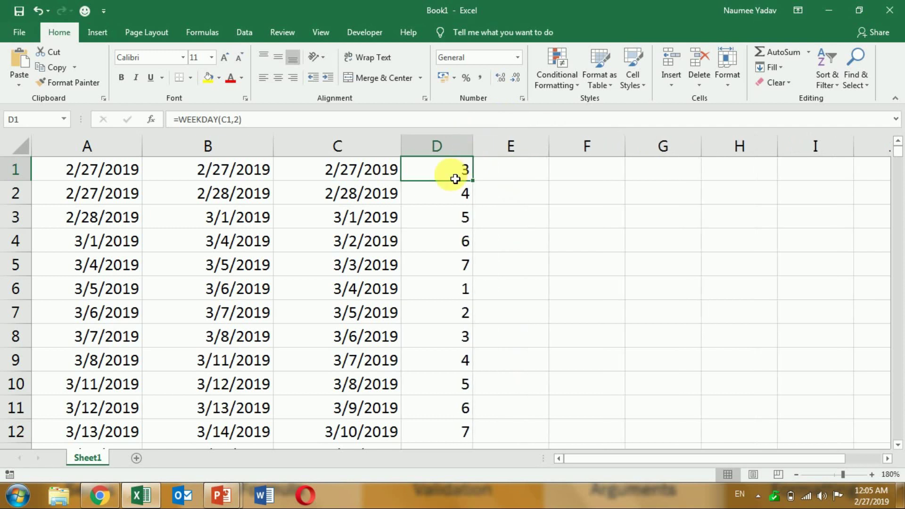
click(298, 121)
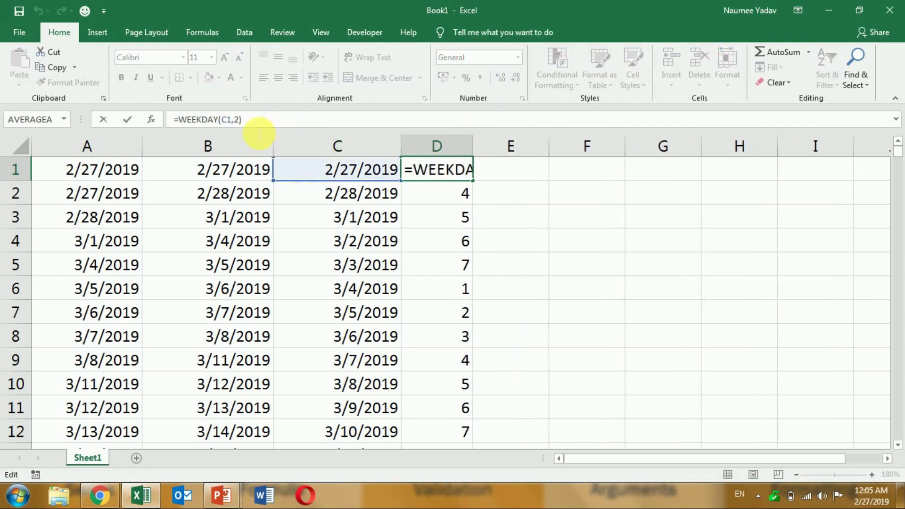
triple_click(175, 121)
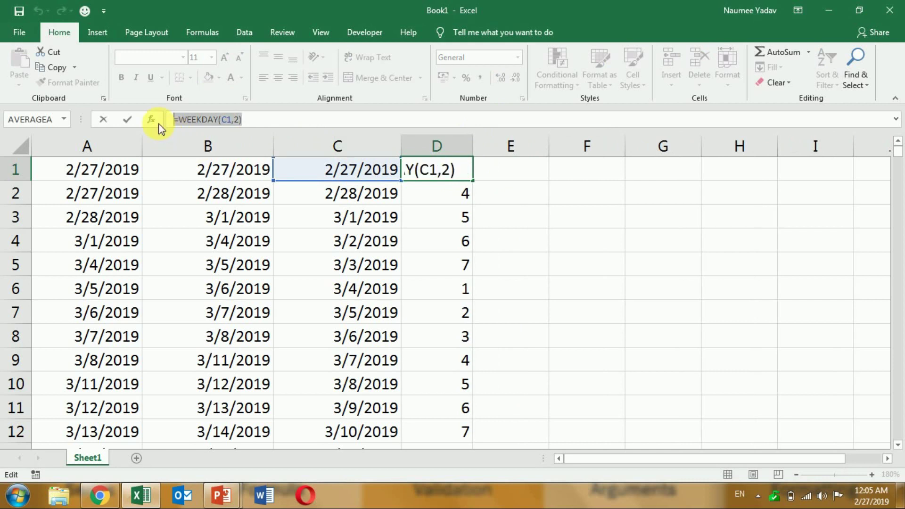
key(ctrl+c)
Enter the text =WEEKDAY(C1,2) into E1 and begin a WEEKDAY formula in E2
key(Return)
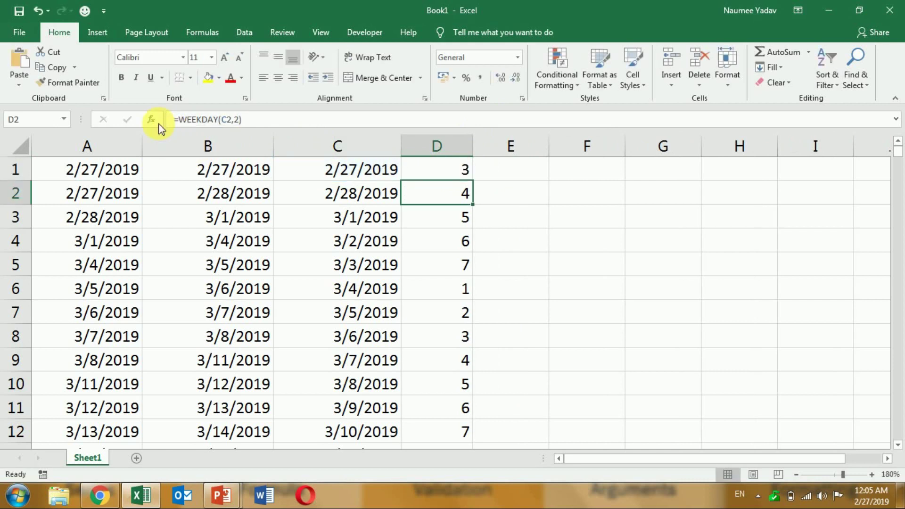
double_click(521, 177)
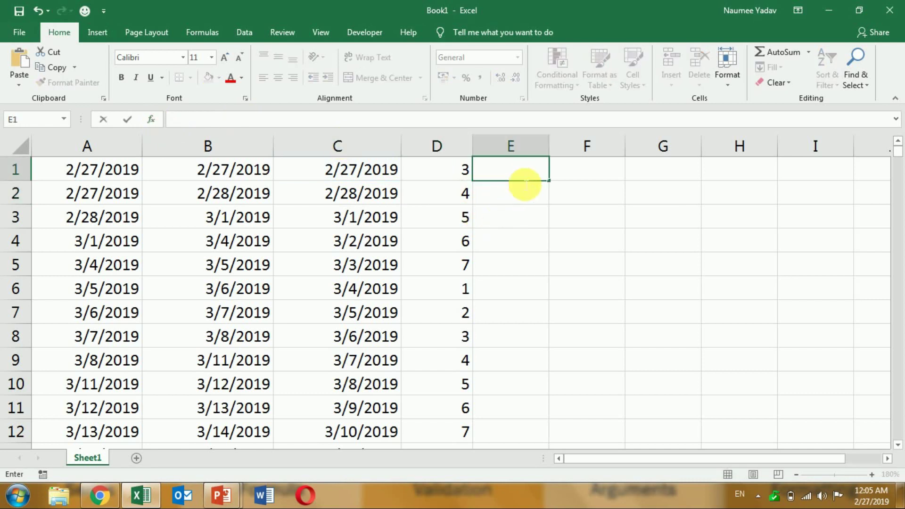
text(=WEEKDAY(C1,2))
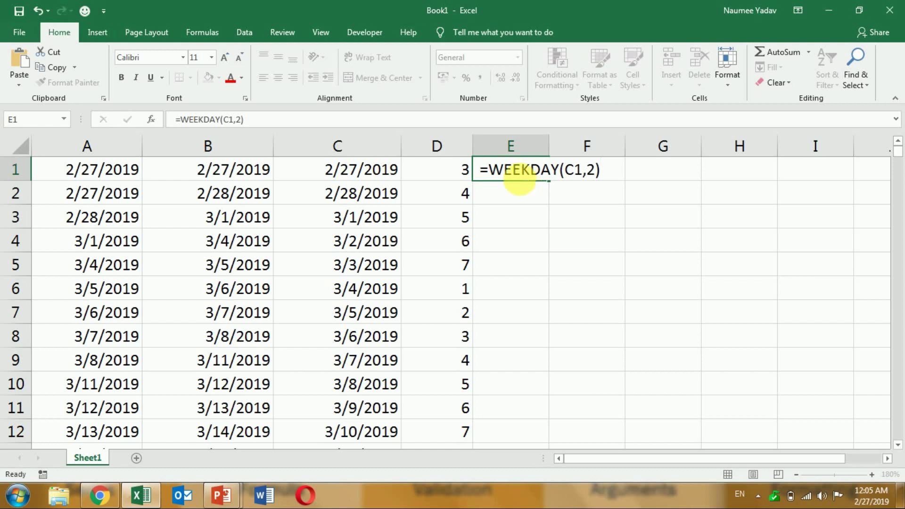
key(Return)
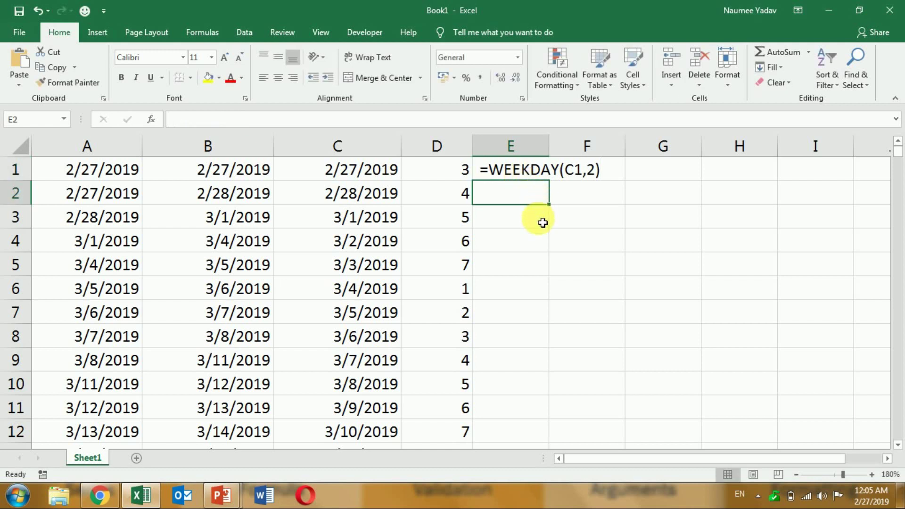
text(=)
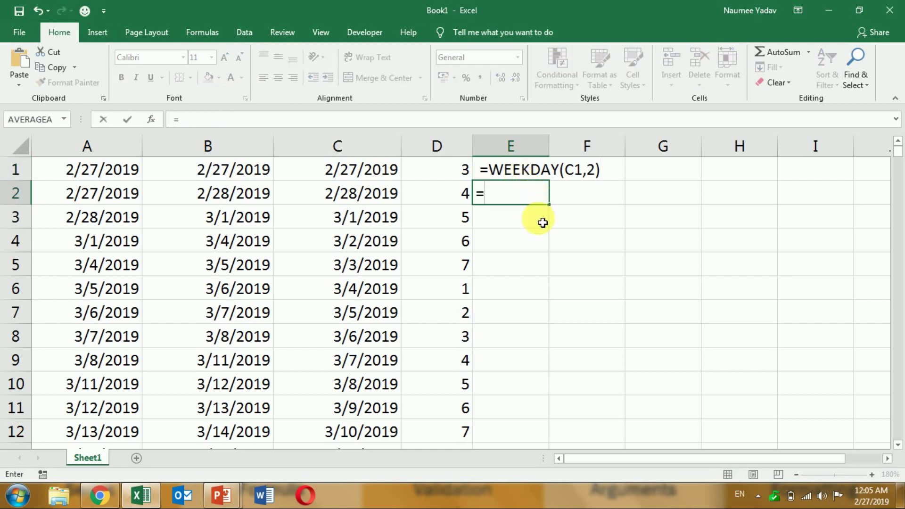
text(we)
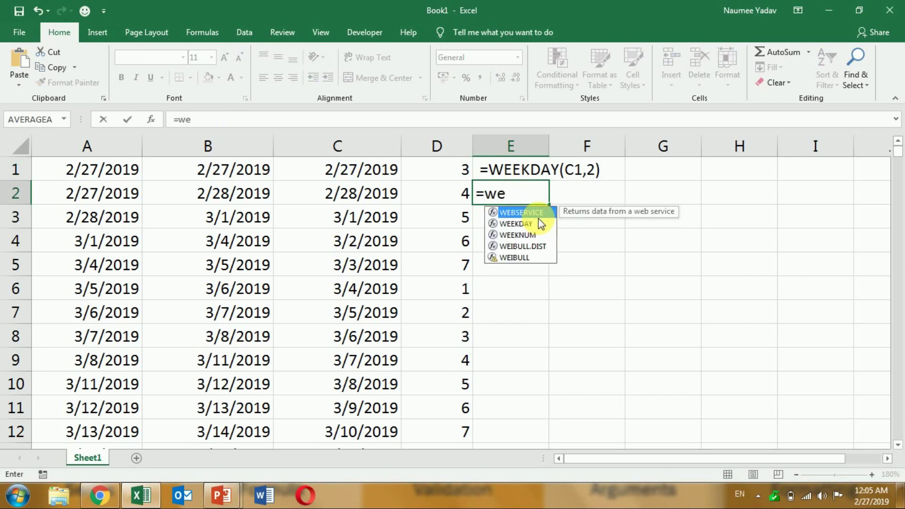
text(e)
key(Tab)
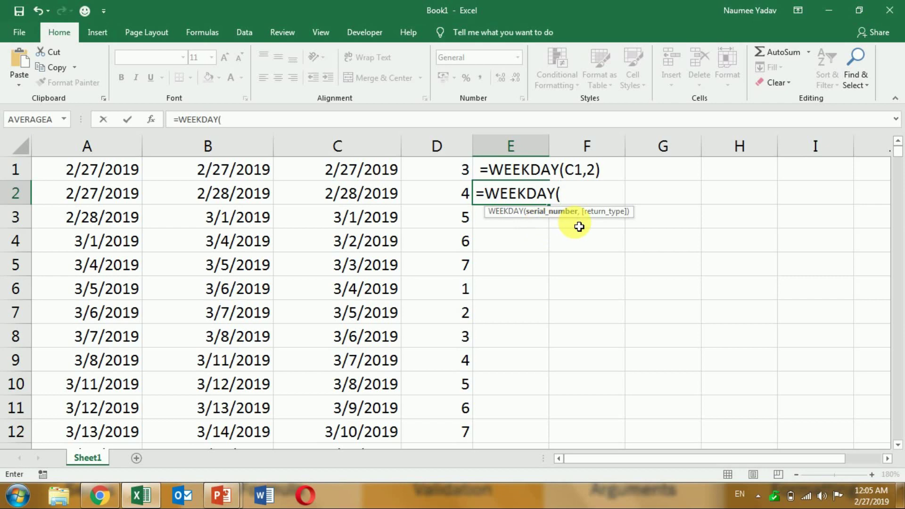
Review WEEKDAY's Function Arguments with C1 as serial number, then cancel, leaving E2 empty
key(ctrl+a)
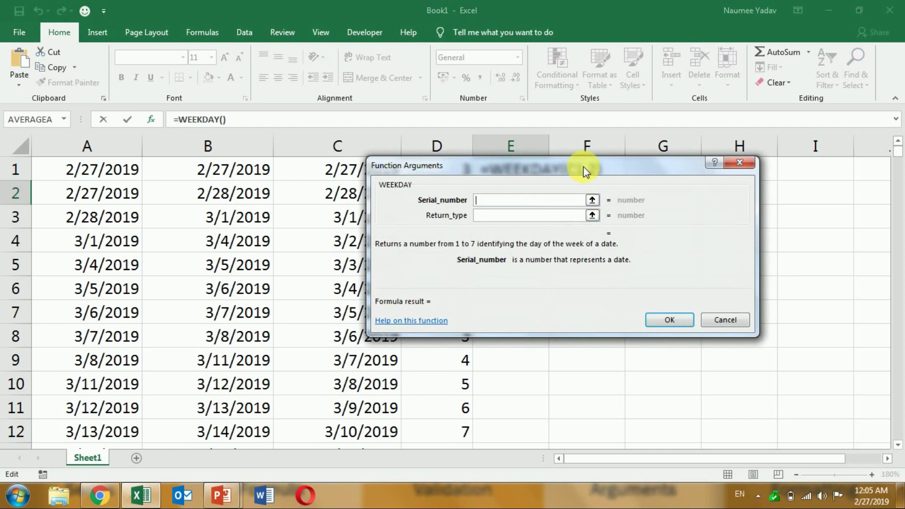
mouse_move(585, 171)
mouse_down()
mouse_move(710, 230)
mouse_move(704, 244)
mouse_up()
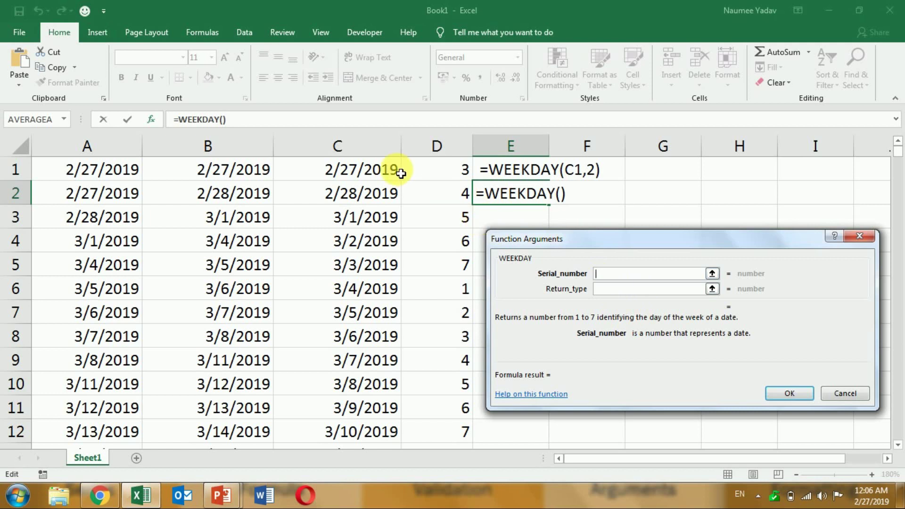
click(382, 173)
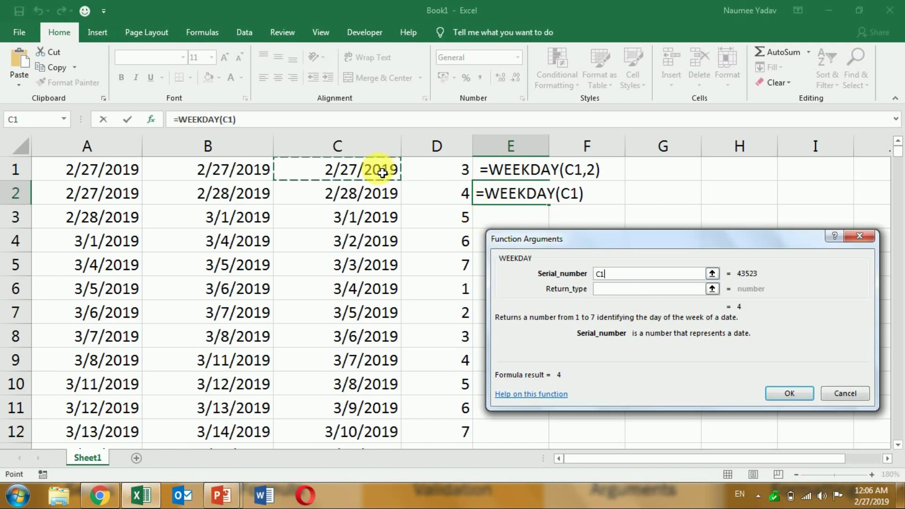
text(,)
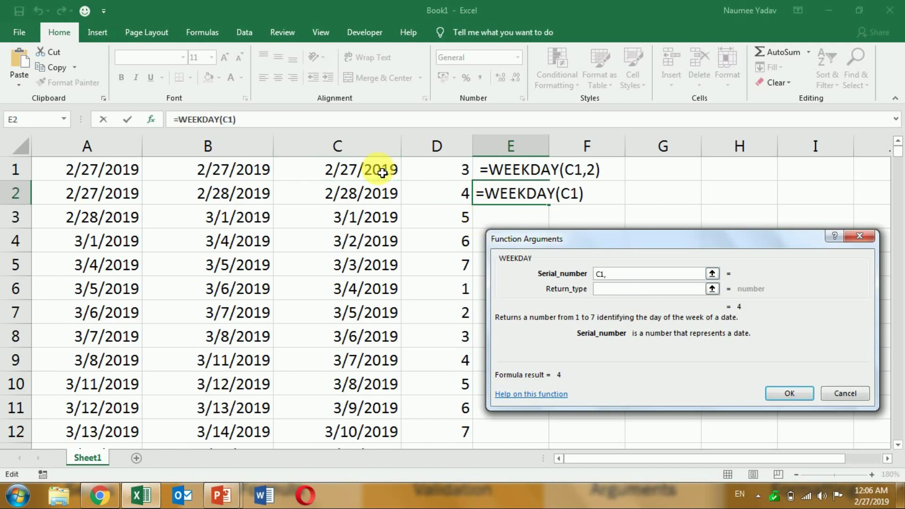
click(607, 289)
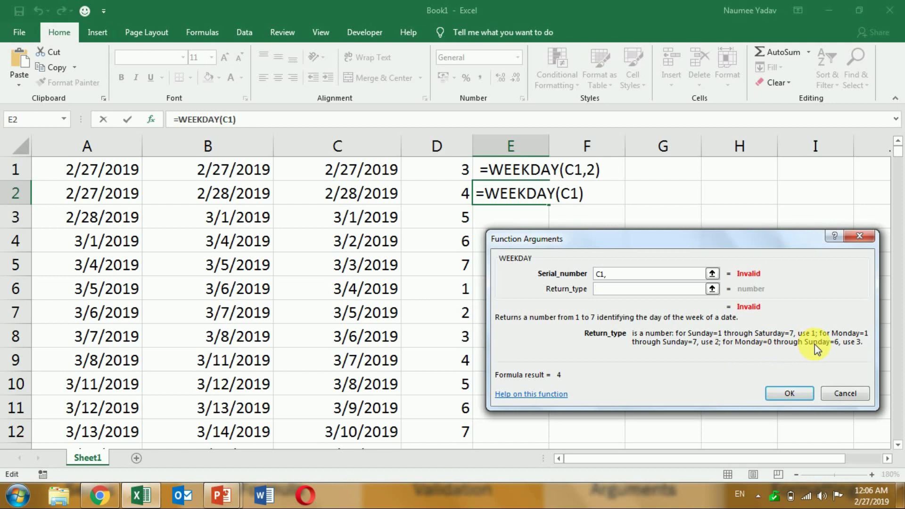
click(846, 396)
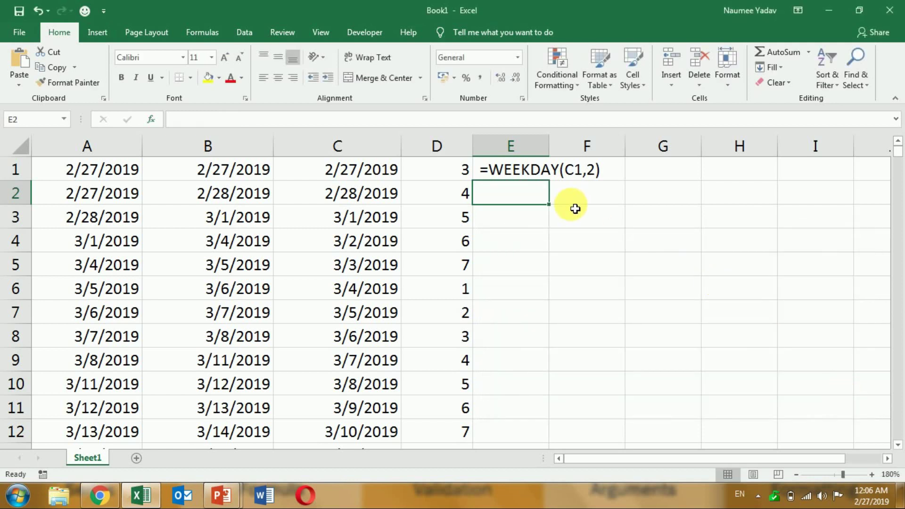
text(=w)
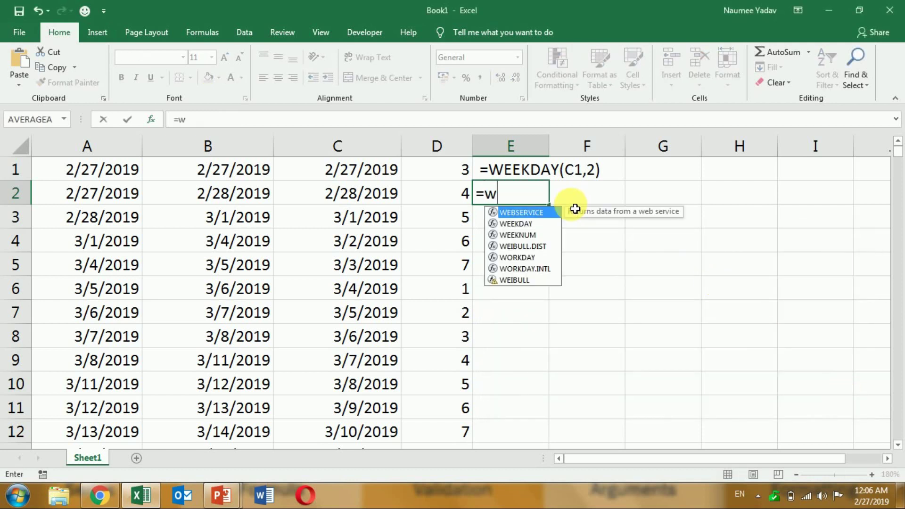
text(ee)
key(Tab)
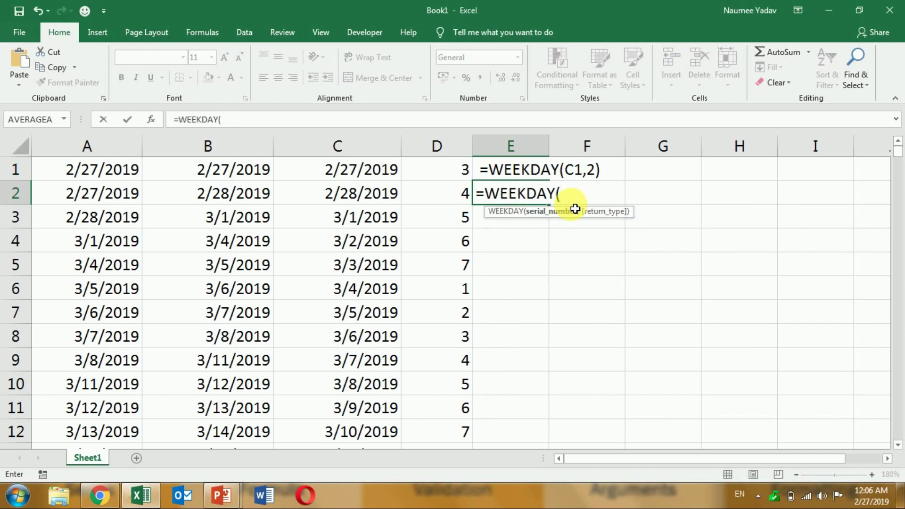
click(379, 175)
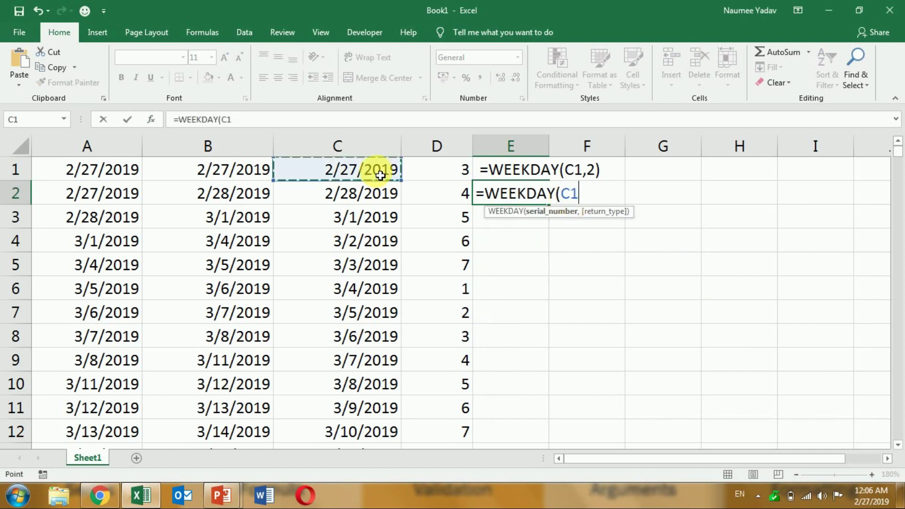
text(,)
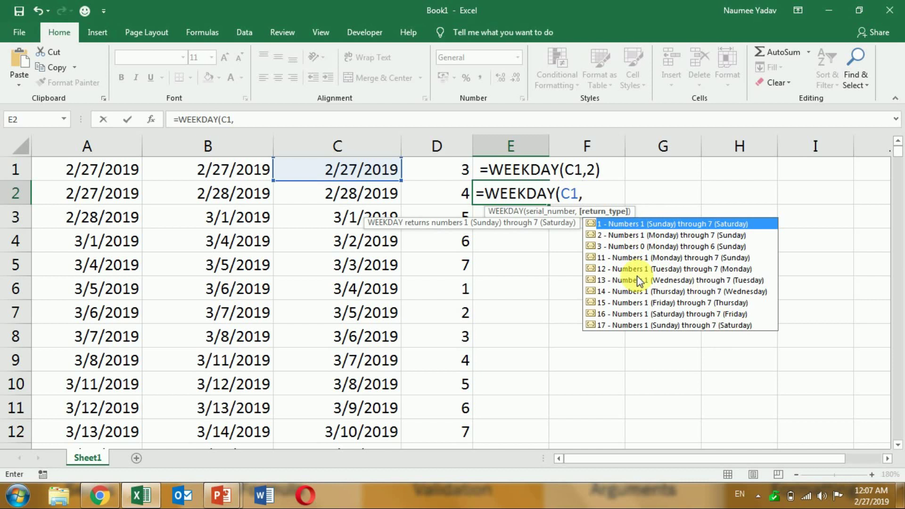
text(2)
text())
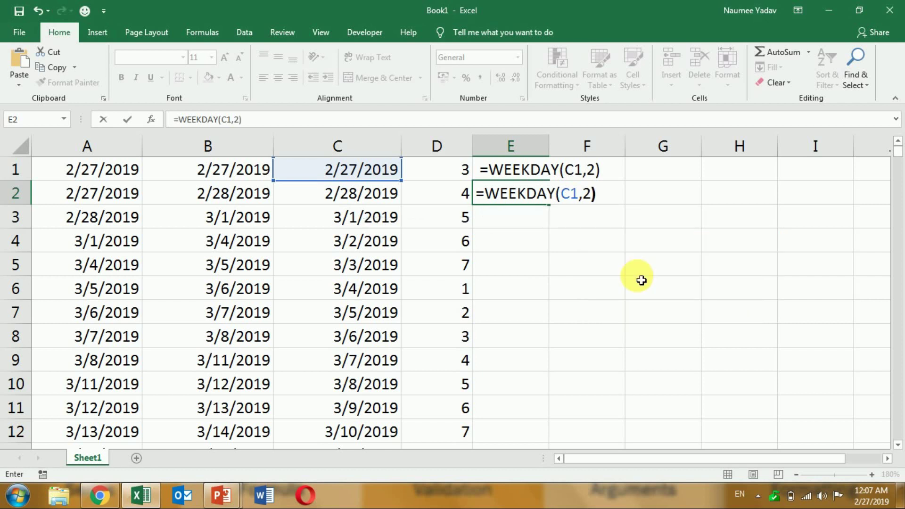
key(Return)
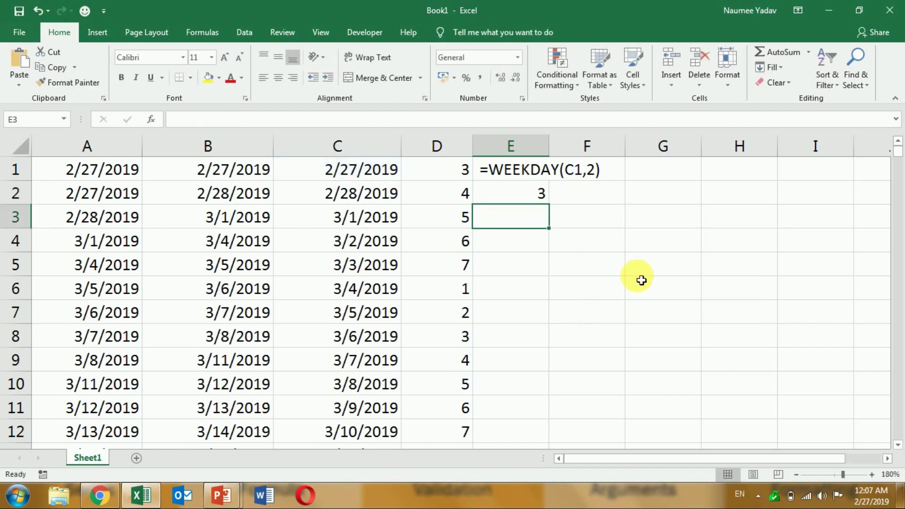
key(Up)
key(Delete)
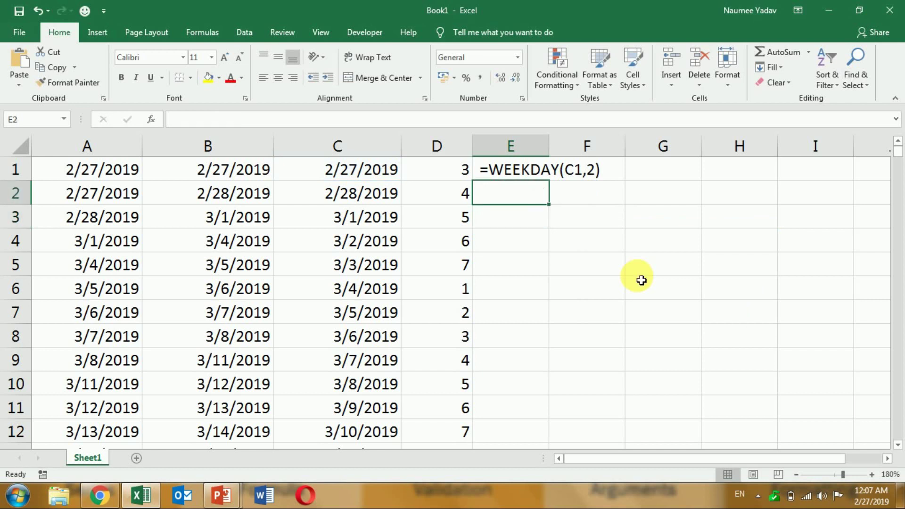
key(Up)
key(Down)
Check the =TODAY() formula behind C1, then select the whole of column C
click(531, 244)
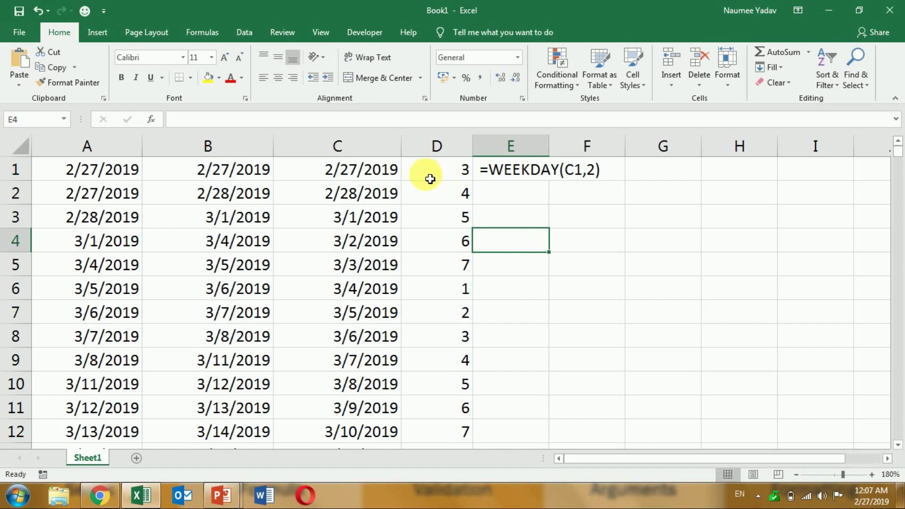
click(380, 179)
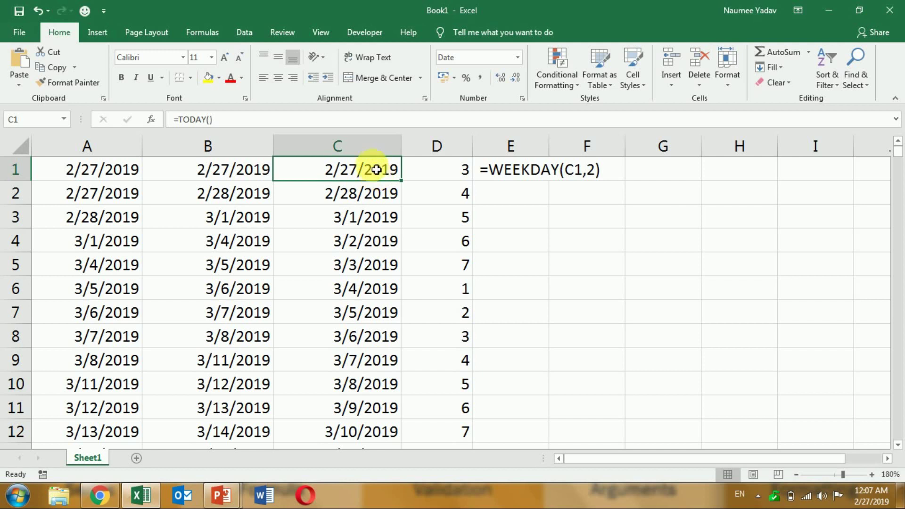
click(375, 150)
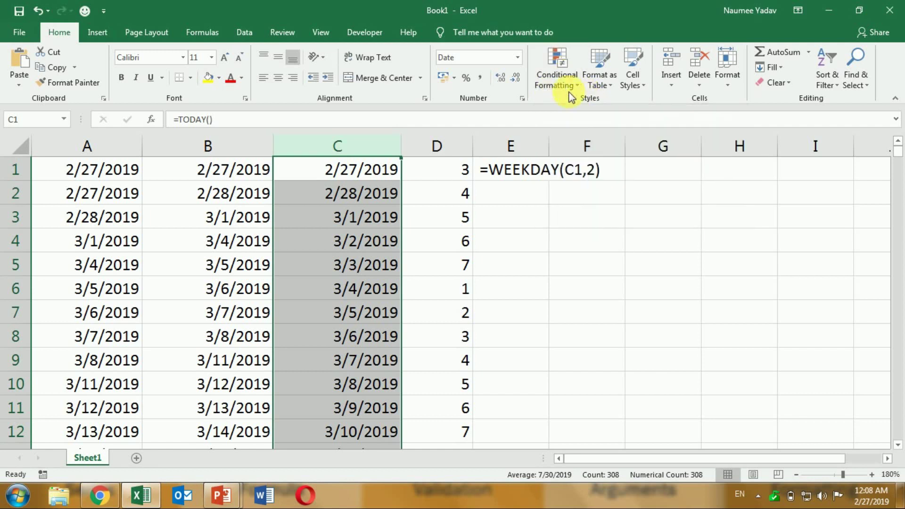
Start a New Formatting Rule of type 'Use a formula to determine which cells to format'
click(564, 74)
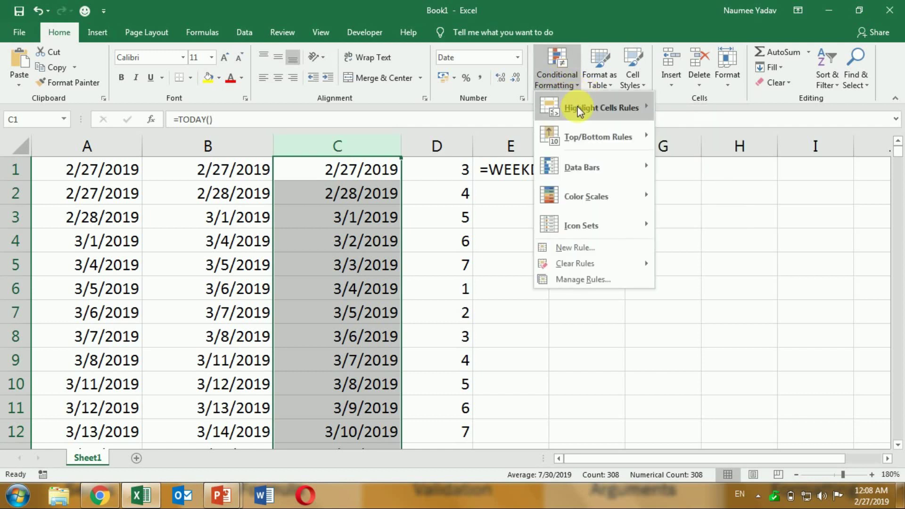
mouse_move(601, 108)
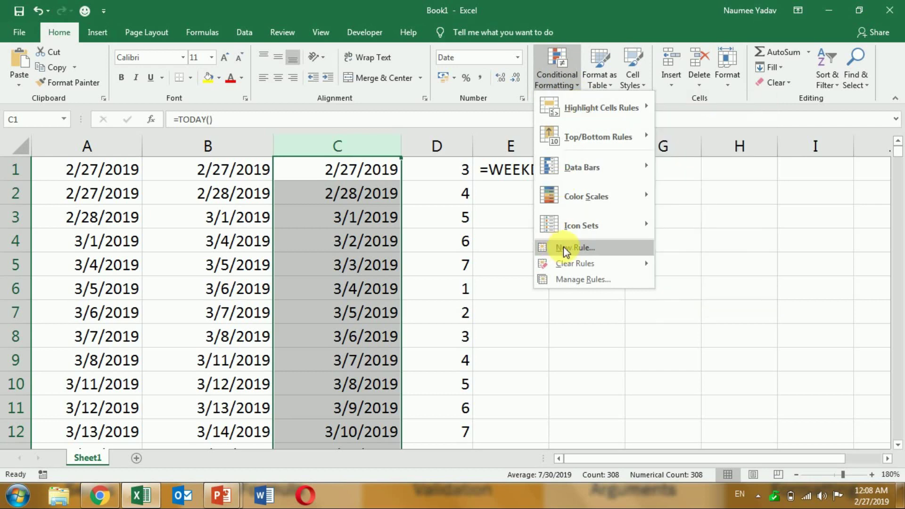
click(565, 247)
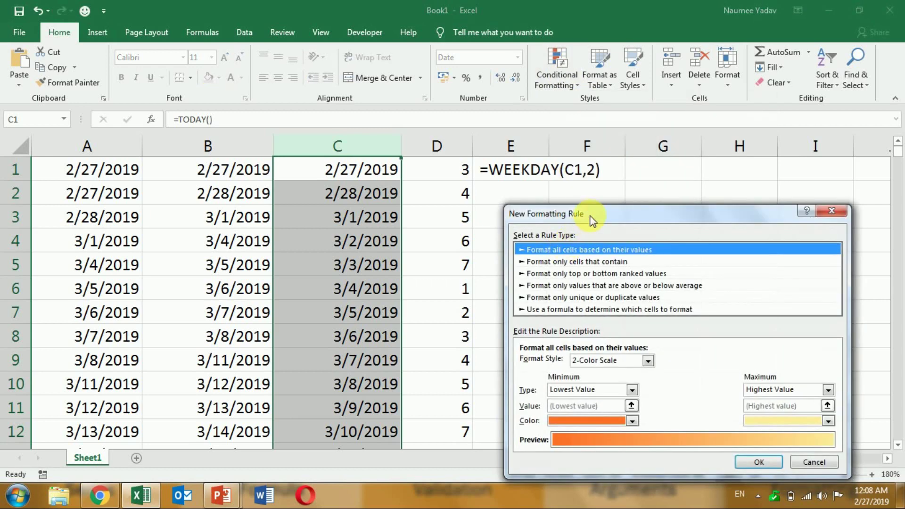
drag(593, 220, 581, 211)
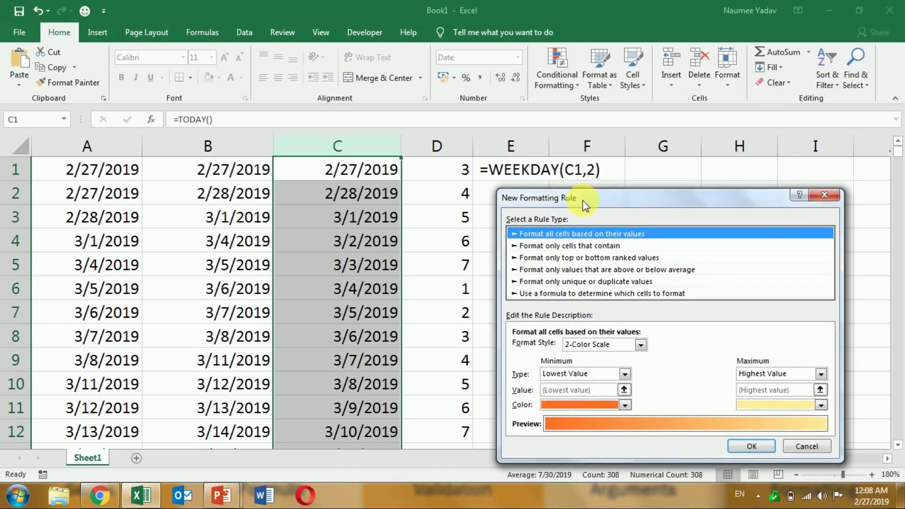
click(546, 301)
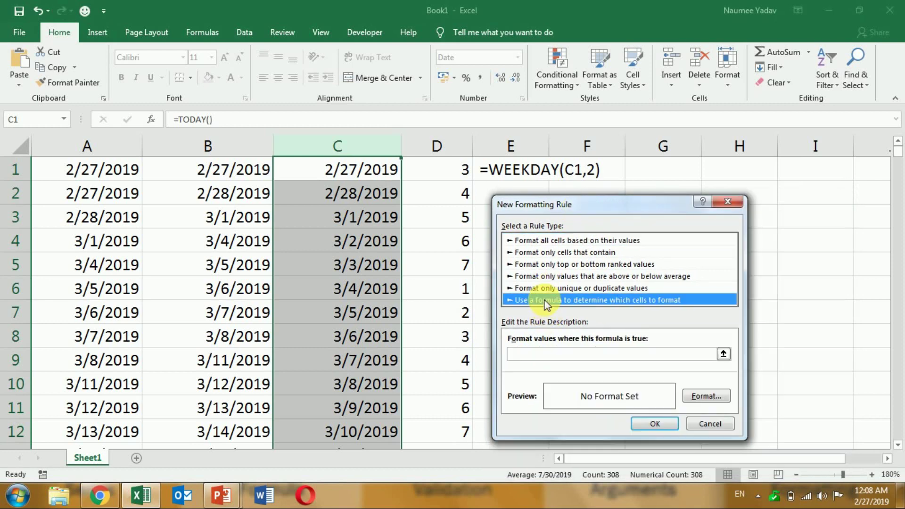
Enter =weekday($C1,2) as the rule's formula, using a mixed C1 reference
click(533, 356)
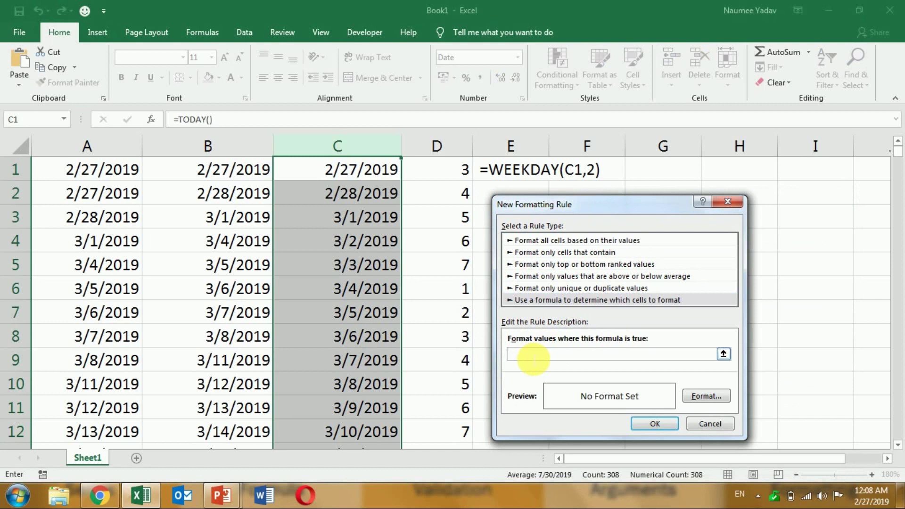
text(=)
text(wee)
text(kda)
text(y()
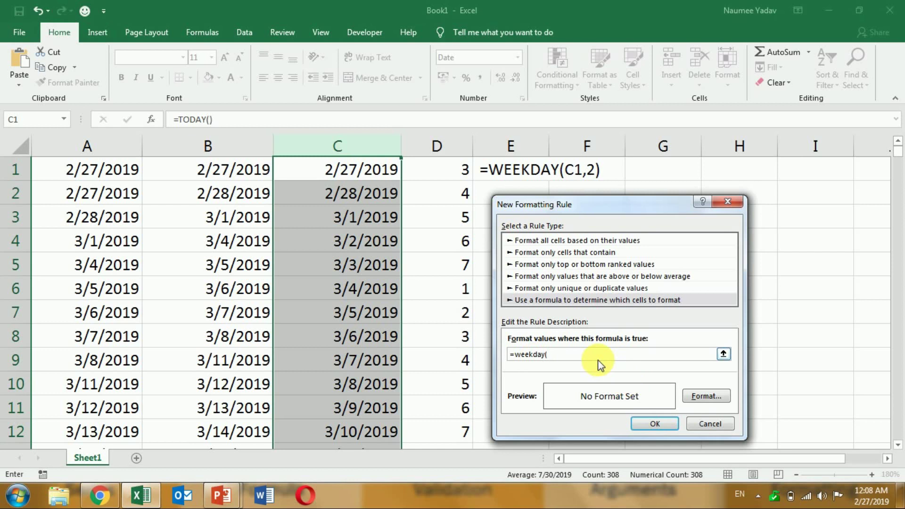
click(370, 172)
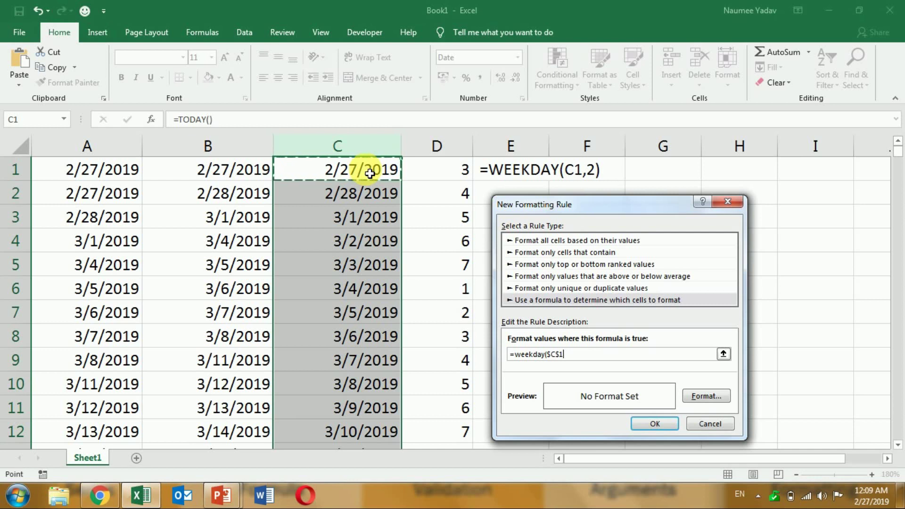
key(F4)
key(F4)
text(,)
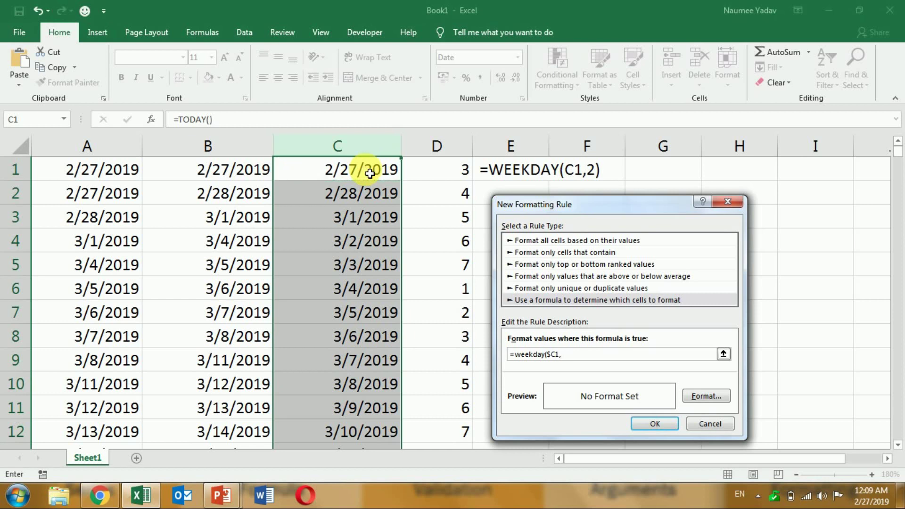
text(2)
text())
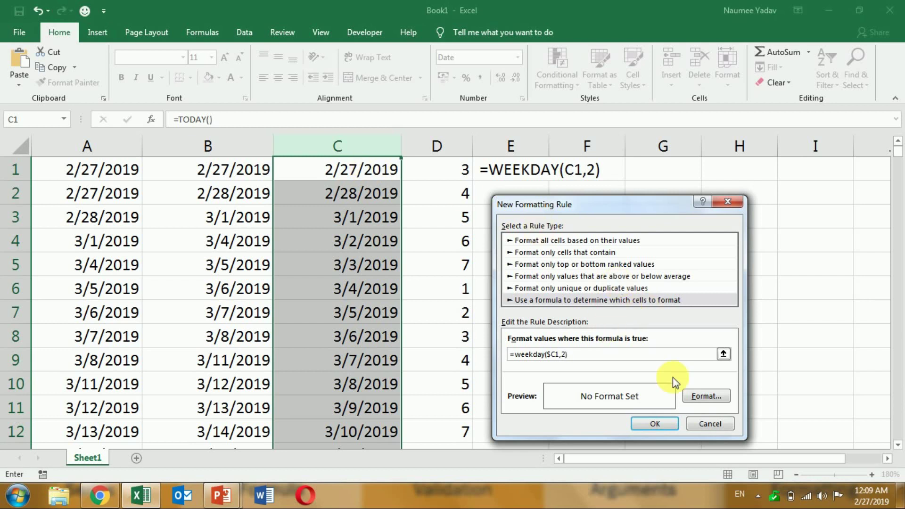
Give the rule a red fill and complete its formula as =weekday($C1,2)=7
click(705, 398)
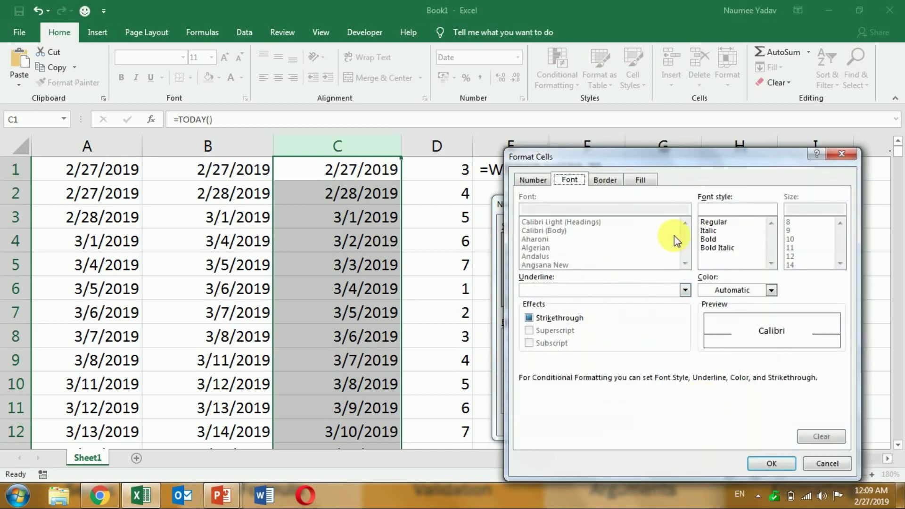
click(651, 181)
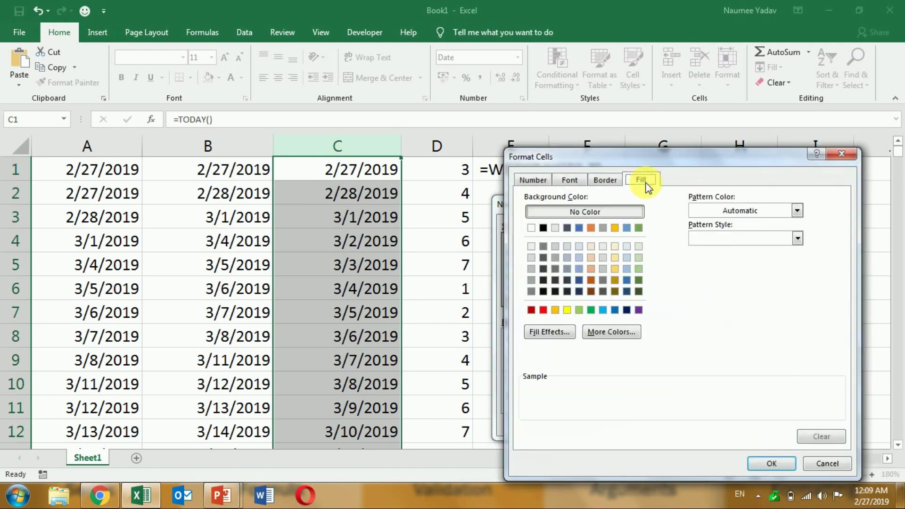
click(591, 269)
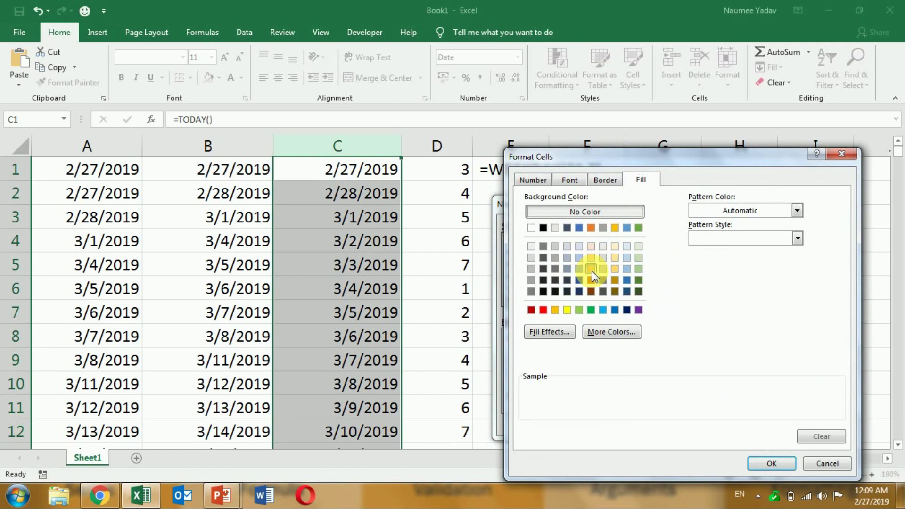
click(566, 311)
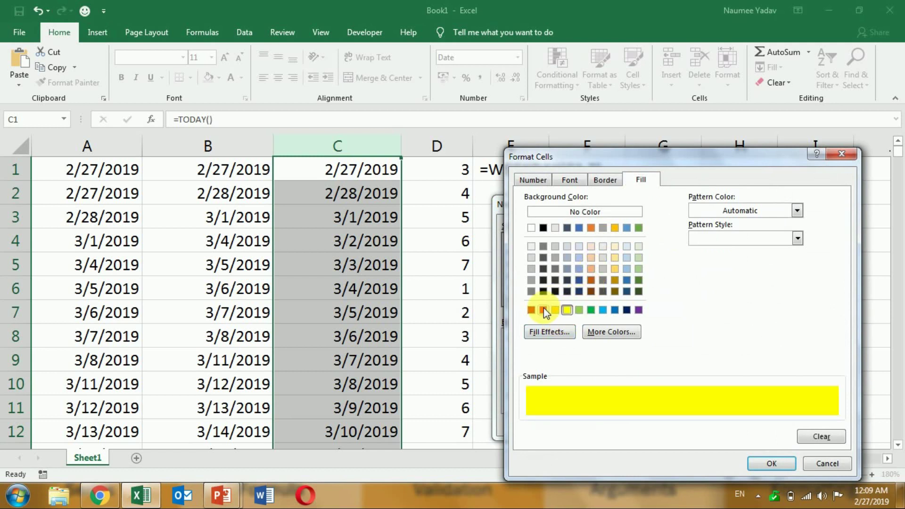
click(544, 310)
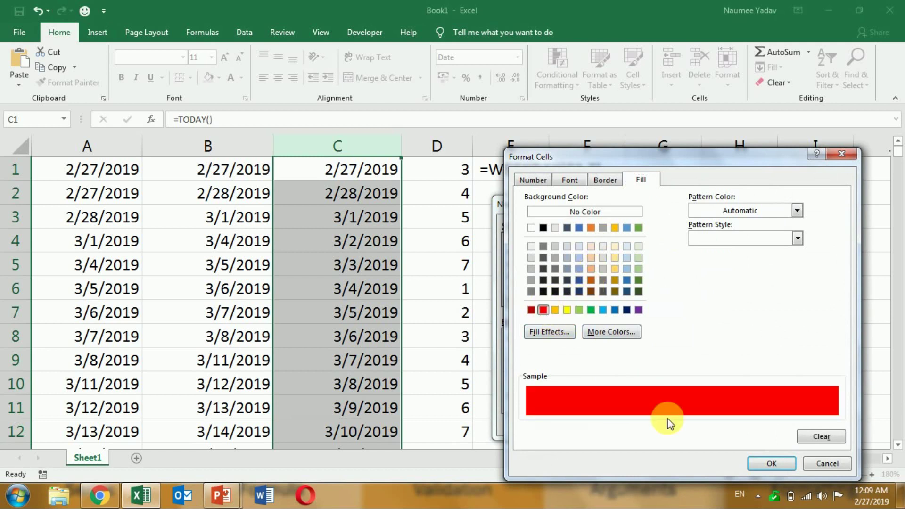
click(757, 463)
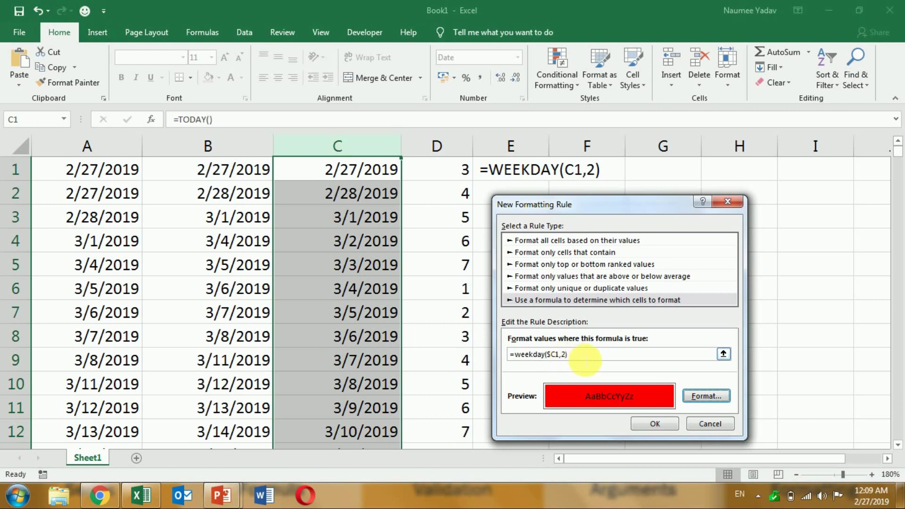
click(584, 357)
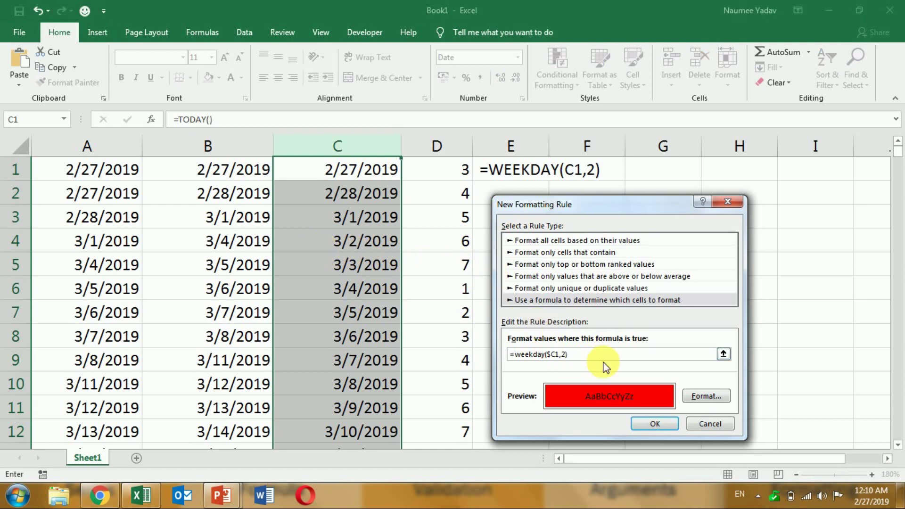
text(=)
text(7)
Apply the Sunday rule and check the red-filled dates and weekday numbers in columns C and D
click(654, 424)
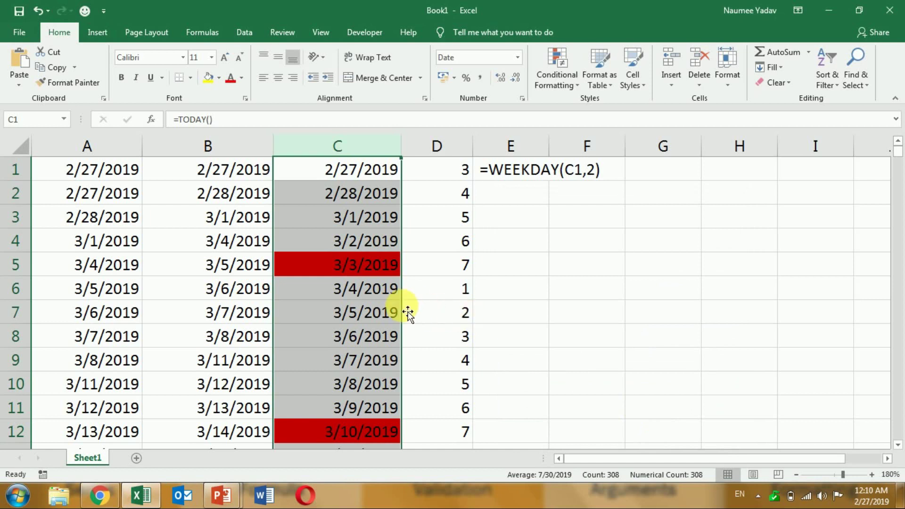
click(347, 257)
click(353, 218)
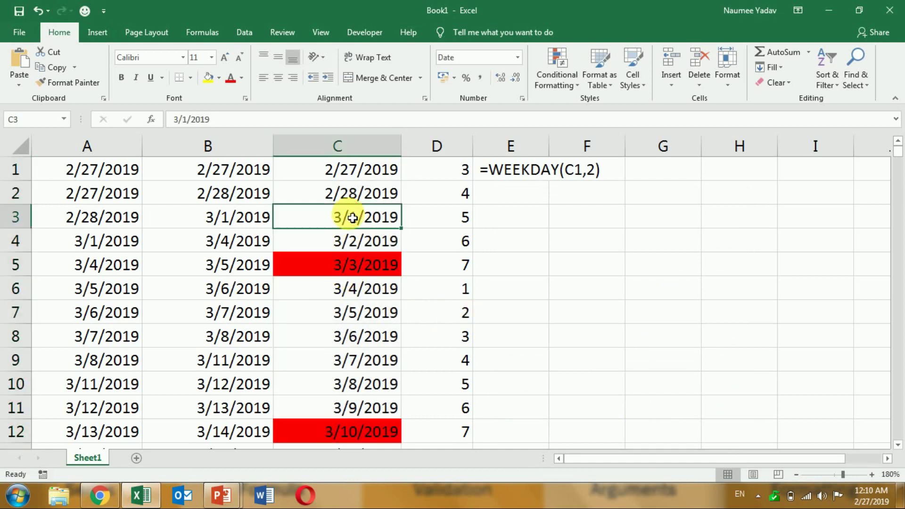
key(Down)
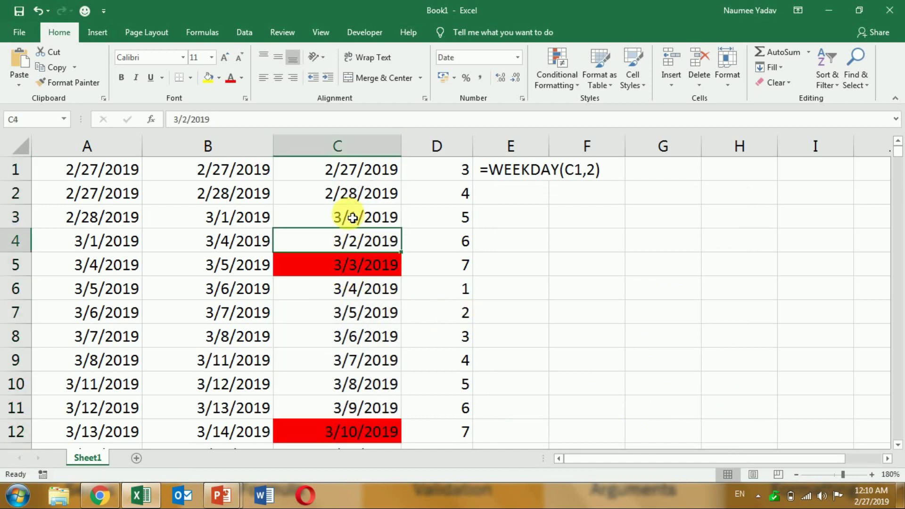
key(Down)
key(Down)
key(Down)
key(Down)
key(Down)
key(Down)
key(Down)
key(Down)
key(Down)
key(Down)
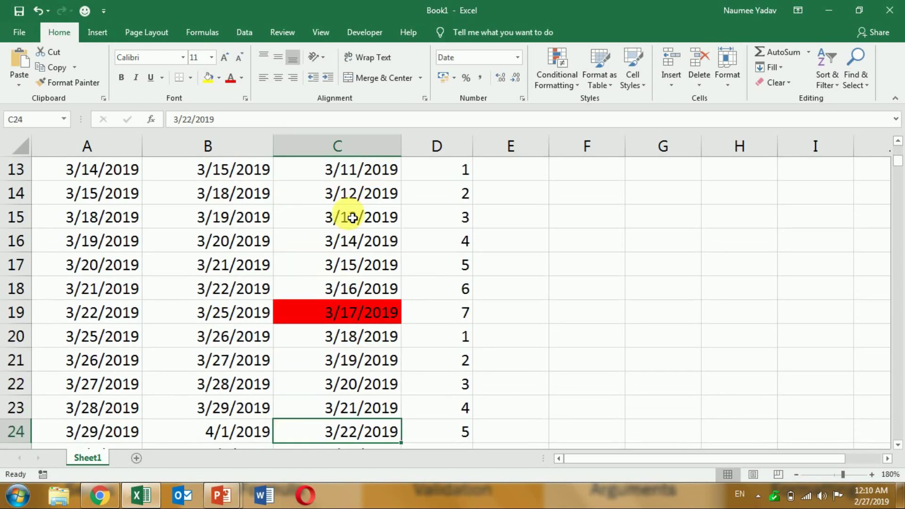
key(Down)
key(Down)
key(Down)
key(Down)
key(Down)
key(Down)
key(Down)
key(Down)
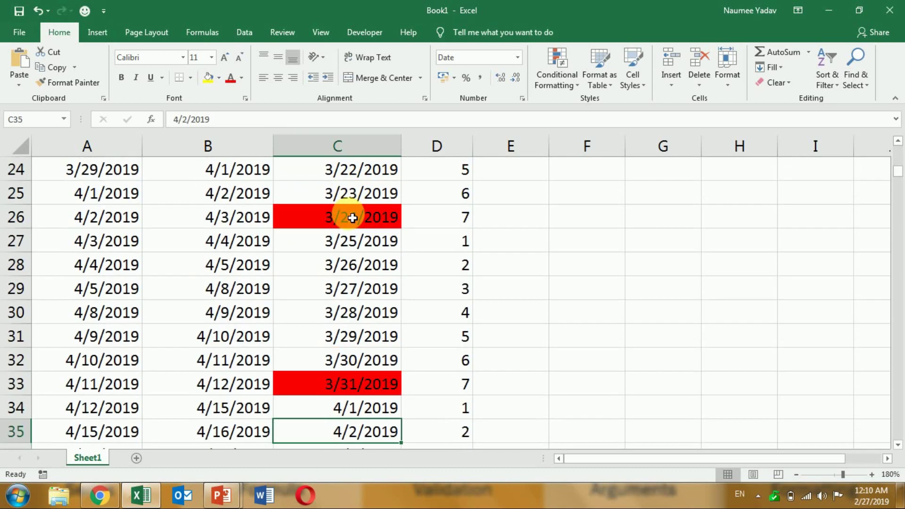
key(Down)
key(Down)
key(Down)
key(Down)
key(Down)
key(Up)
key(Up)
key(Up)
key(Up)
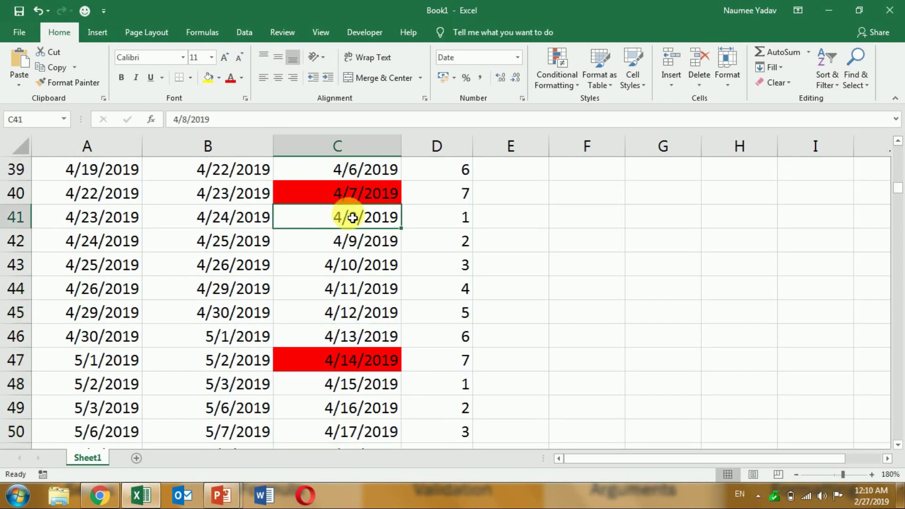
key(Up)
key(Up)
key(Up)
key(Up)
key(Up)
key(Up)
key(Up)
key(Up)
key(Up)
key(Up)
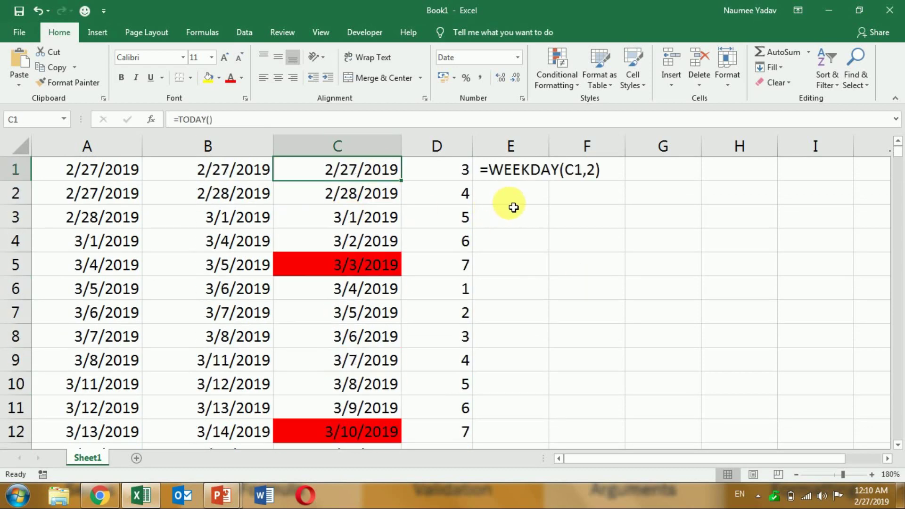
click(467, 244)
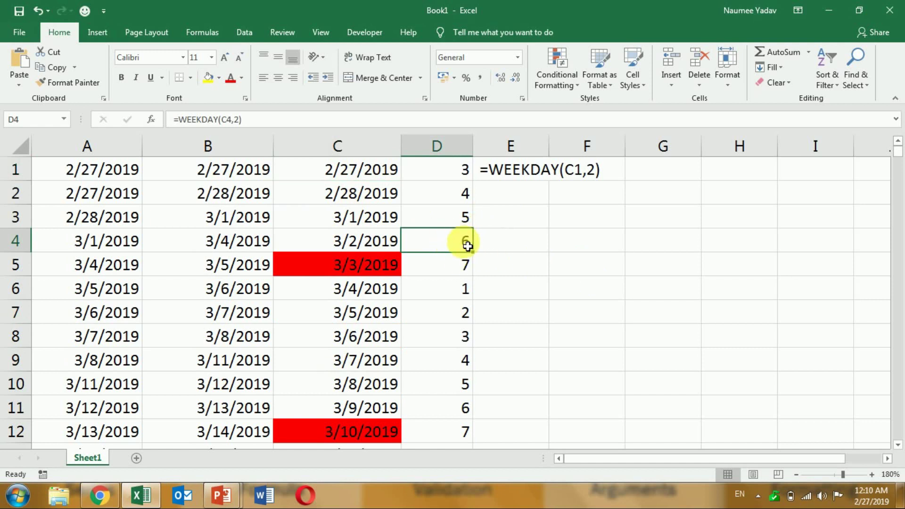
Select column C and begin a second New Formatting Rule using a formula
click(367, 171)
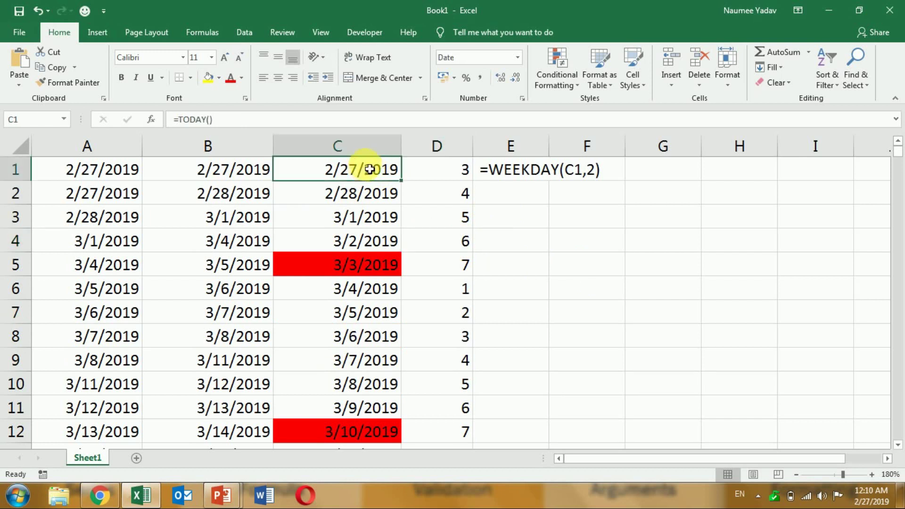
click(369, 156)
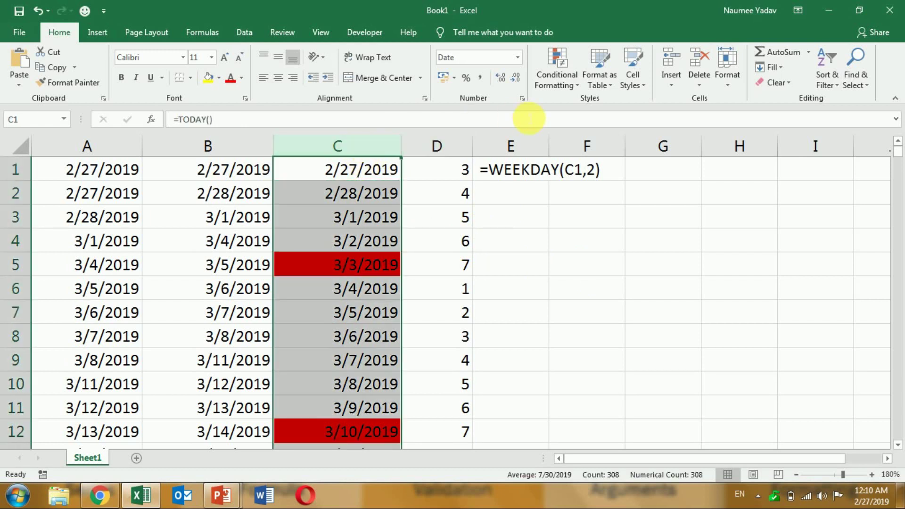
click(560, 83)
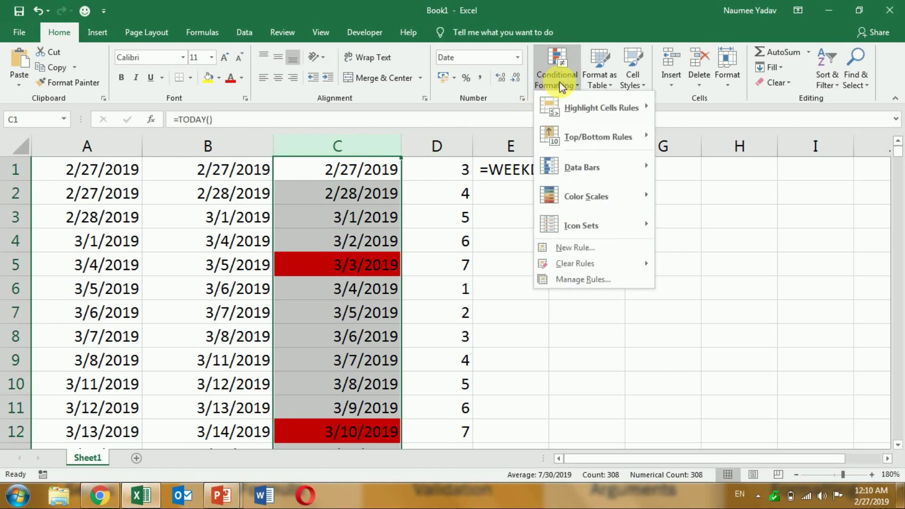
click(581, 249)
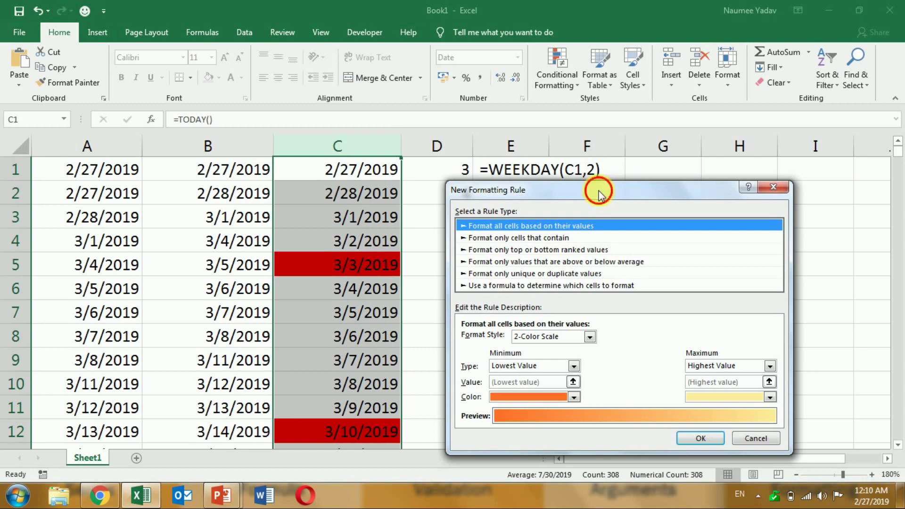
drag(599, 195, 645, 200)
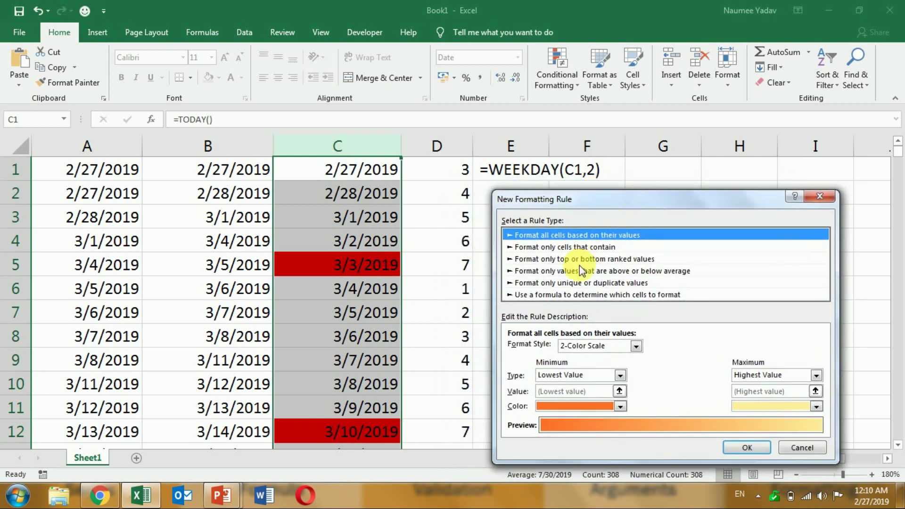
click(570, 296)
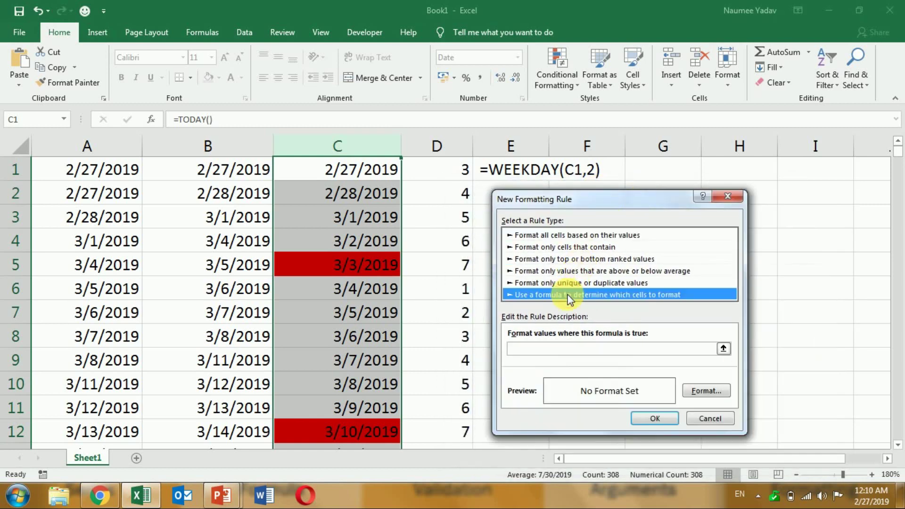
click(542, 352)
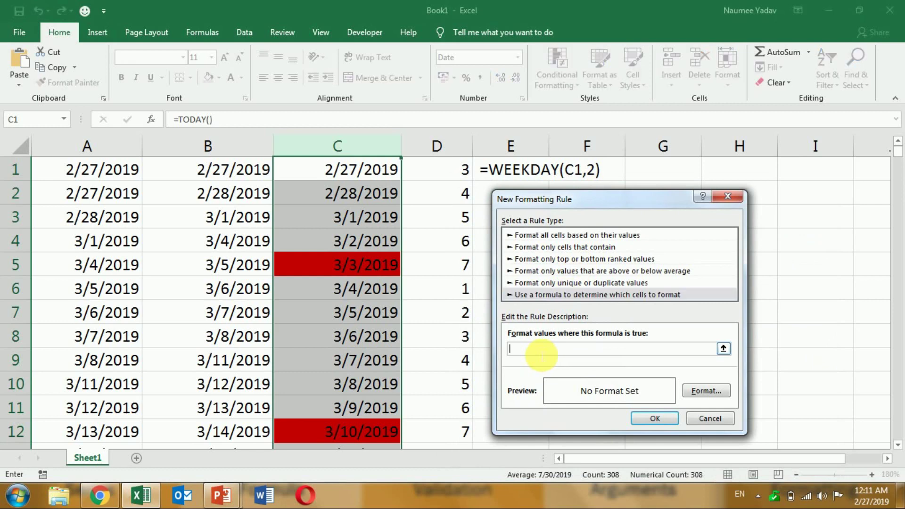
Enter the condition =weekday($C1,2)=6 with a column-locked $C1 reference
text(=w)
text(ee)
text(kday()
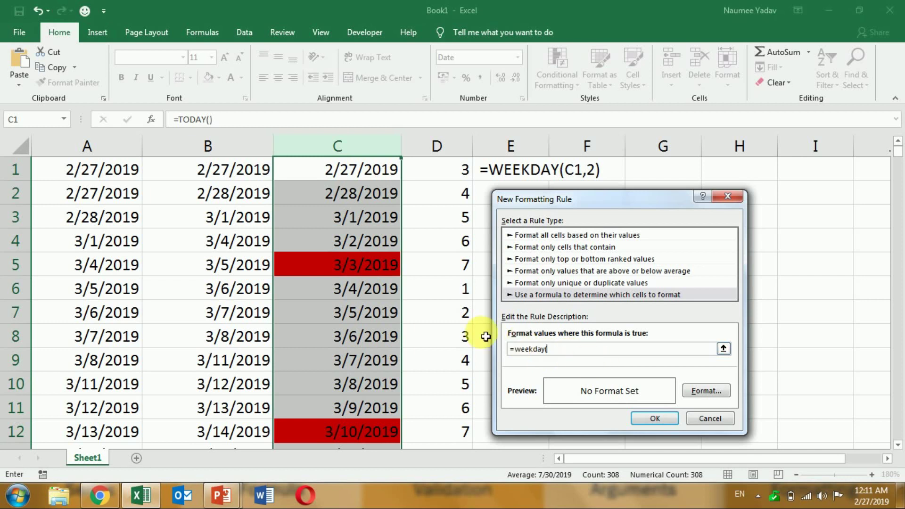
click(370, 178)
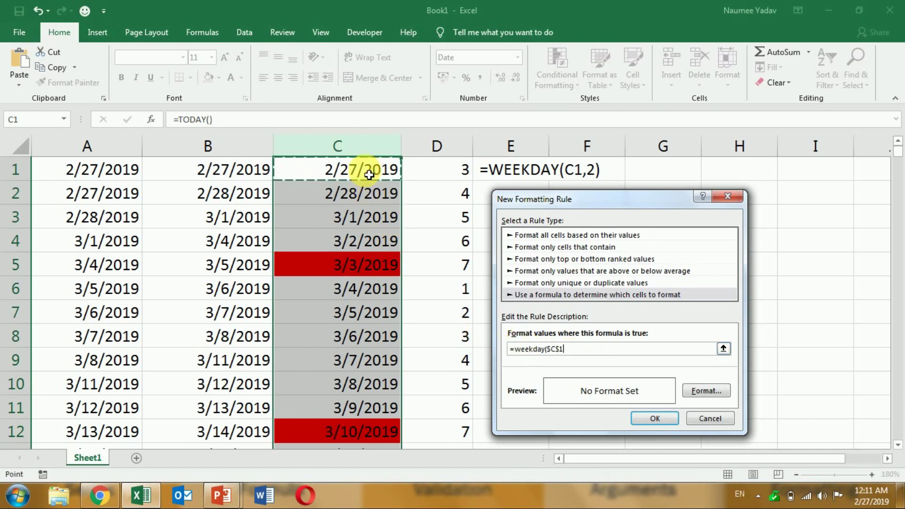
key(F4)
key(F4)
key(F4)
key(F4)
key(F4)
key(F4)
text(,)
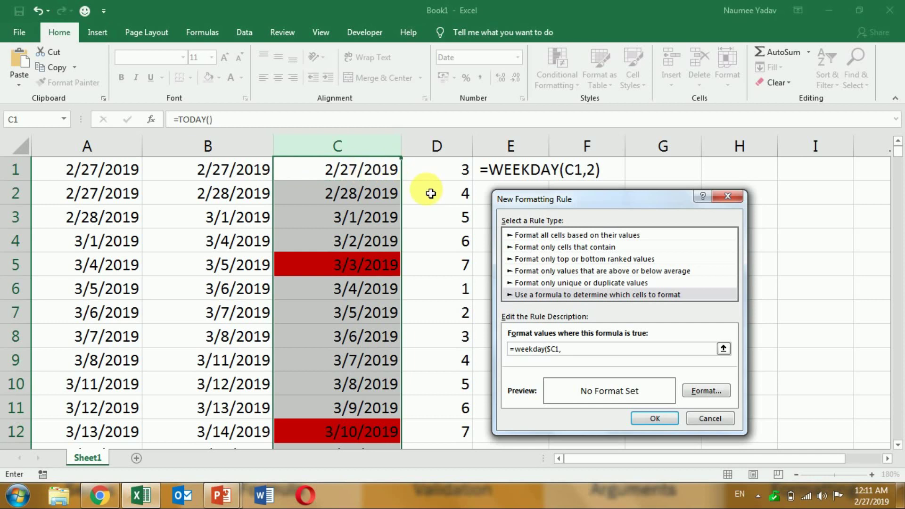
text(2)
text())
text(=)
text(6)
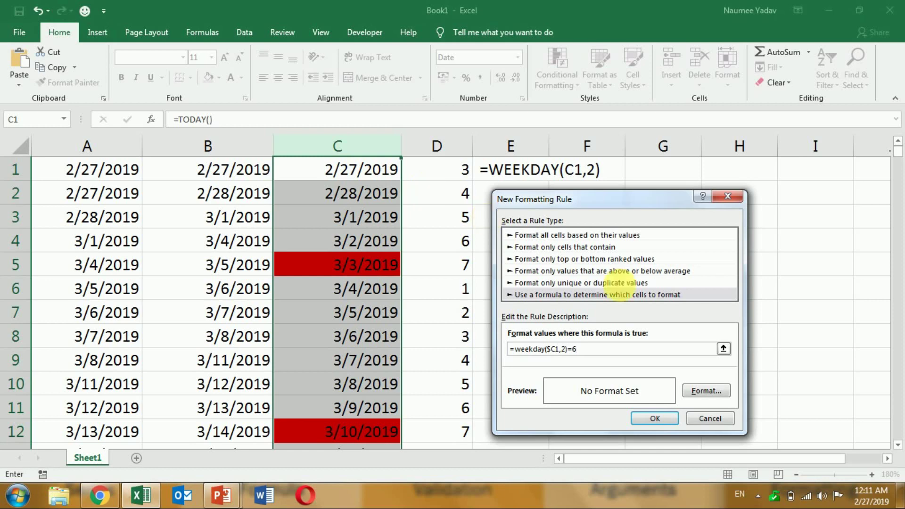
Give the Saturday rule a light blue fill and apply it to column C
click(697, 390)
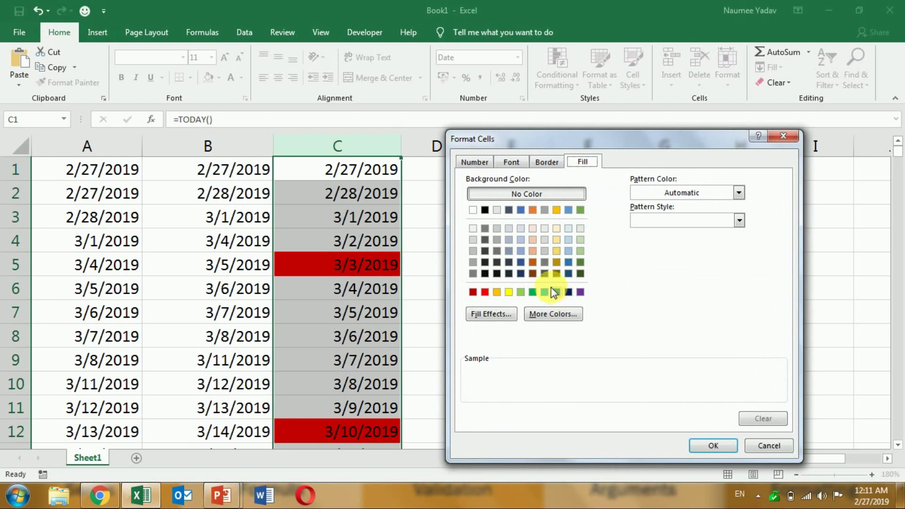
click(521, 240)
click(726, 446)
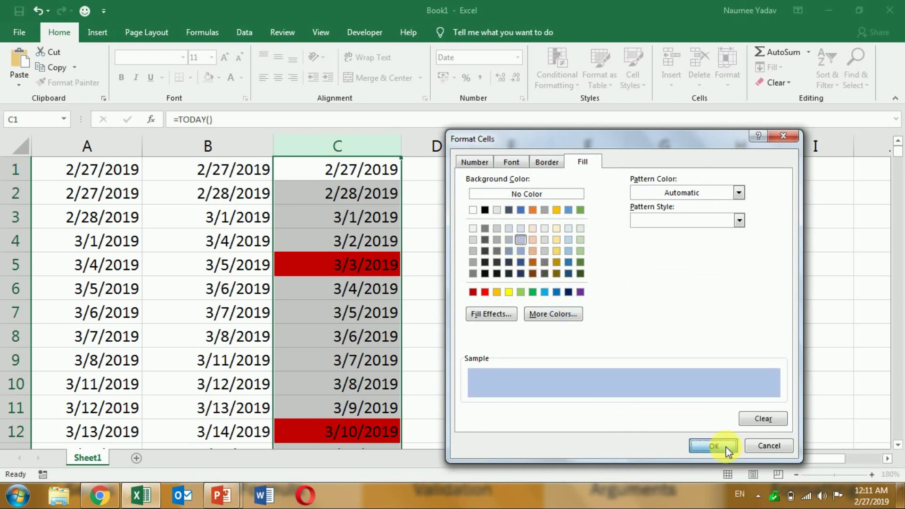
click(655, 418)
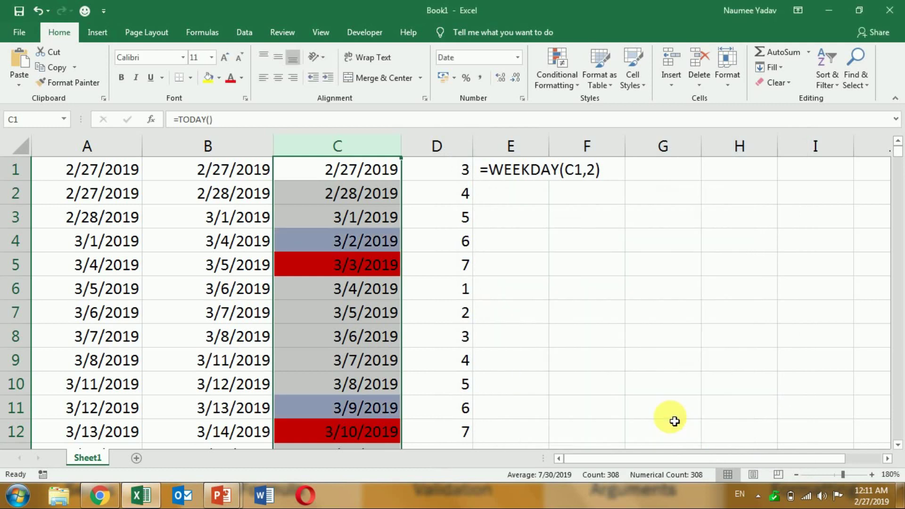
click(554, 264)
click(343, 289)
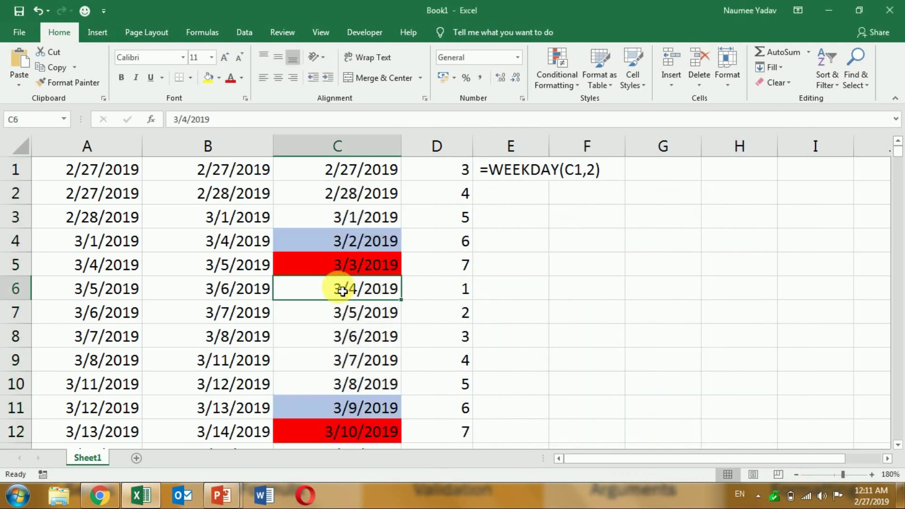
key(Down)
key(Down)
key(Down)
key(Down)
key(Down)
key(Down)
key(Down)
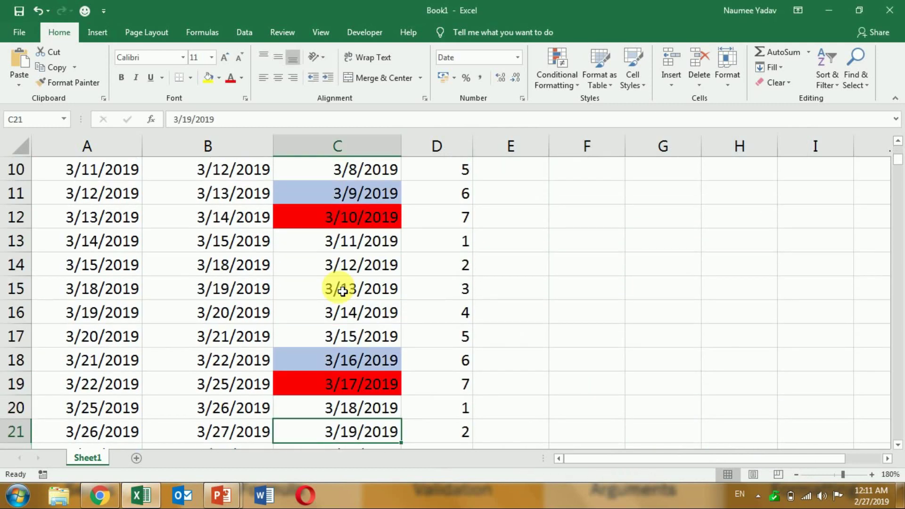
key(Down)
key(Down)
key(Down)
key(Down)
key(Down)
key(Down)
key(Down)
key(Down)
key(Down)
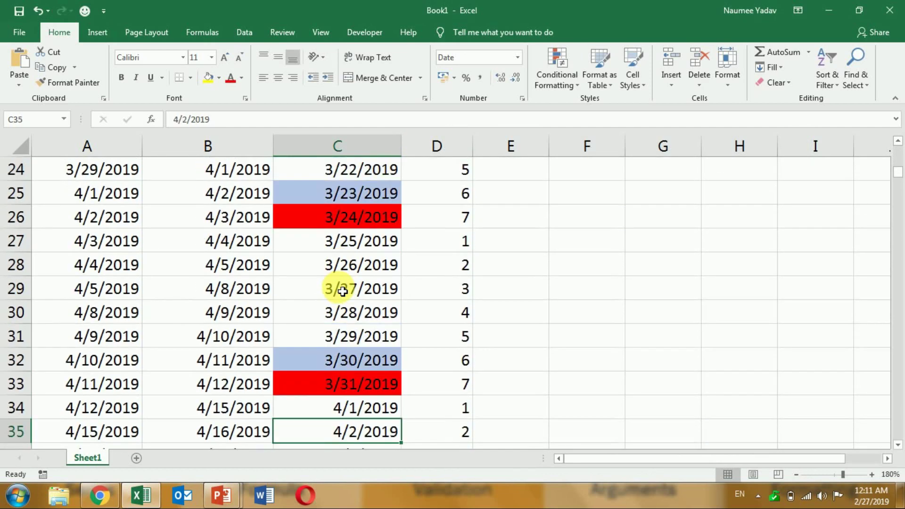
key(Down)
key(Down)
key(Down)
key(Up)
key(Up)
key(Up)
key(Up)
key(Up)
key(Up)
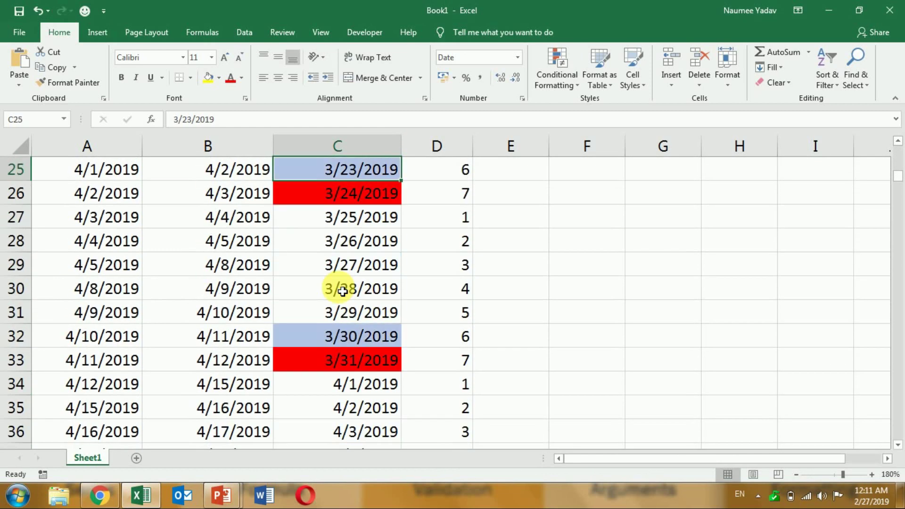
key(Up)
key(Up)
key(Up)
key(Up)
key(Up)
key(Up)
key(Up)
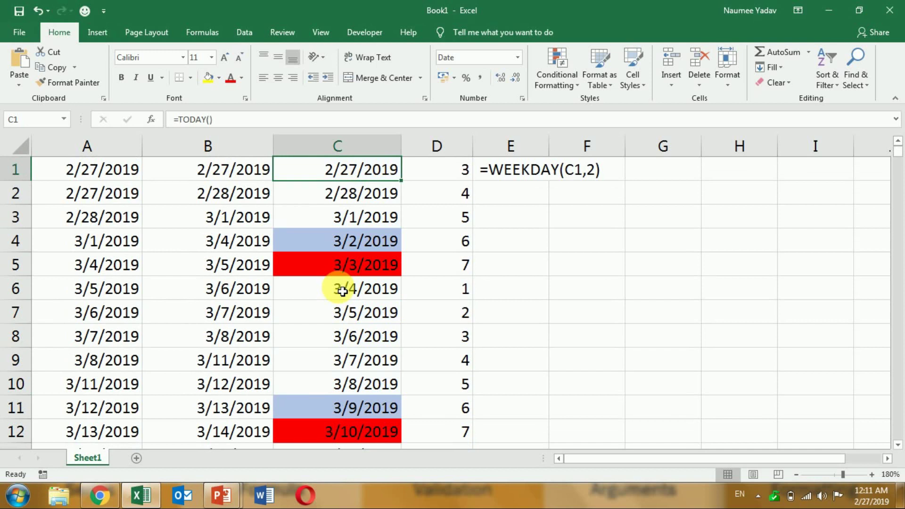
click(542, 228)
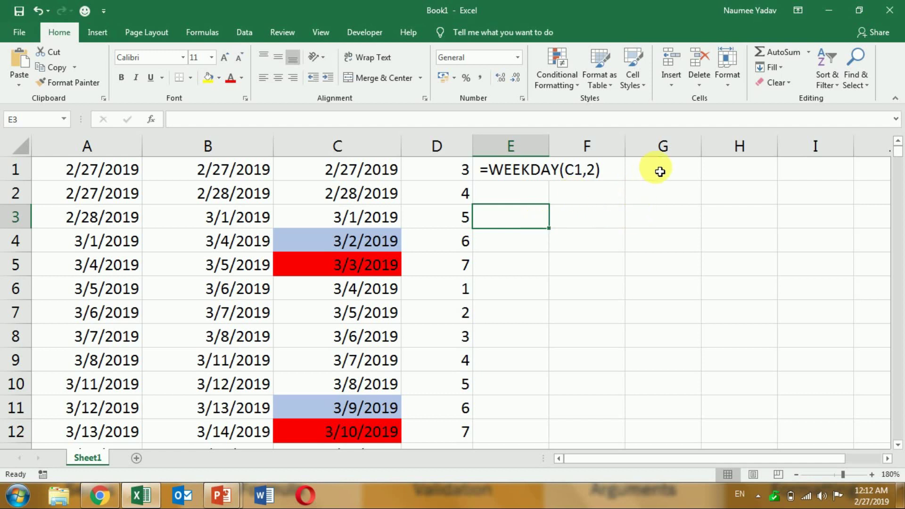
Widen the empty column G and leave the whole column selected
click(667, 150)
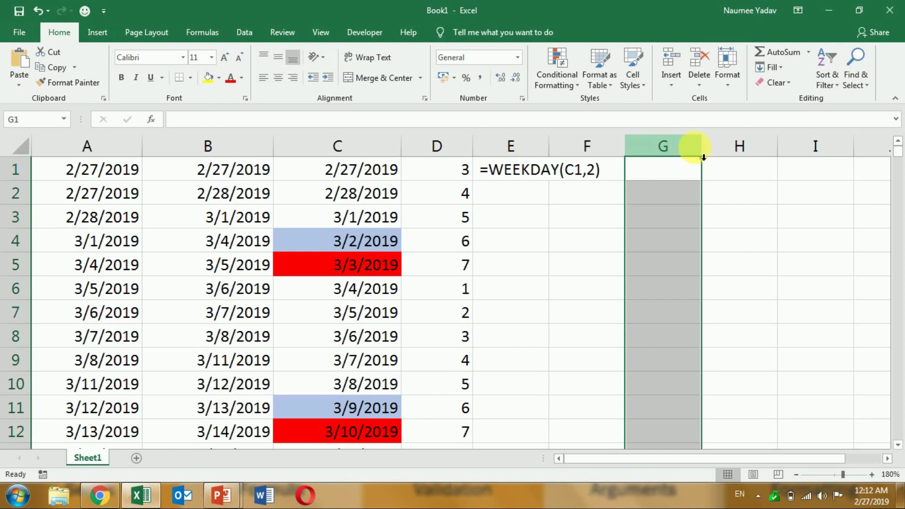
drag(708, 151, 753, 153)
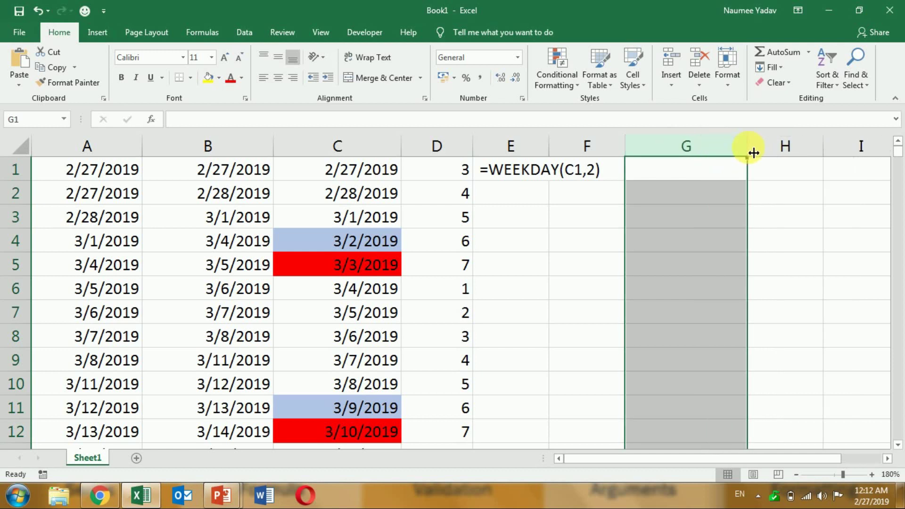
click(583, 216)
click(694, 152)
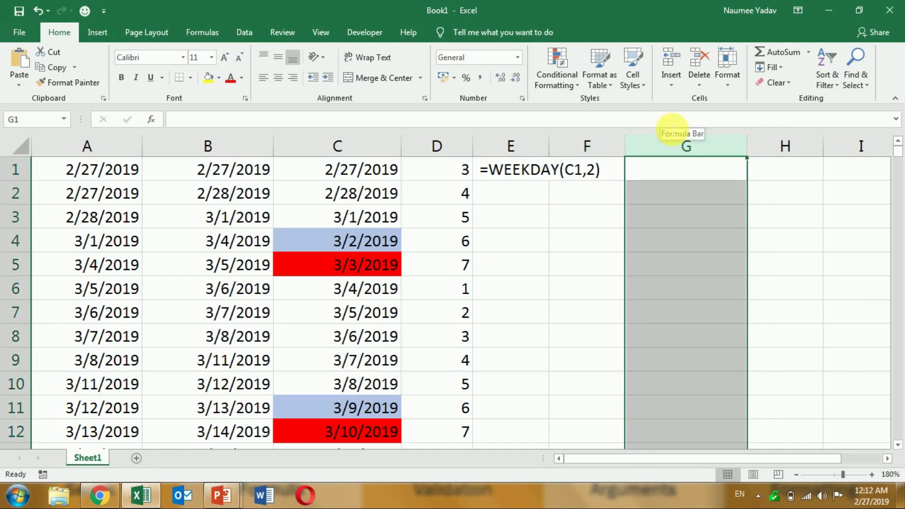
click(252, 32)
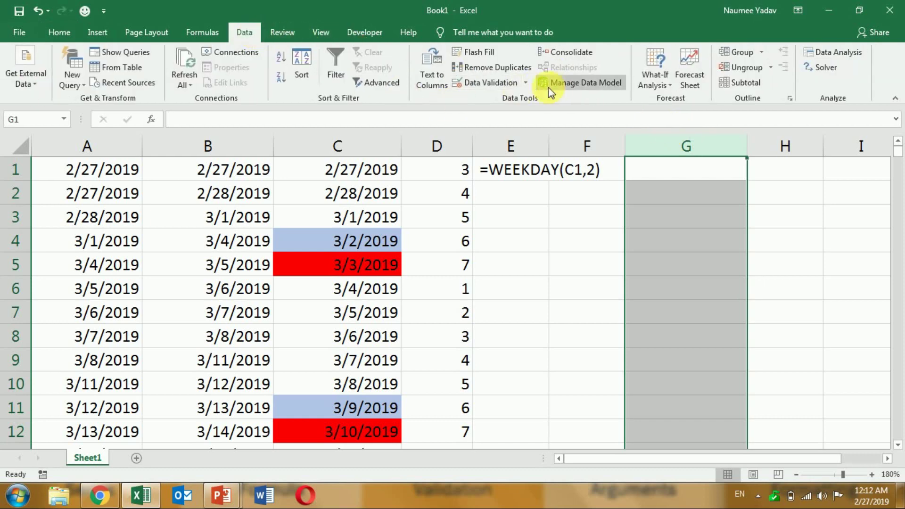
Set Data Validation for column G to allow Custom, ready for a formula
click(490, 83)
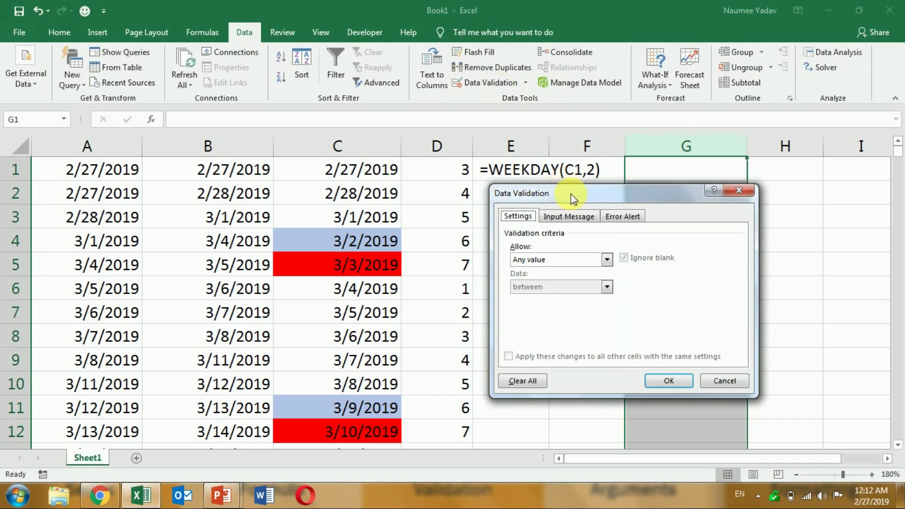
drag(571, 189, 122, 182)
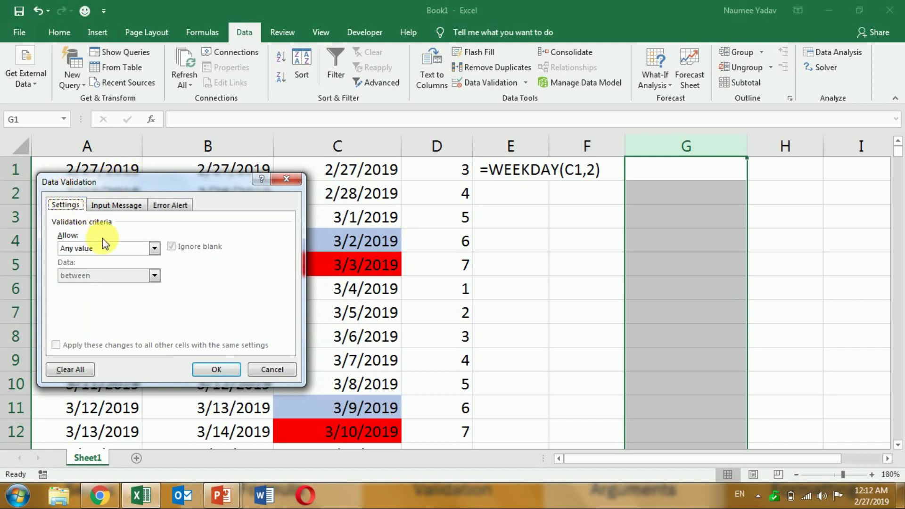
click(110, 248)
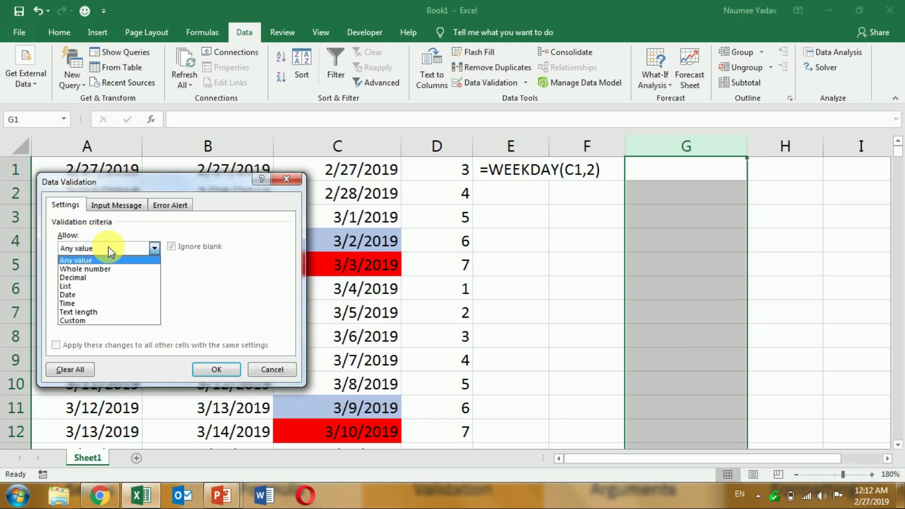
click(100, 321)
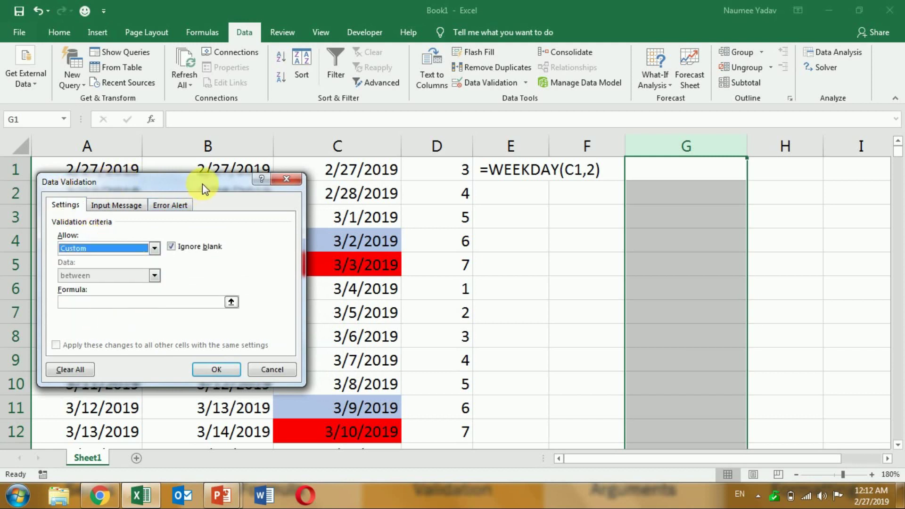
mouse_move(202, 184)
mouse_down()
mouse_move(663, 245)
mouse_move(659, 231)
mouse_up()
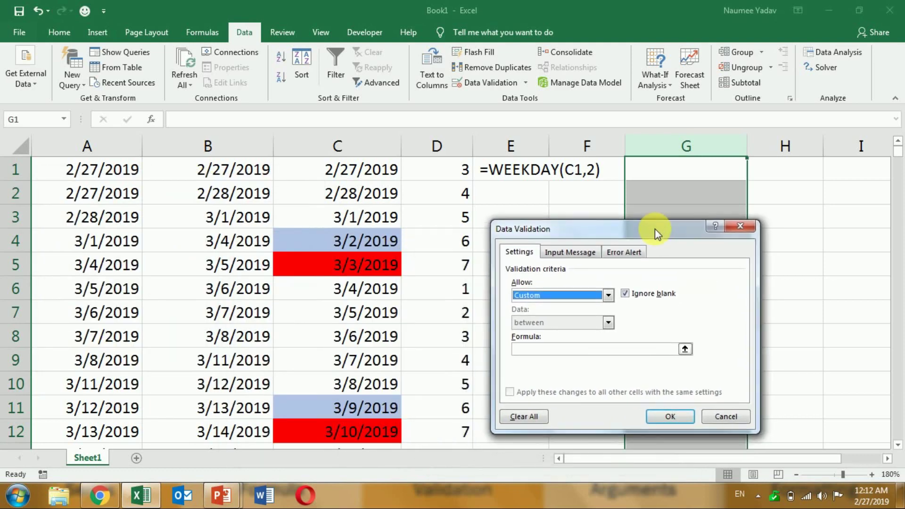
click(546, 347)
Apply the validation formula =WEEKDAY($G1,2)<=5 so column G accepts only weekdays
text(=)
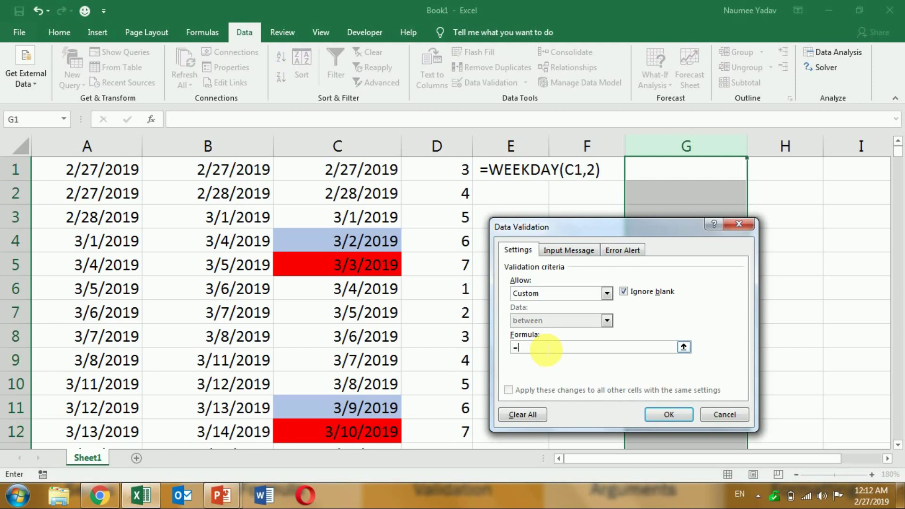
text(wee)
text(kda)
text(y()
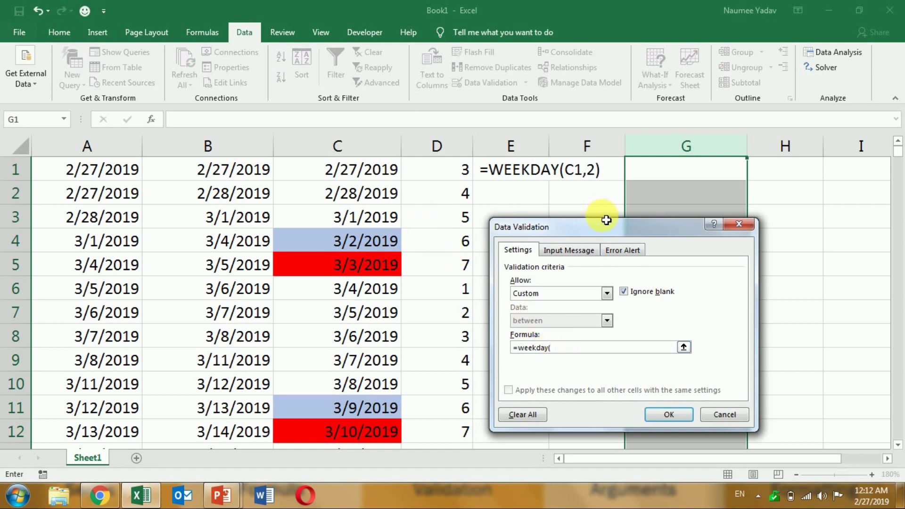
click(703, 175)
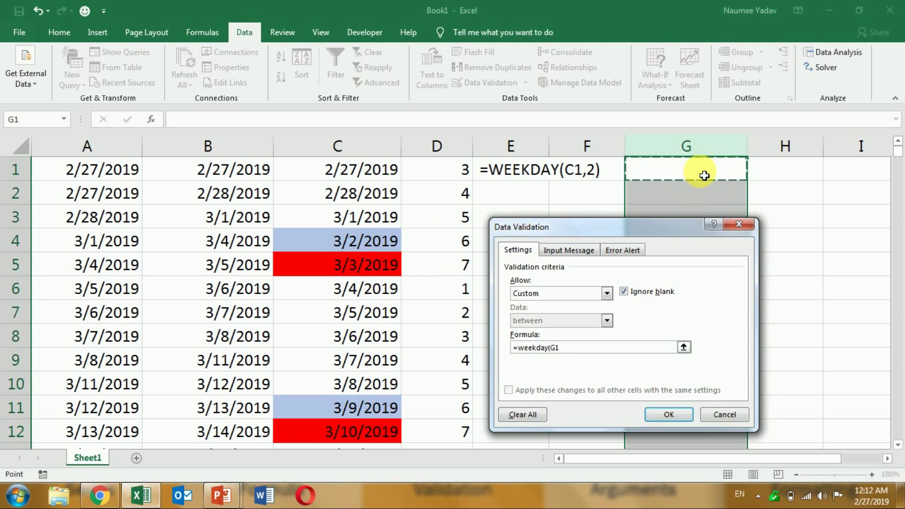
key(F4)
key(F4)
key(F4)
text($G1,)
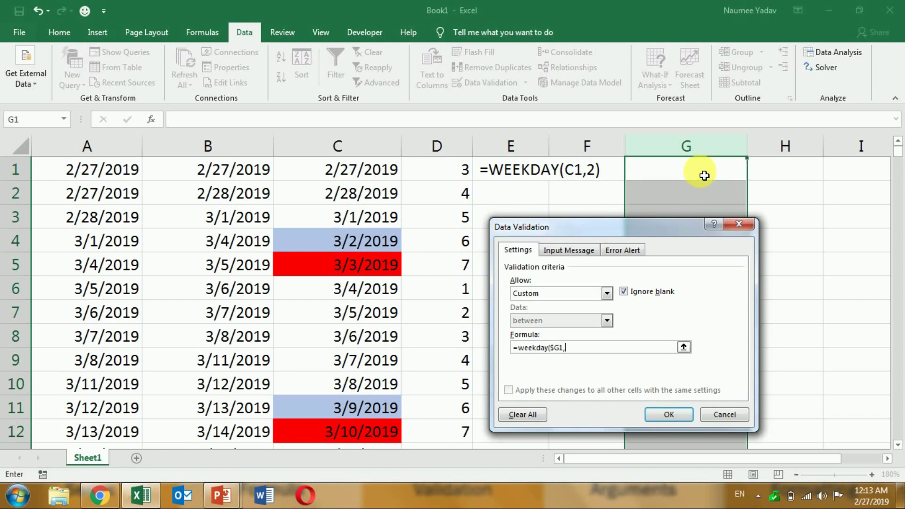
text(2)
text())
text(<=)
text(5)
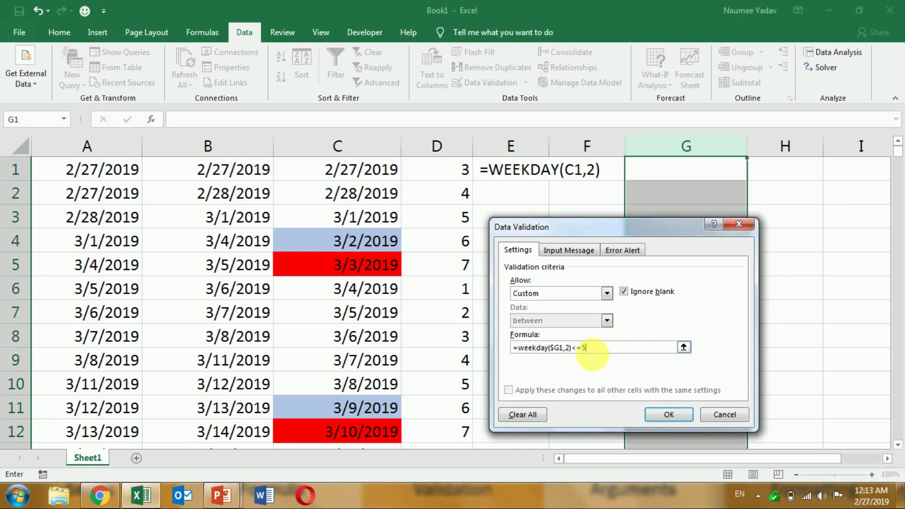
click(671, 417)
click(673, 178)
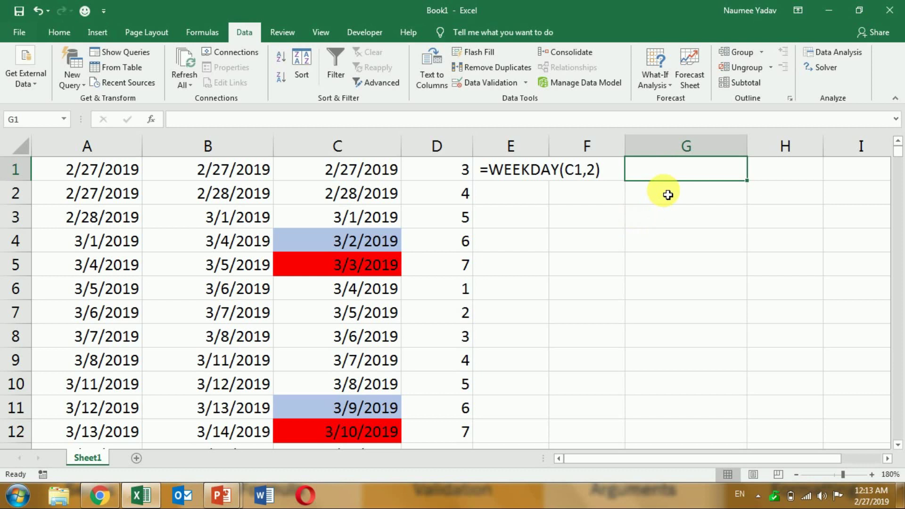
text(2/)
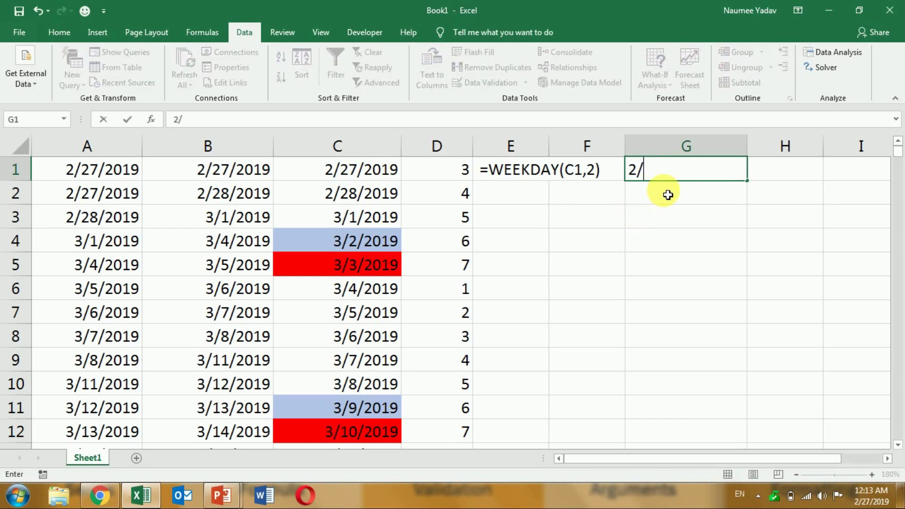
text(27)
text(/1)
text(9)
key(Return)
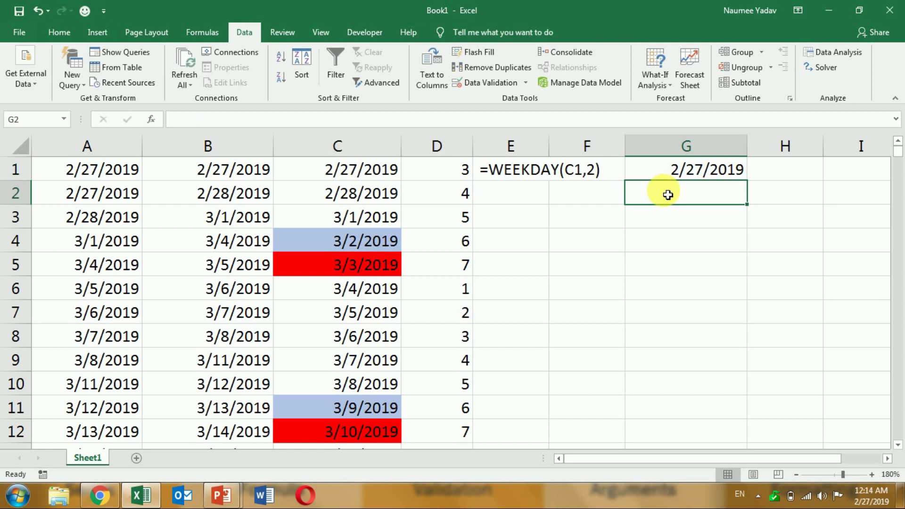
key(Down)
key(Down)
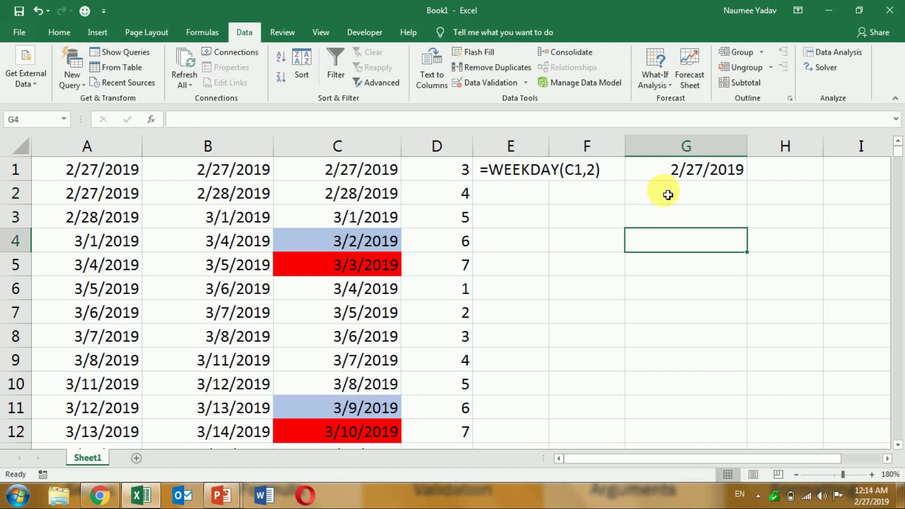
text(3)
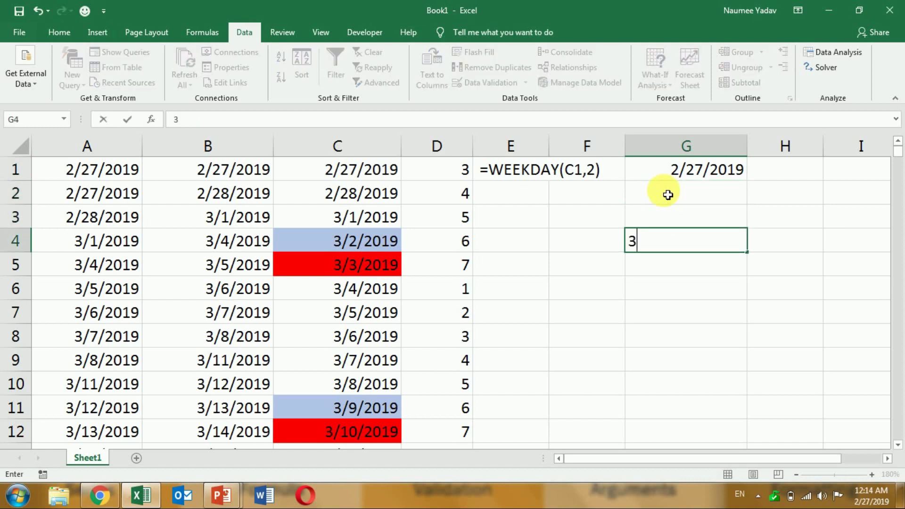
text(/)
text(2)
text(/)
text(19)
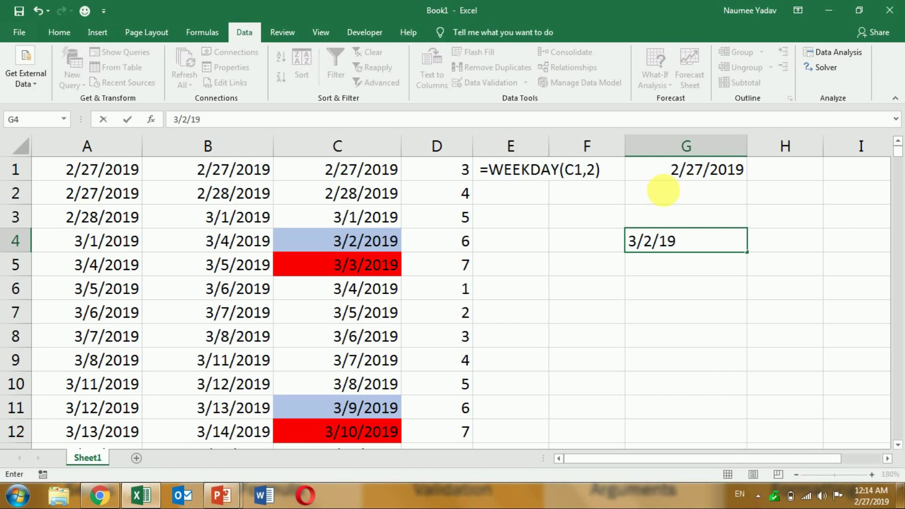
key(Return)
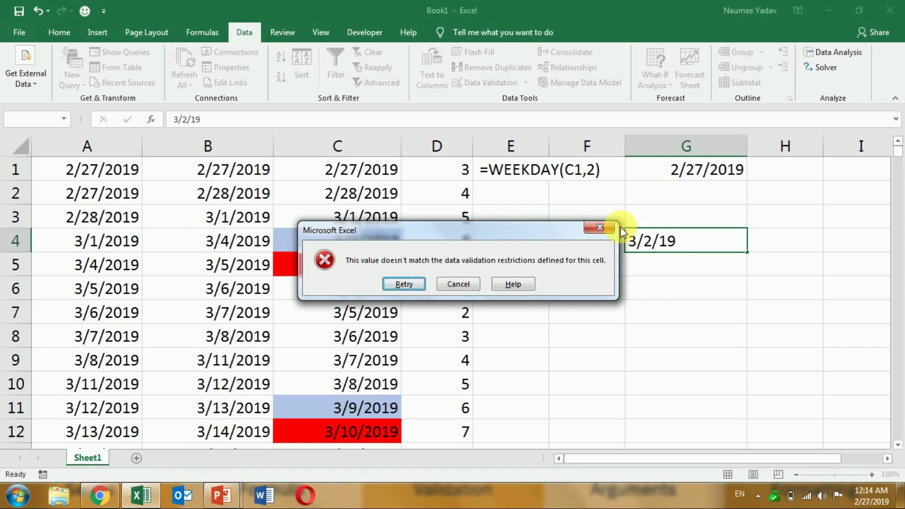
click(602, 229)
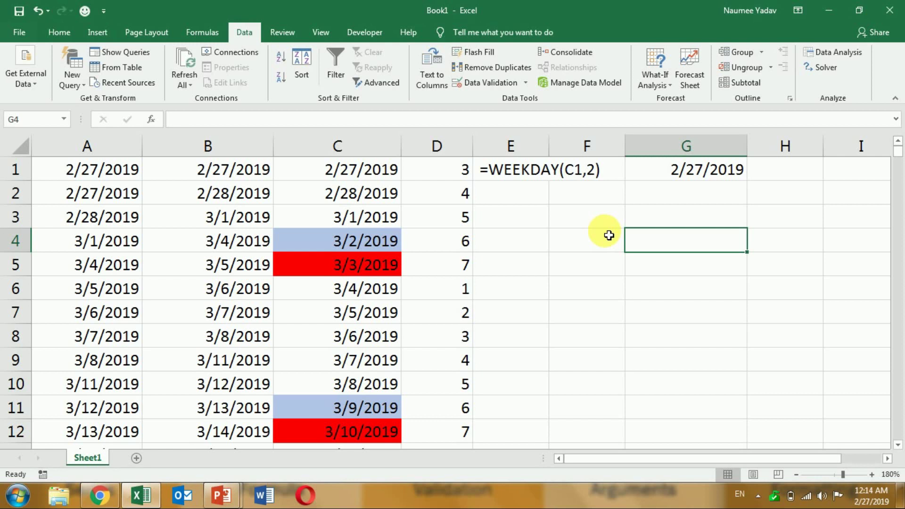
Move the WEEKDAY formula from E1 to H2
click(519, 170)
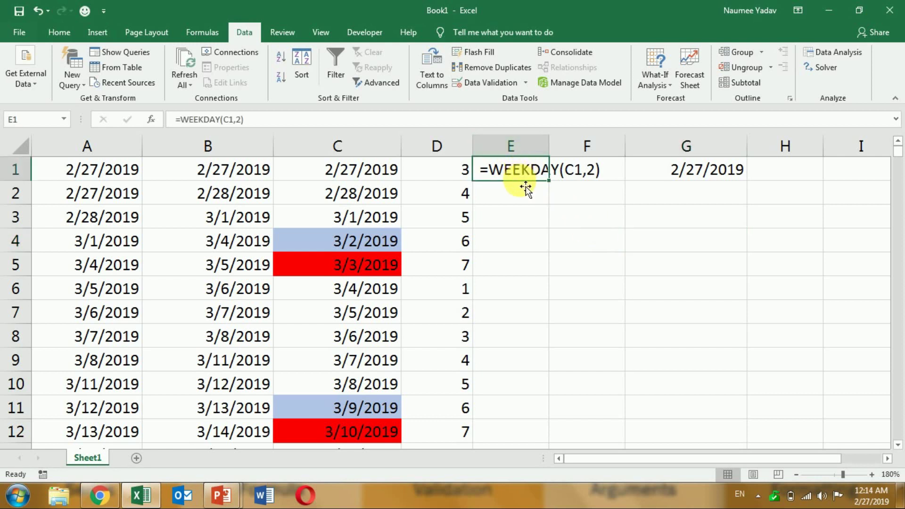
drag(526, 189, 804, 197)
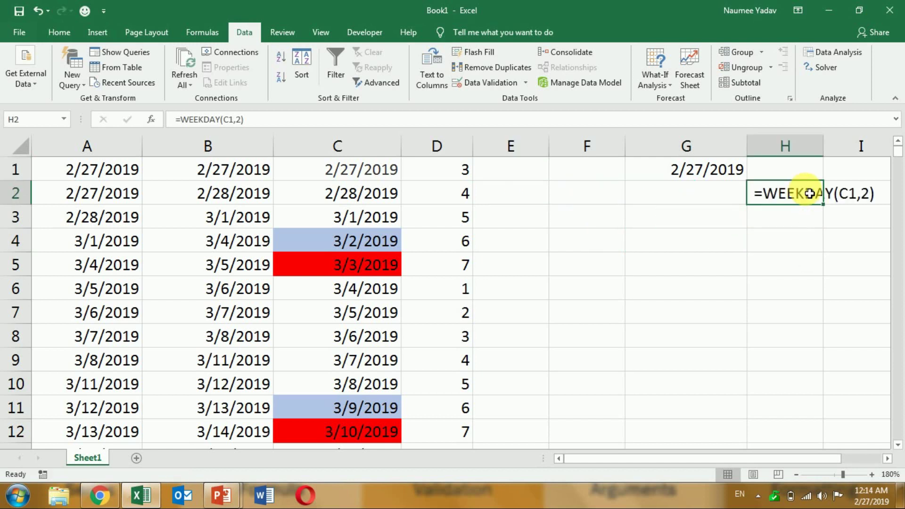
click(784, 266)
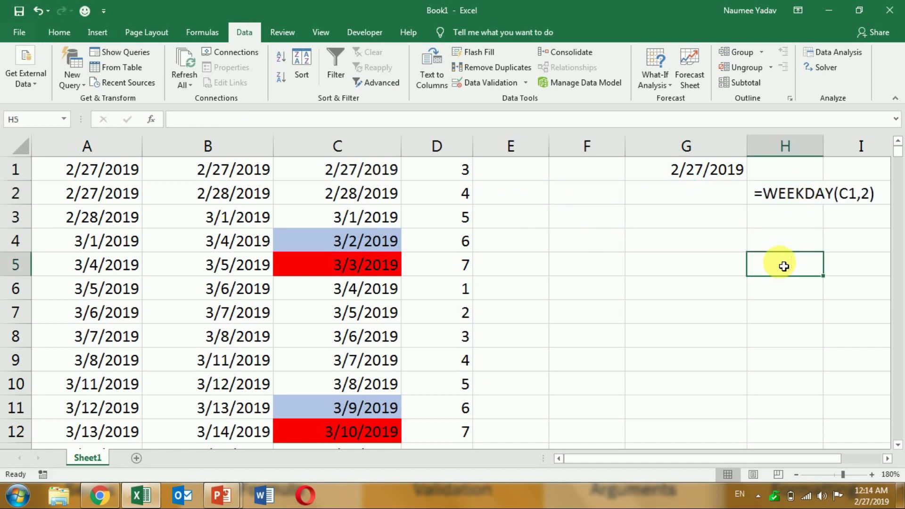
Enter the Sunday test =WEEKDAY(C1,2)=7 in E1 and fill it down column E
click(531, 171)
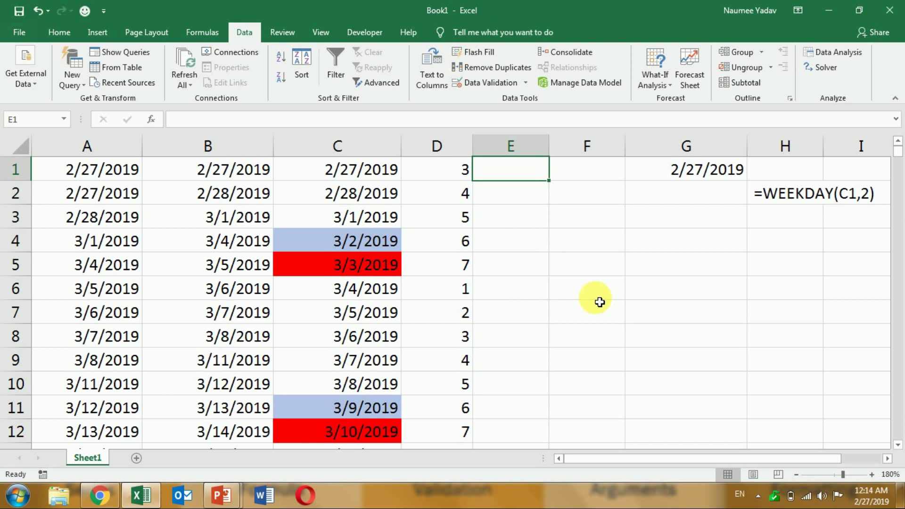
text(=)
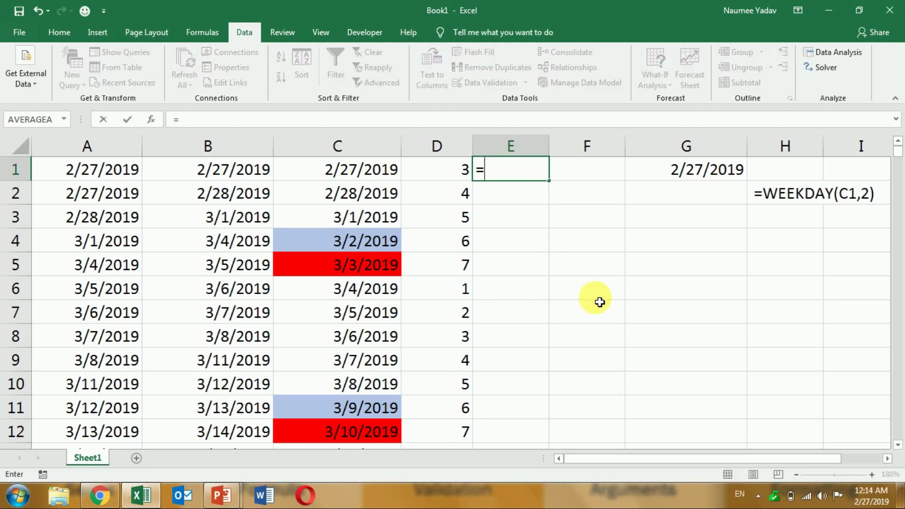
text(wee)
key(Tab)
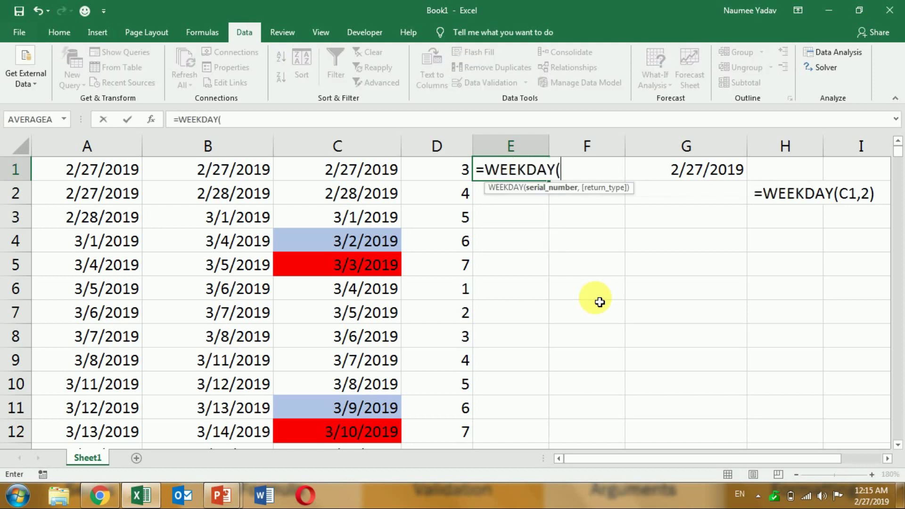
click(386, 171)
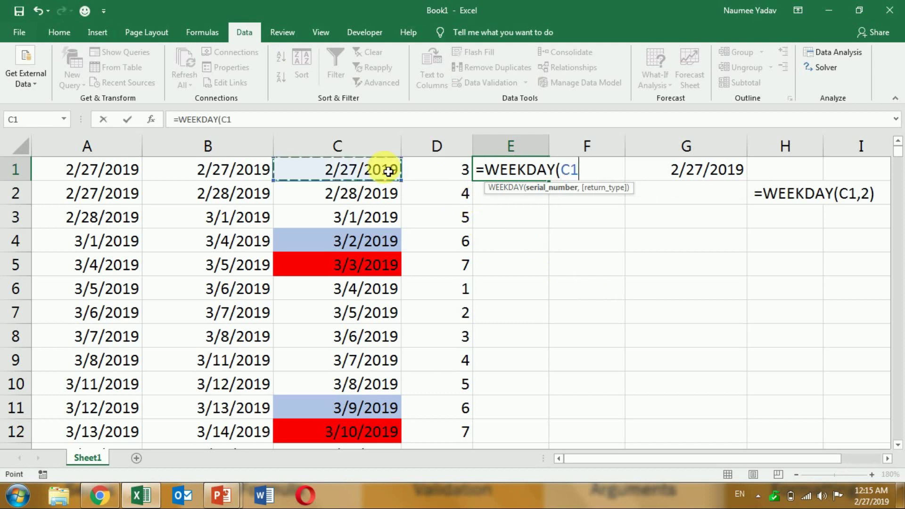
text(,)
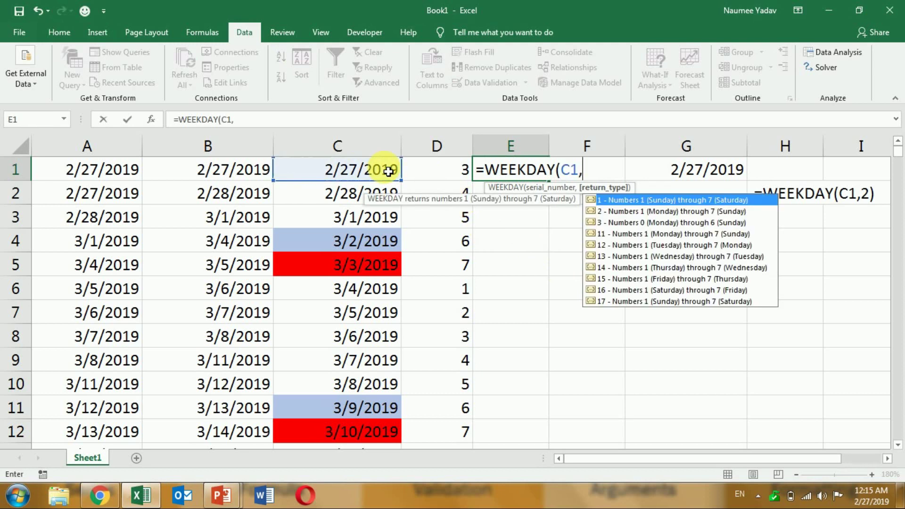
text(2)
text())
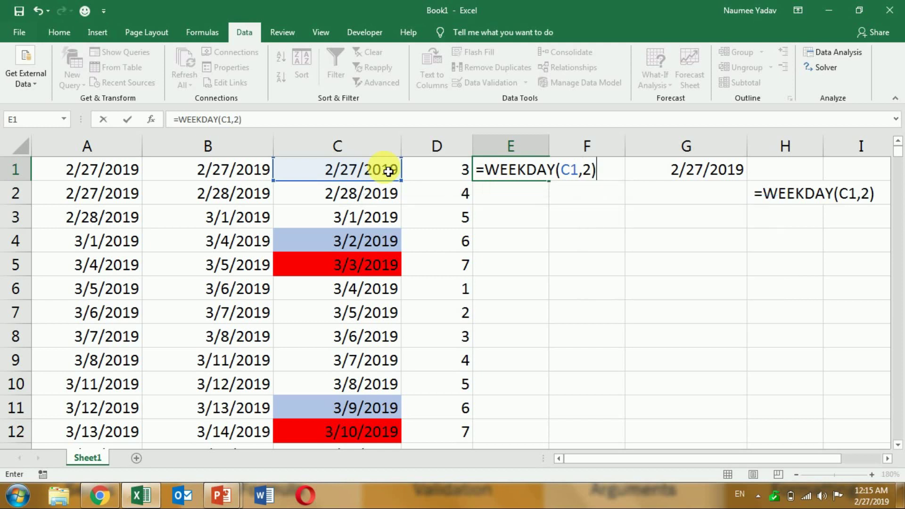
text(=)
text(7)
key(Return)
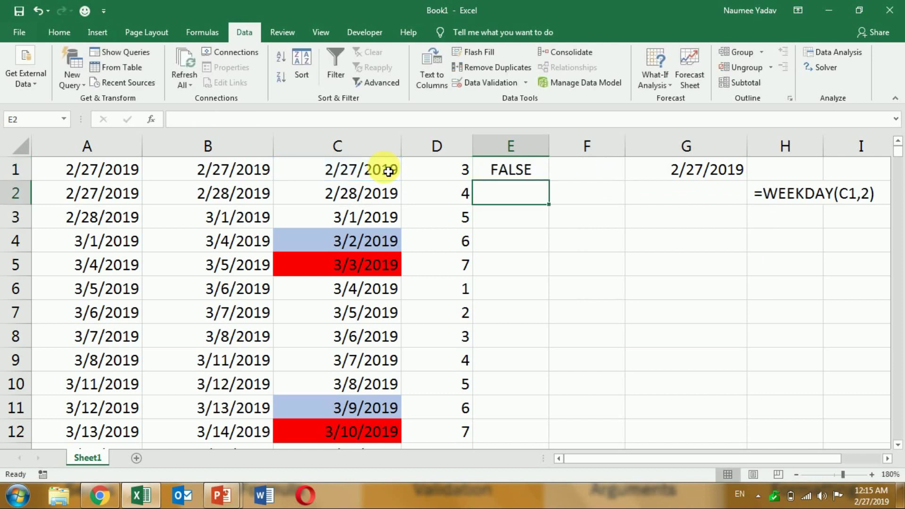
key(Up)
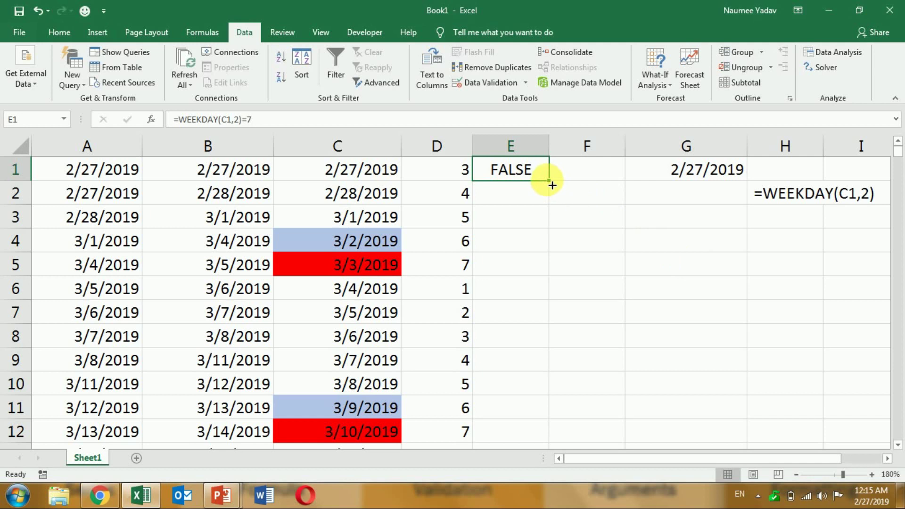
double_click(553, 185)
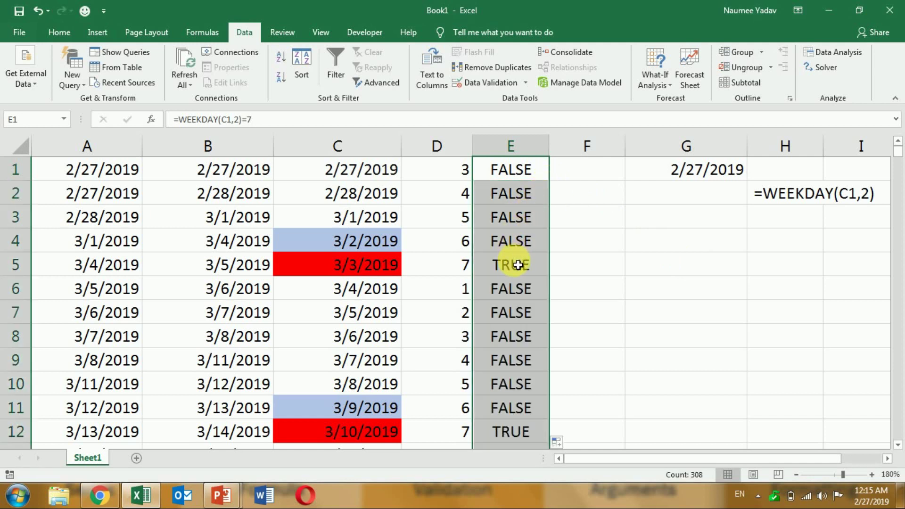
Check the TRUE Sunday results beside 3/3/2019 in row 5 and 3/10/2019 in E12
click(518, 268)
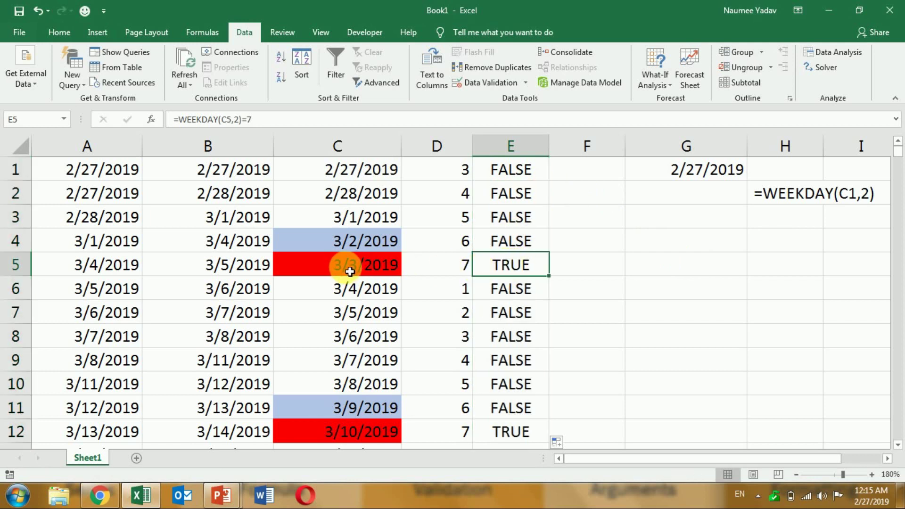
click(400, 273)
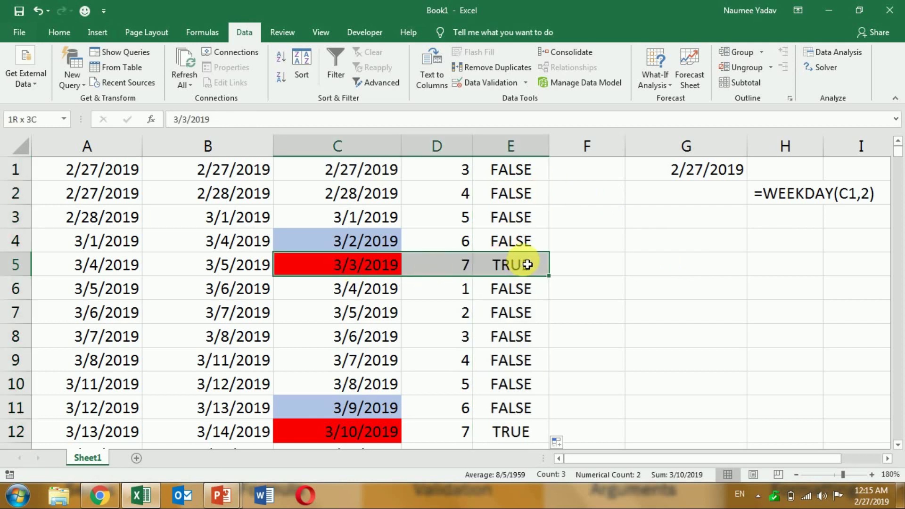
drag(401, 274, 521, 273)
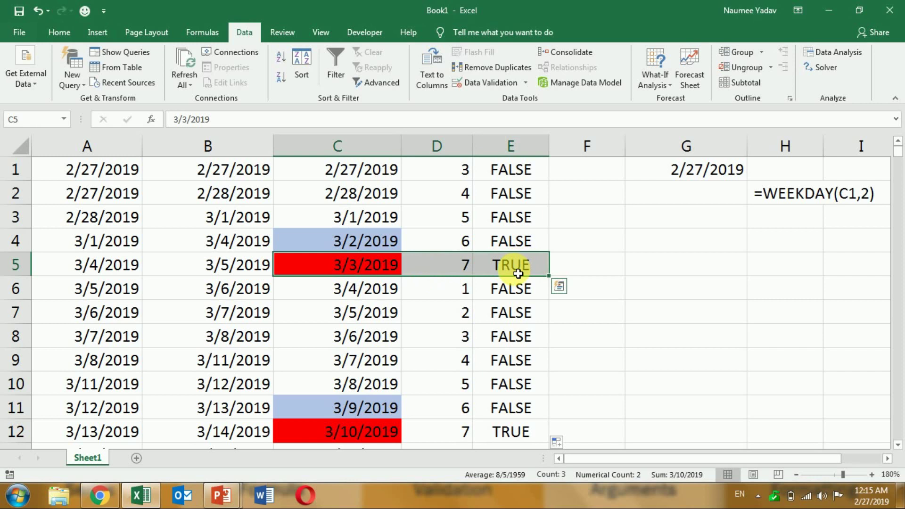
click(518, 274)
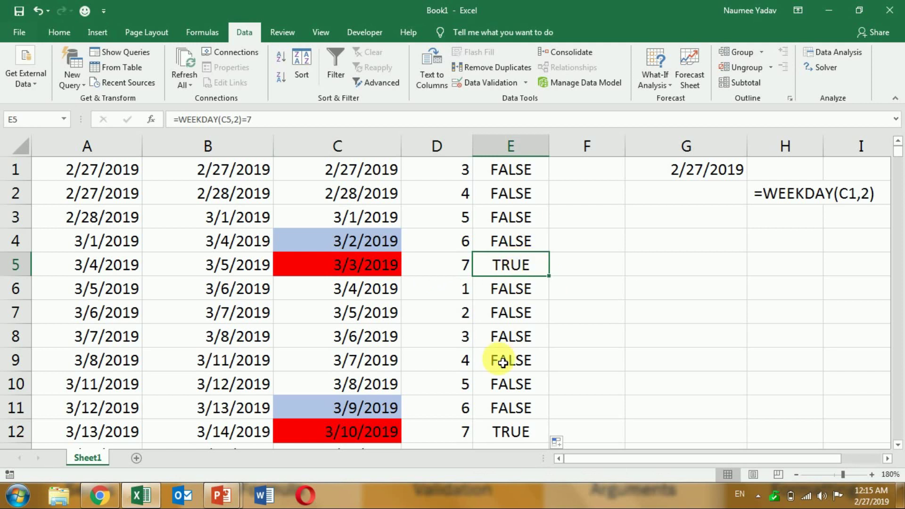
click(511, 445)
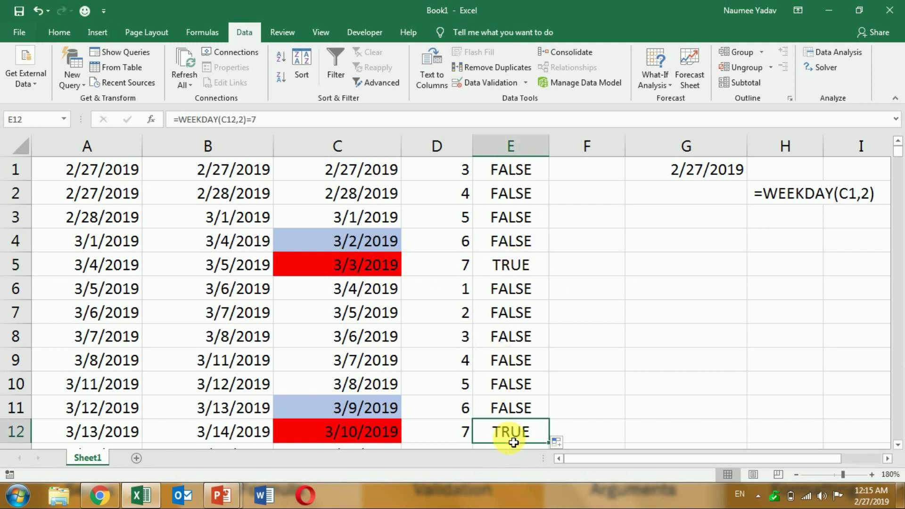
Enter the Saturday test =WEEKDAY(C1,2)=6 in F1 and fill it down column F
click(589, 168)
text(=)
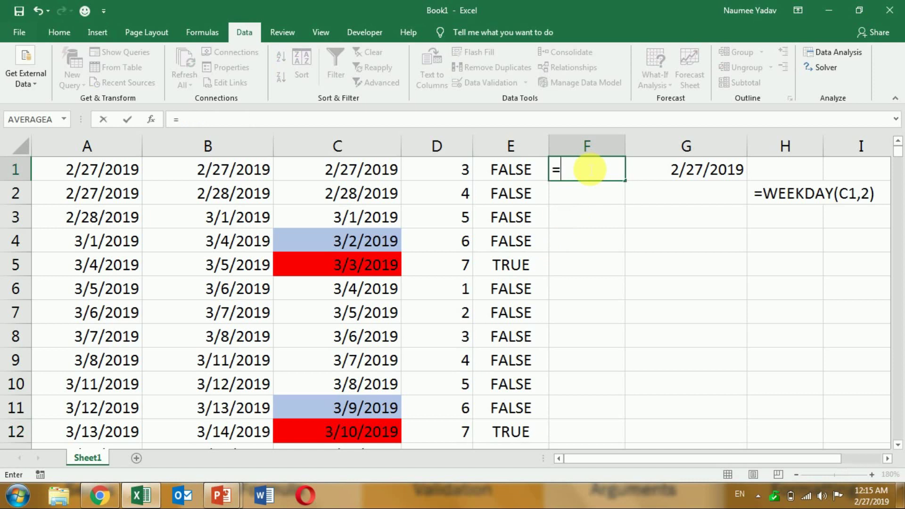
text(wee)
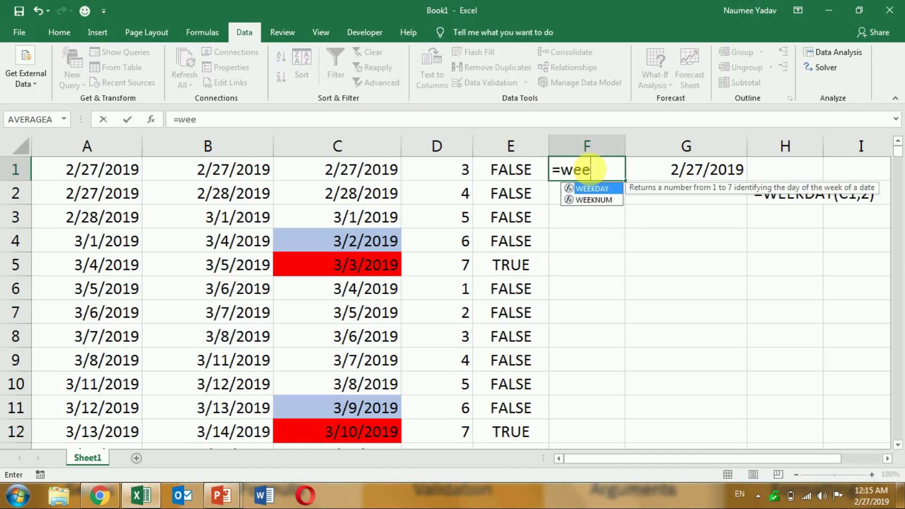
key(Tab)
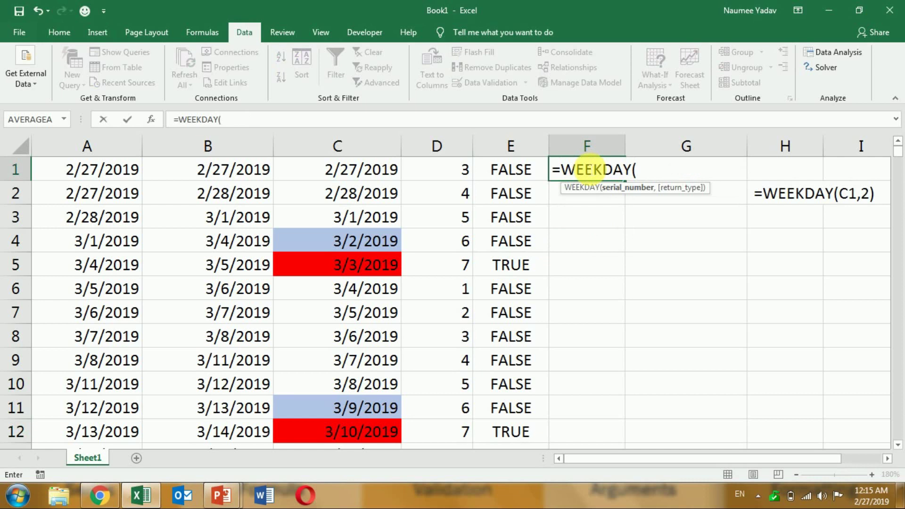
click(365, 170)
text(,)
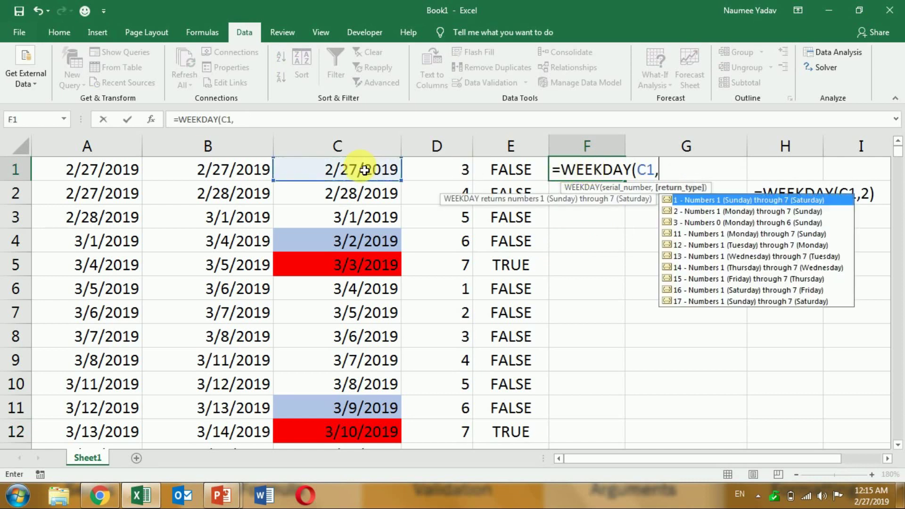
text(2)
text())
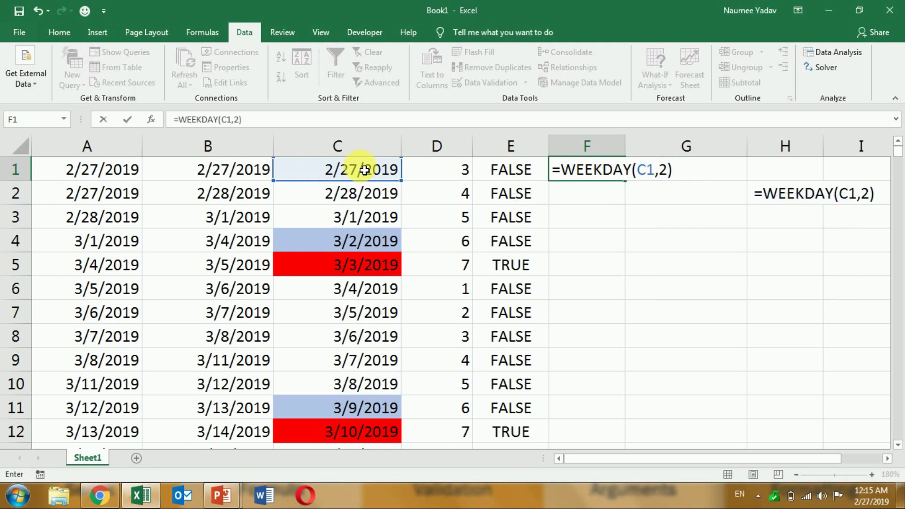
text(=)
text(6)
key(Return)
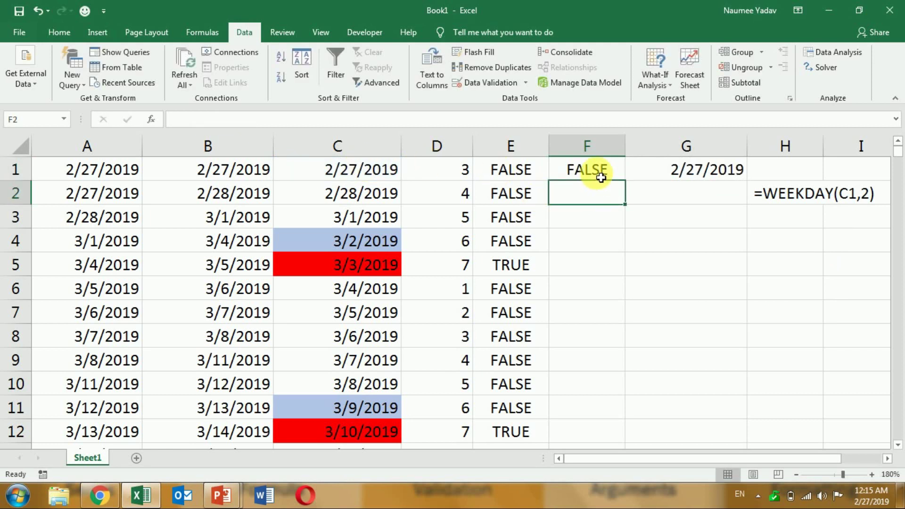
click(601, 178)
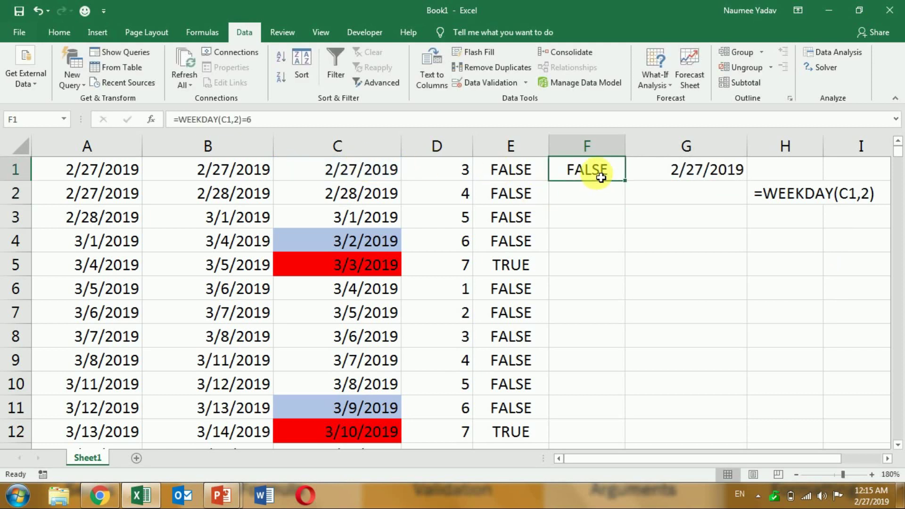
double_click(627, 182)
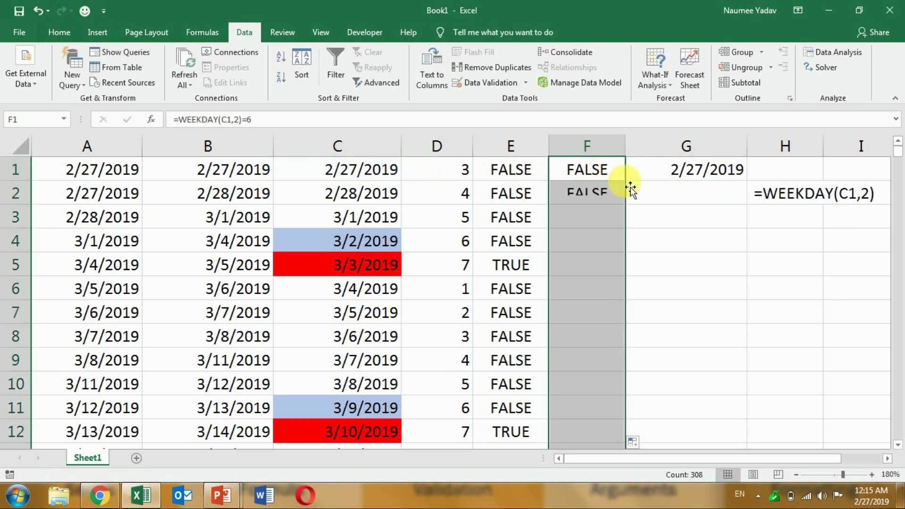
Check the Saturday formula in F5 and its TRUE result in F4
double_click(600, 263)
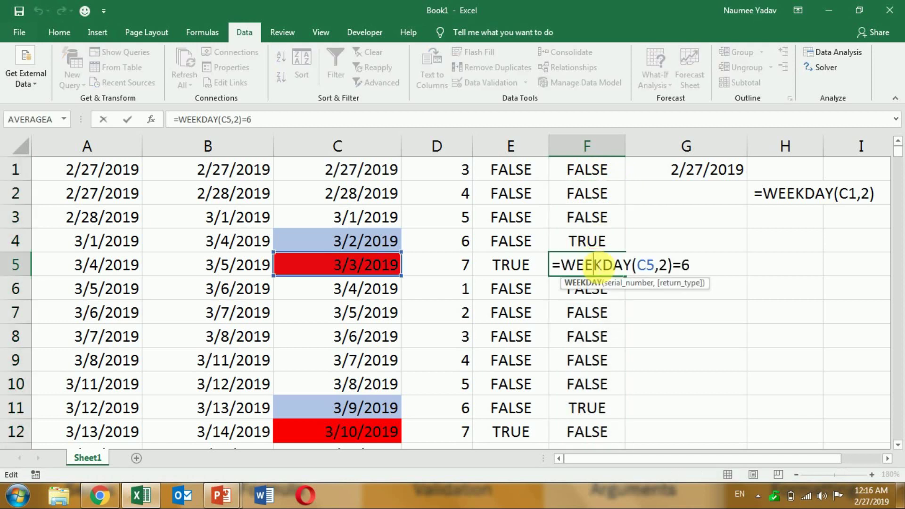
key(Escape)
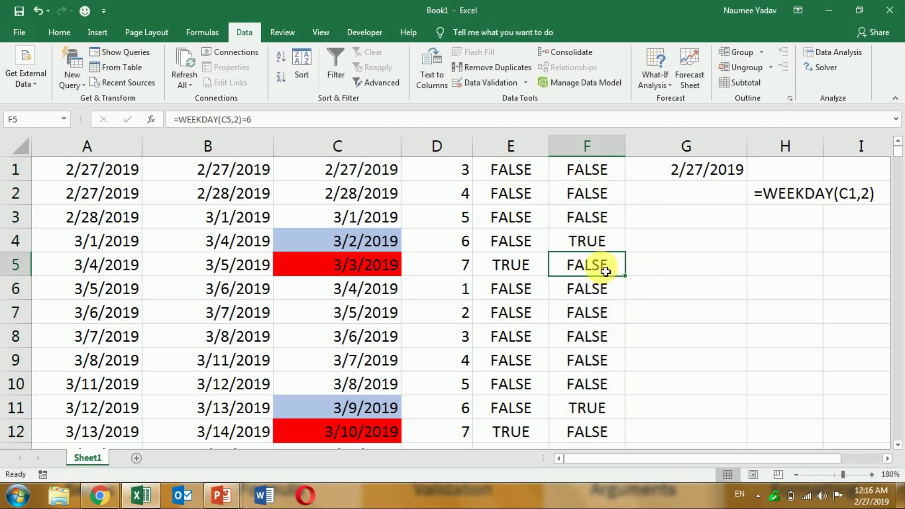
click(594, 241)
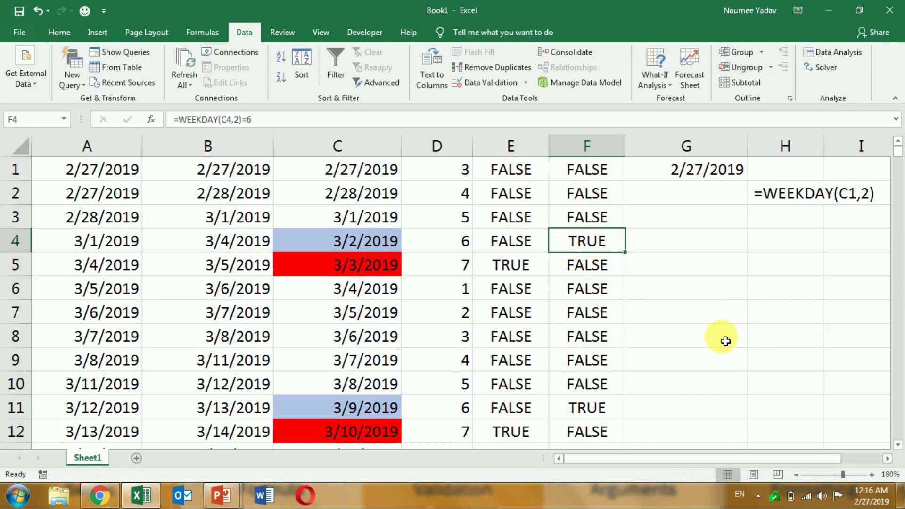
click(888, 459)
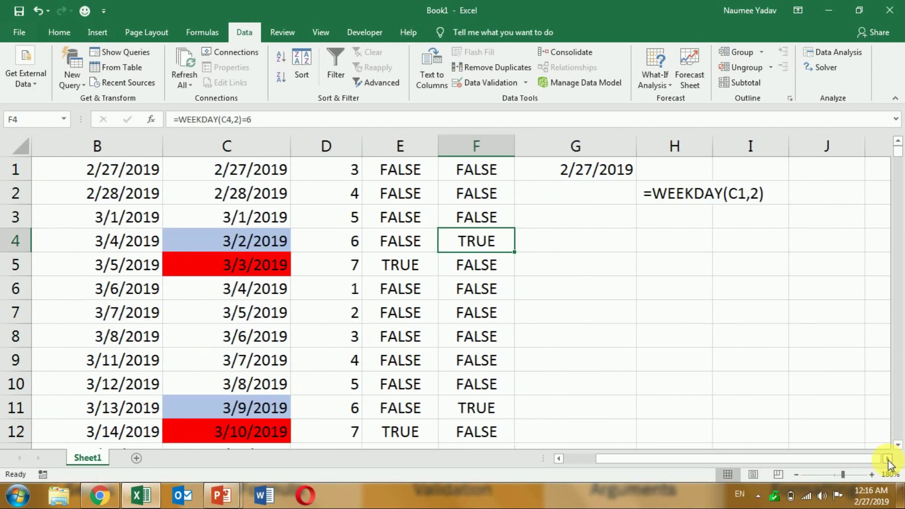
Move the leftover WEEKDAY note from H2 to I2
click(682, 285)
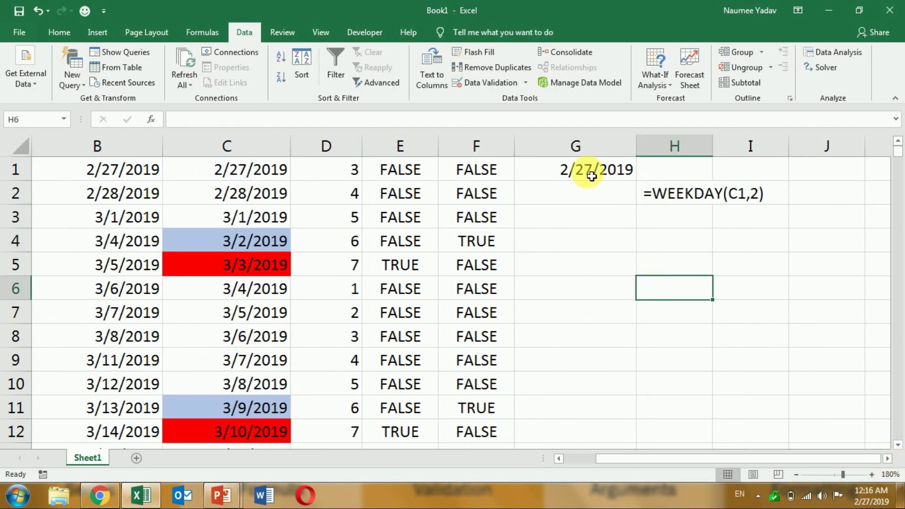
click(581, 170)
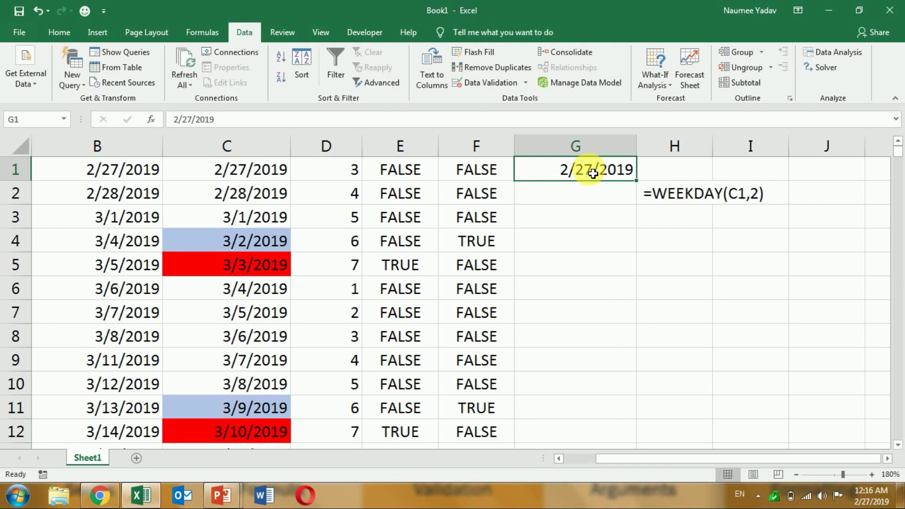
click(669, 202)
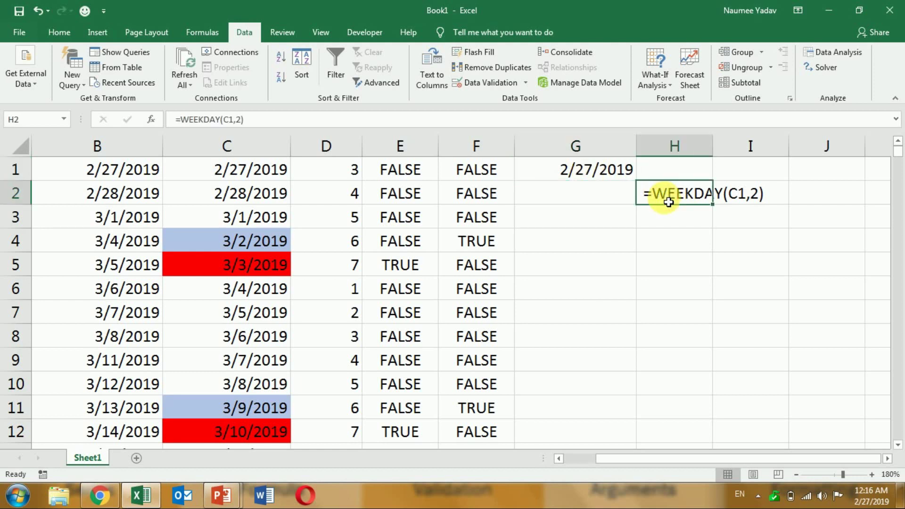
mouse_move(668, 202)
mouse_down()
mouse_move(751, 220)
mouse_move(750, 196)
mouse_up()
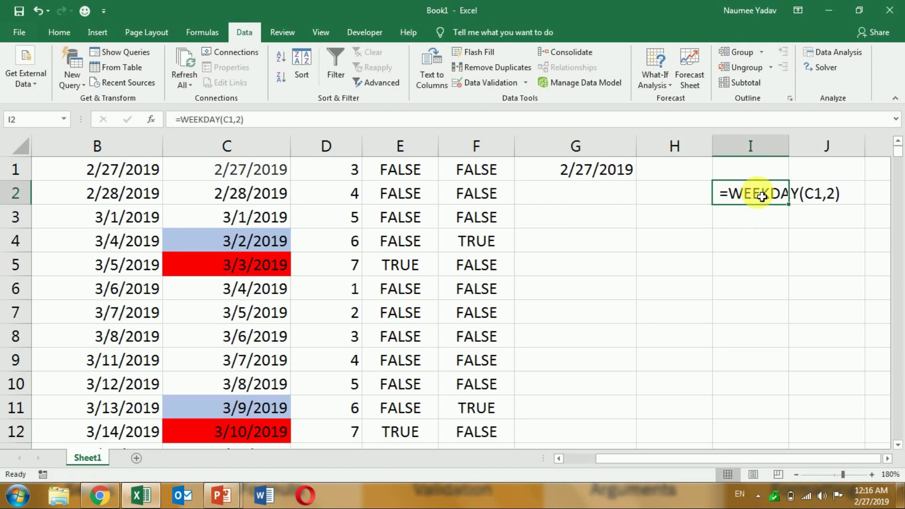
Enter the weekday test =WEEKDAY(G1,2)<=5 in H1
click(670, 171)
text(=)
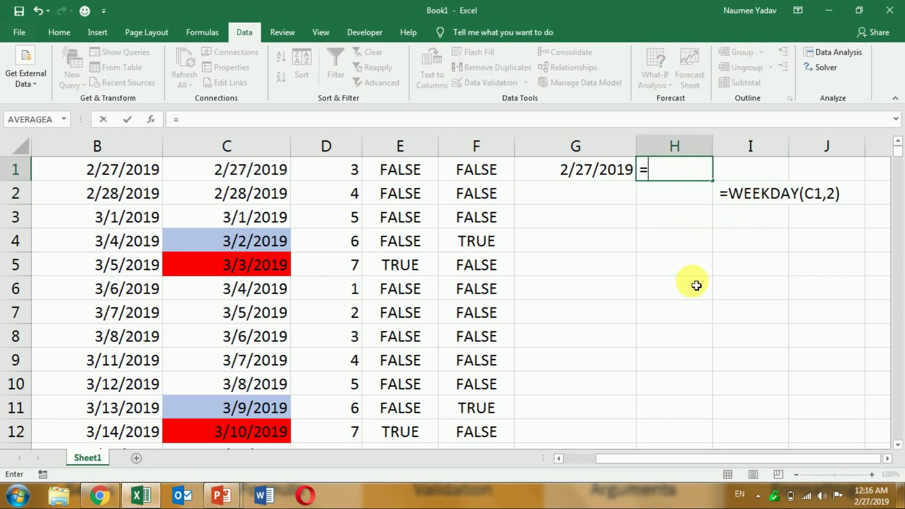
text(we)
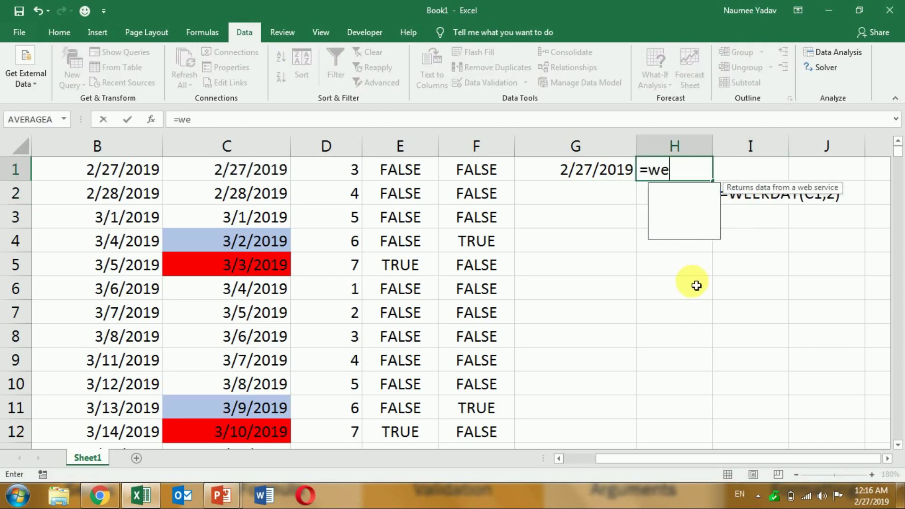
text(ek)
key(Tab)
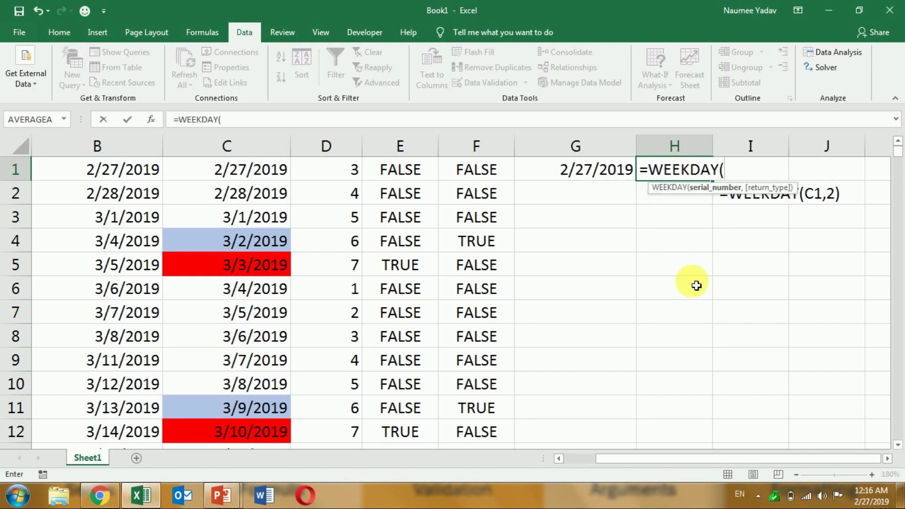
click(589, 175)
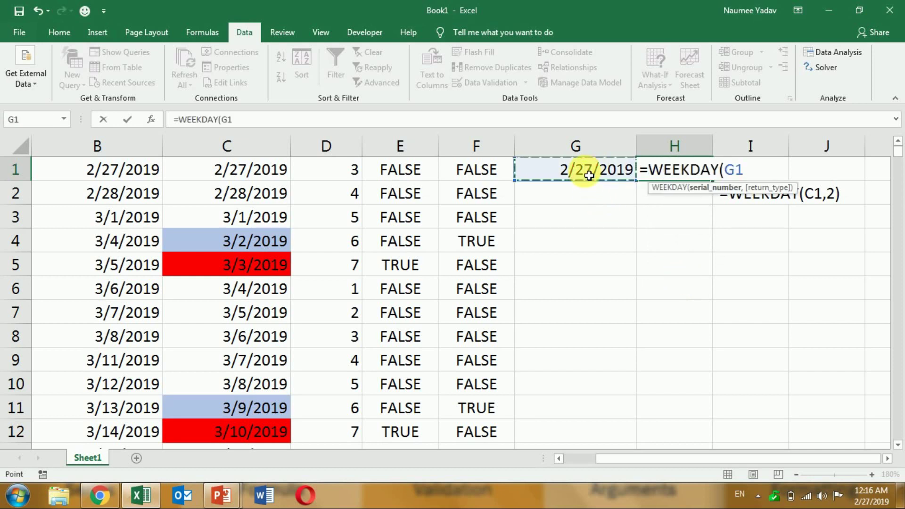
text(,)
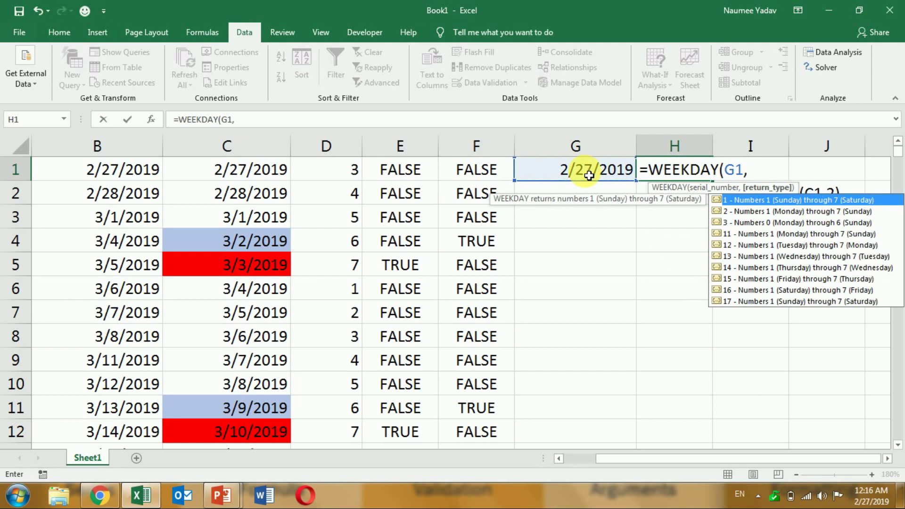
text(2))
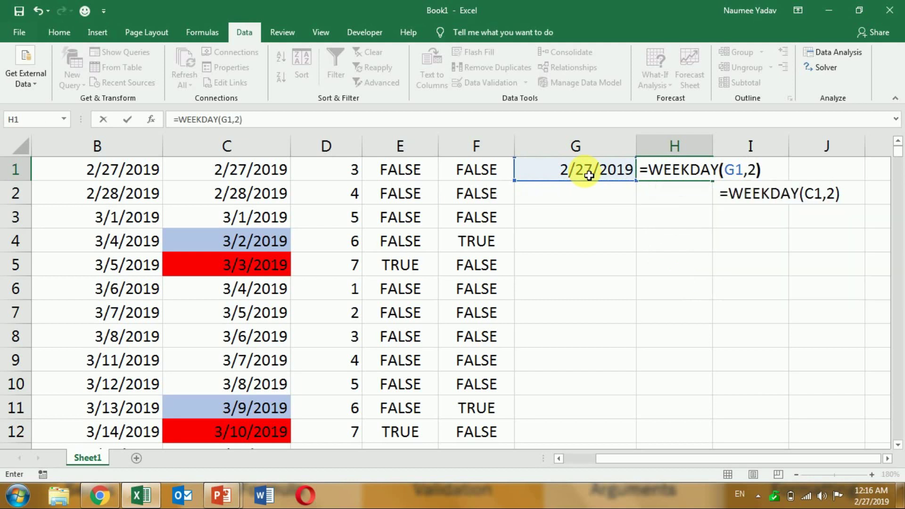
text(<)
text(=5)
key(Return)
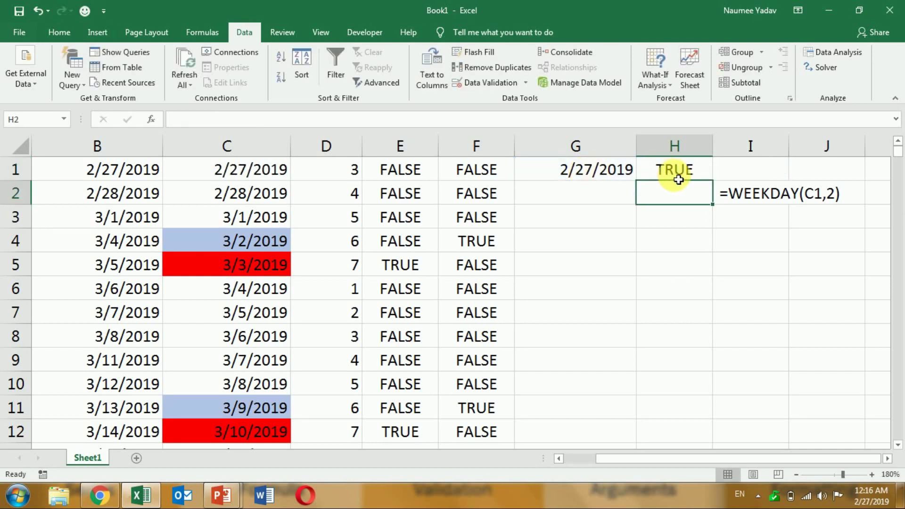
Fill dates 2/27/2019–3/3/2019 into G1:G5, copy the test down to H5, and delete H6
click(633, 176)
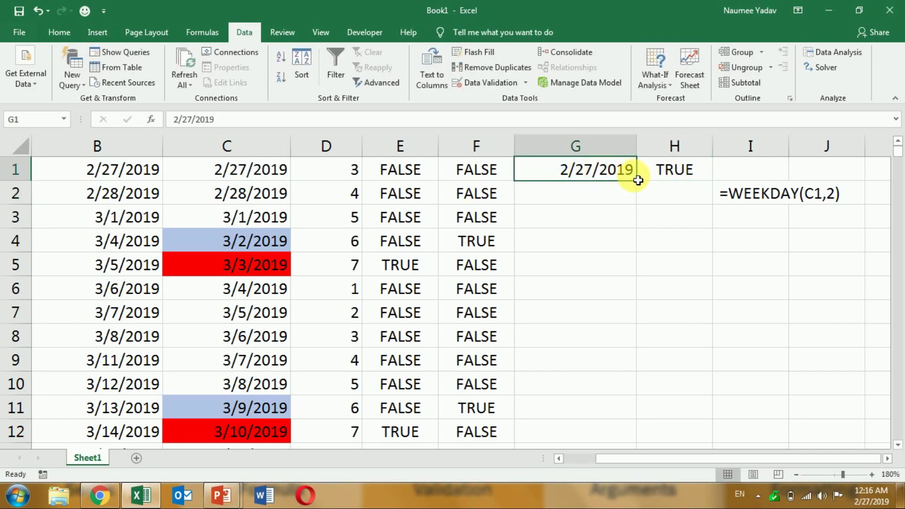
drag(638, 181, 631, 290)
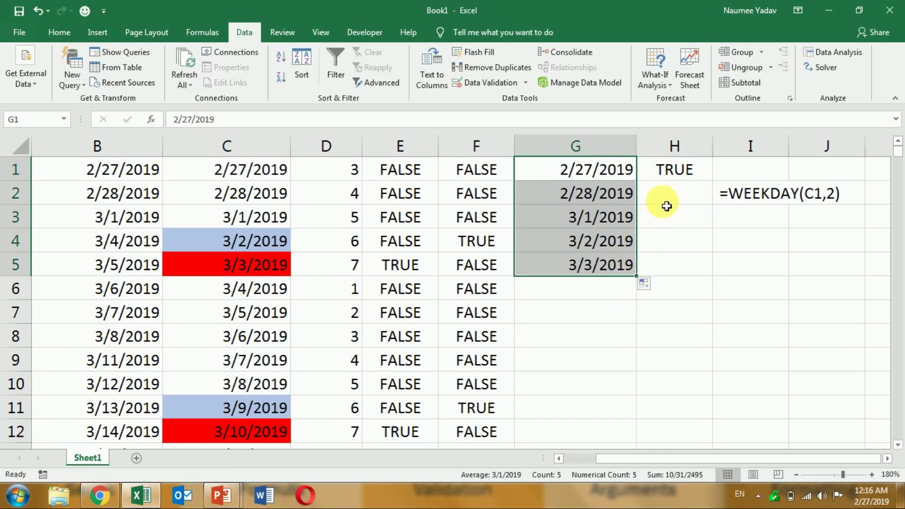
click(671, 170)
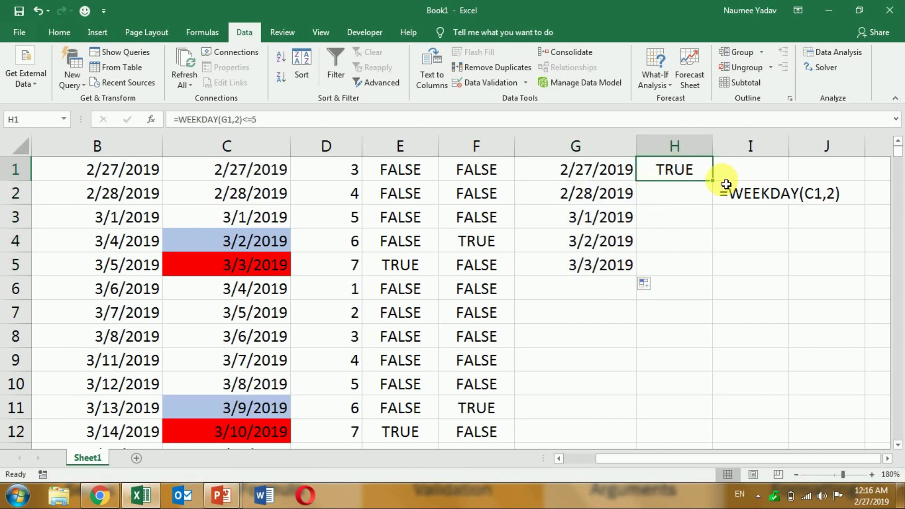
mouse_move(713, 180)
mouse_down()
mouse_move(720, 211)
mouse_move(711, 294)
mouse_up()
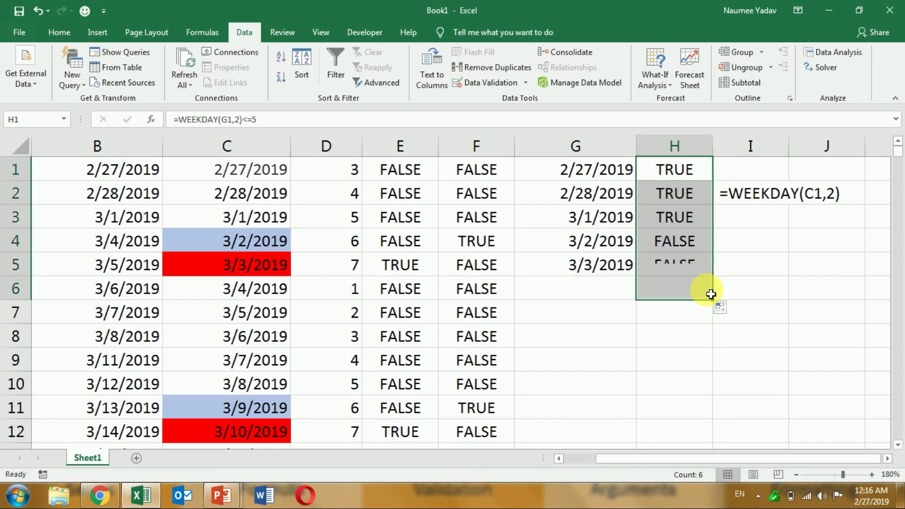
click(683, 239)
click(675, 264)
click(677, 290)
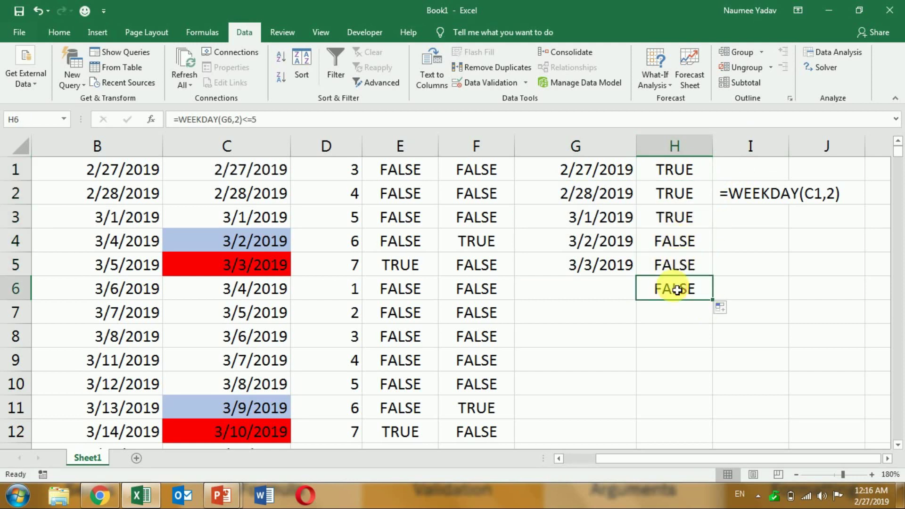
key(Delete)
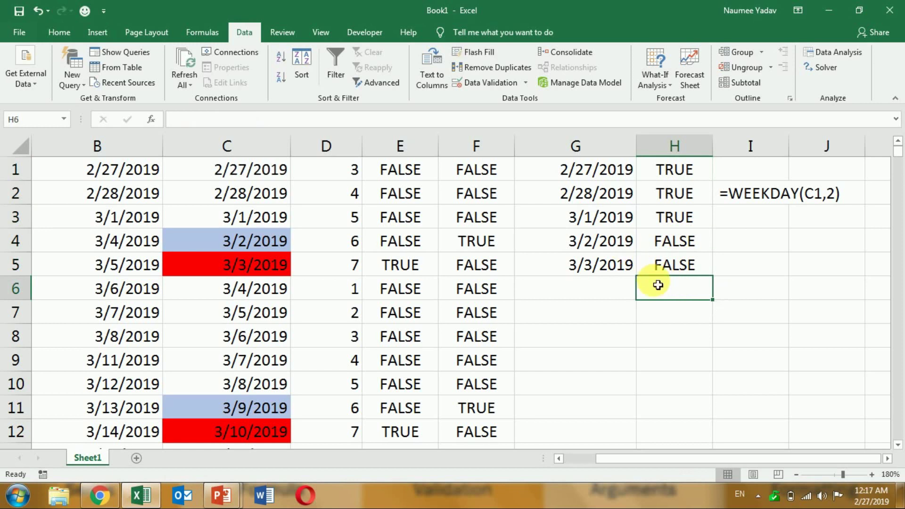
Clear G4:G5 and re-enter 3/2/19 in G4 to trigger the weekend validation error
click(622, 244)
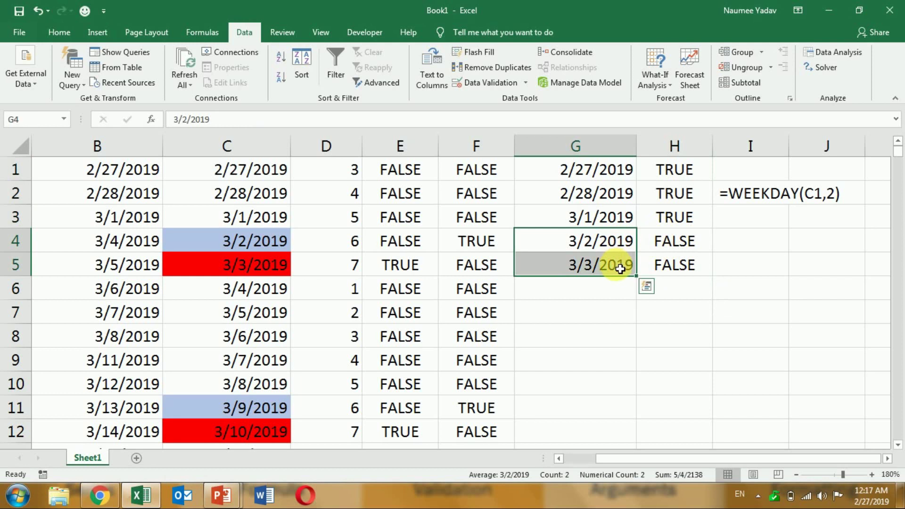
key(Delete)
click(607, 248)
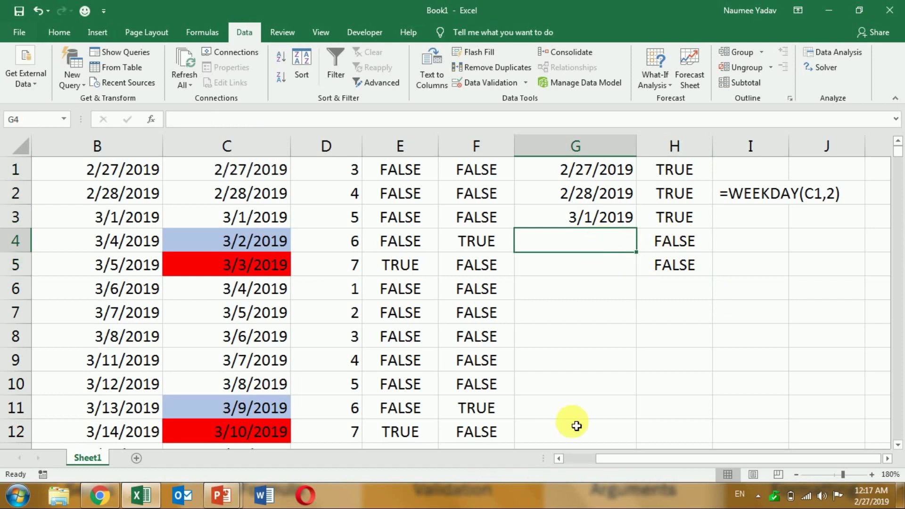
text(3/)
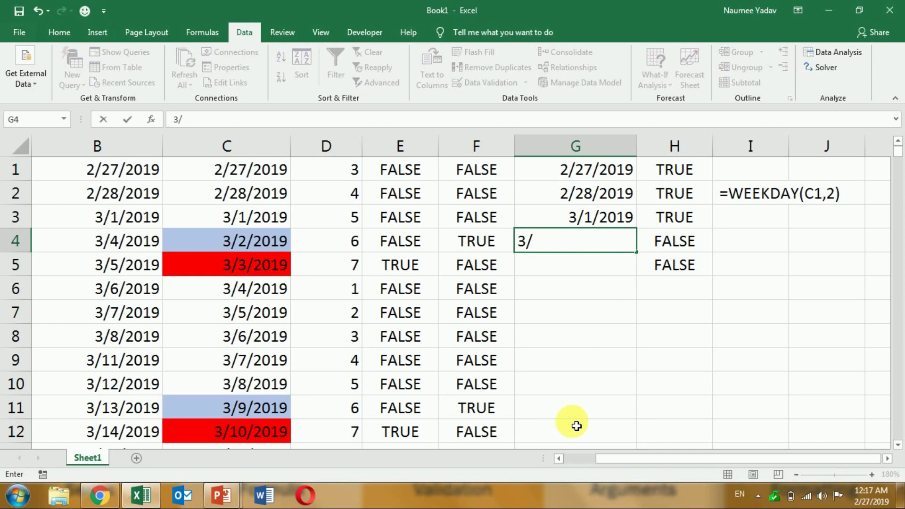
text(2/)
text(1)
text(9)
key(Return)
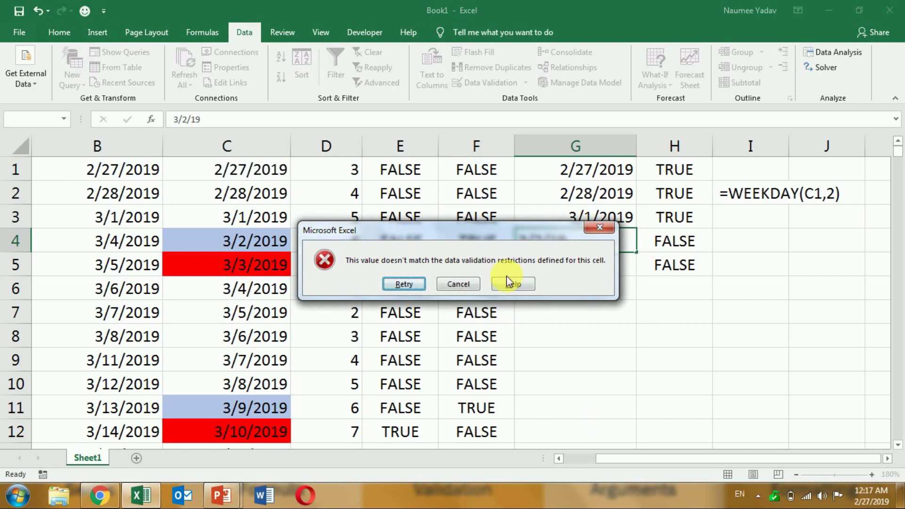
drag(502, 241, 629, 314)
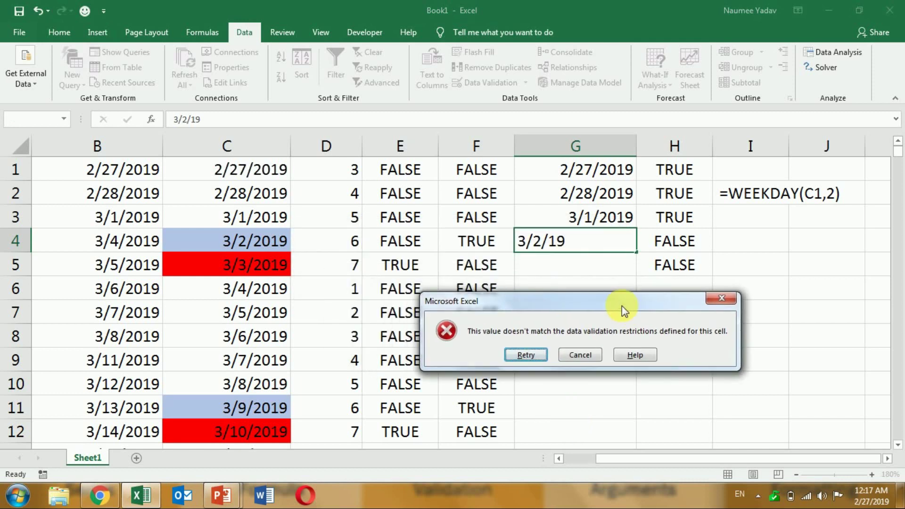